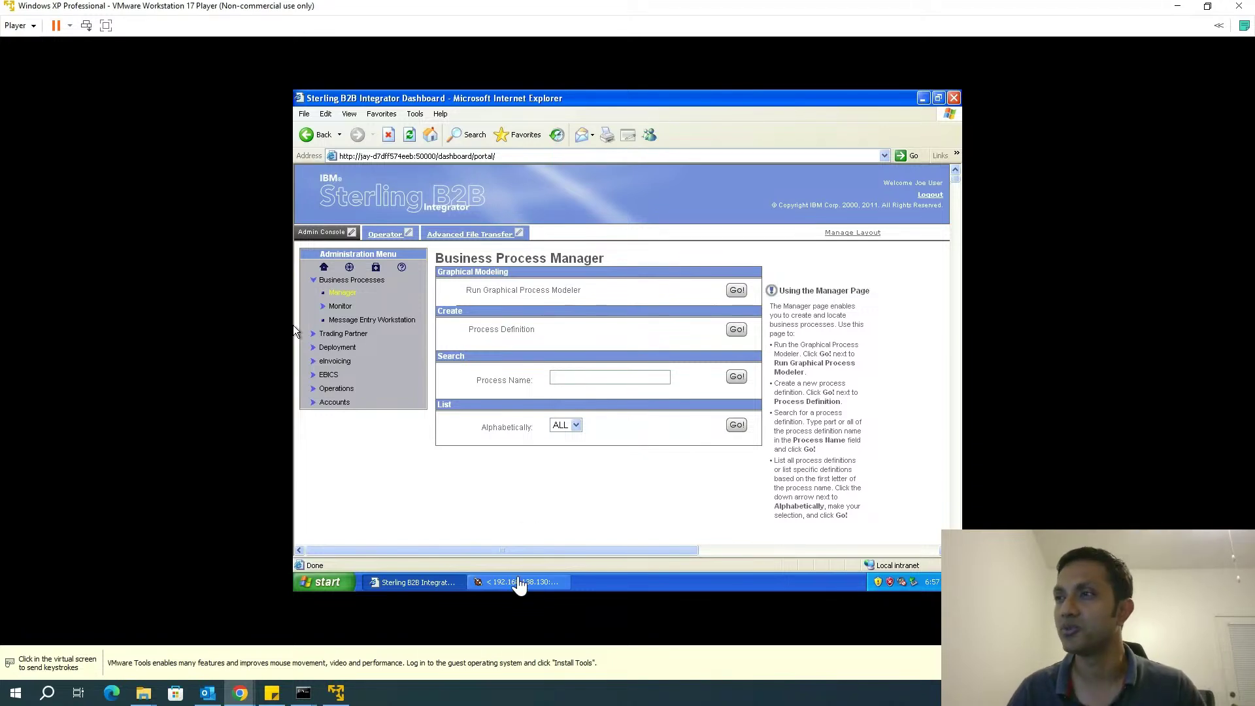
Step: Switch to the Graphical Process Modeler, maximize it, create a new business process and enlarge the canvas area
{"action": "left_click", "coordinate": [517, 584]}
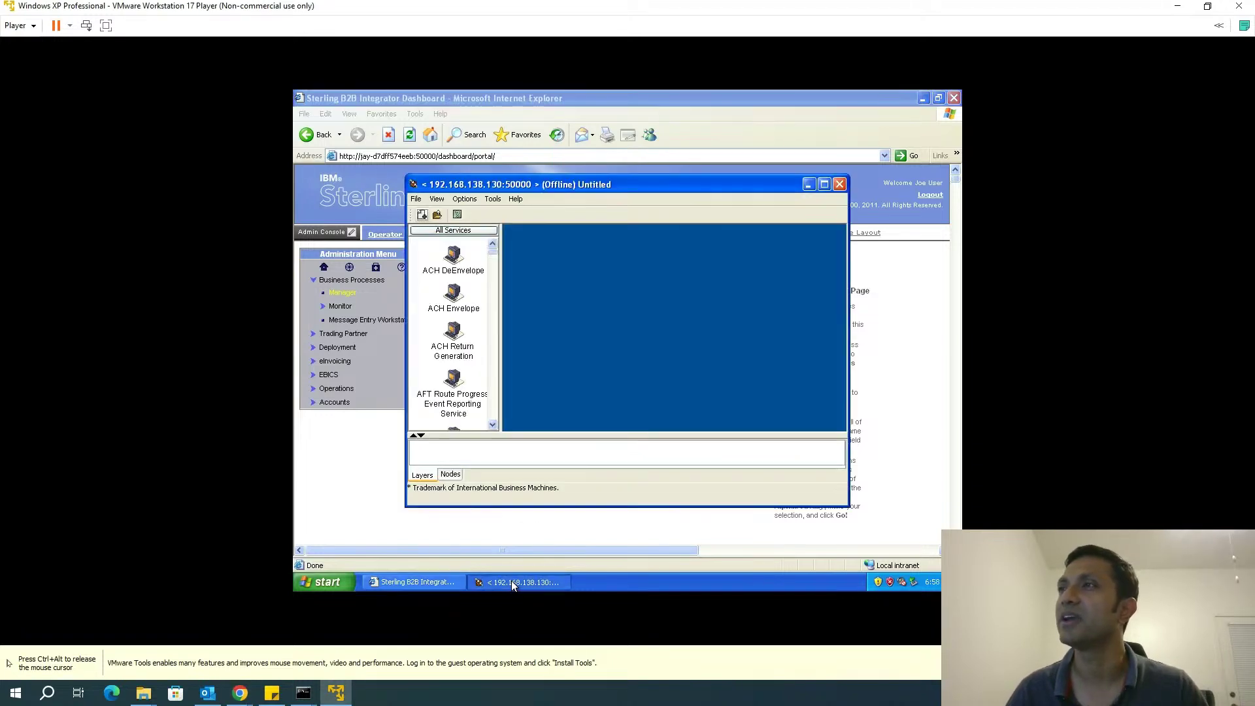
{"action": "left_click", "coordinate": [824, 185]}
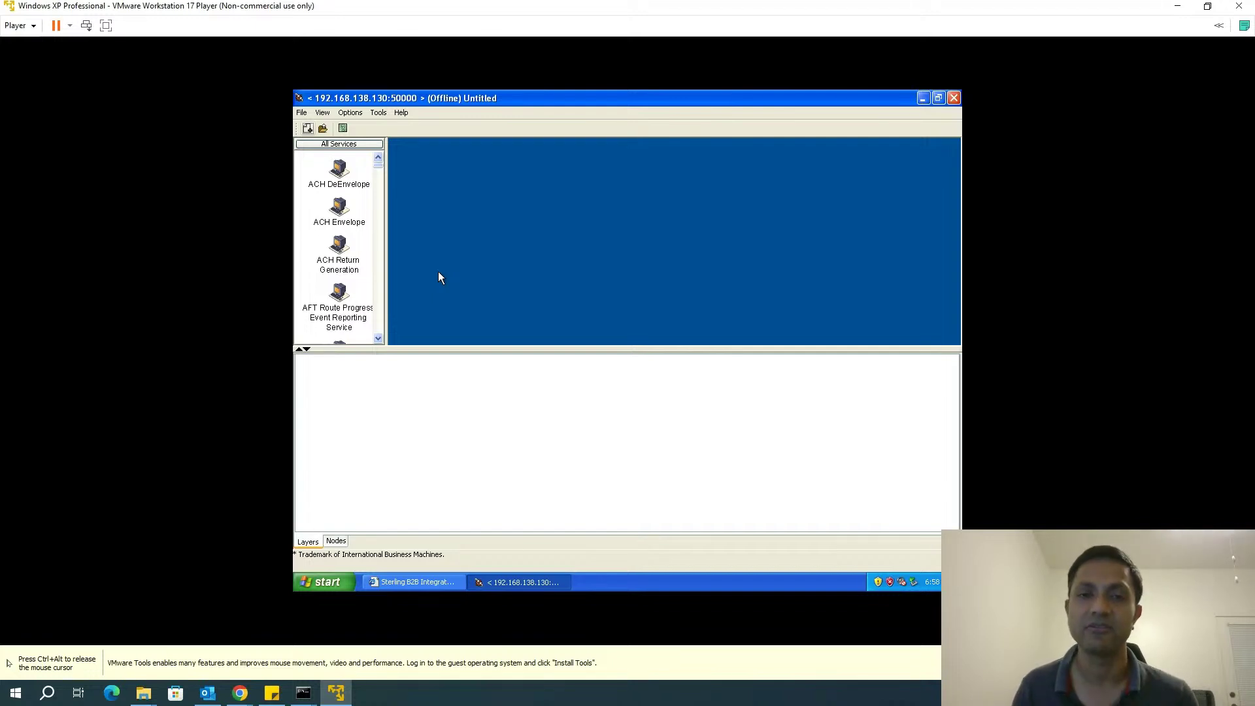
{"action": "key", "text": "ctrl+alt"}
{"action": "left_click", "coordinate": [302, 118]}
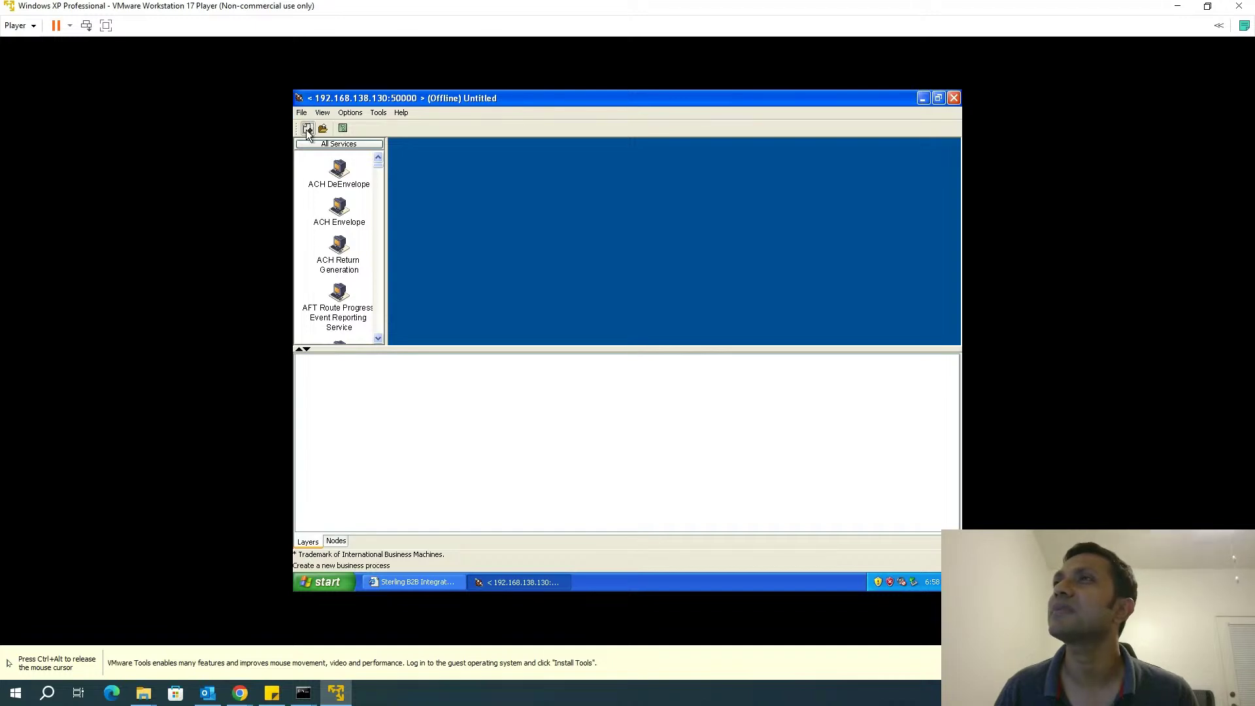
{"action": "left_click", "coordinate": [307, 129]}
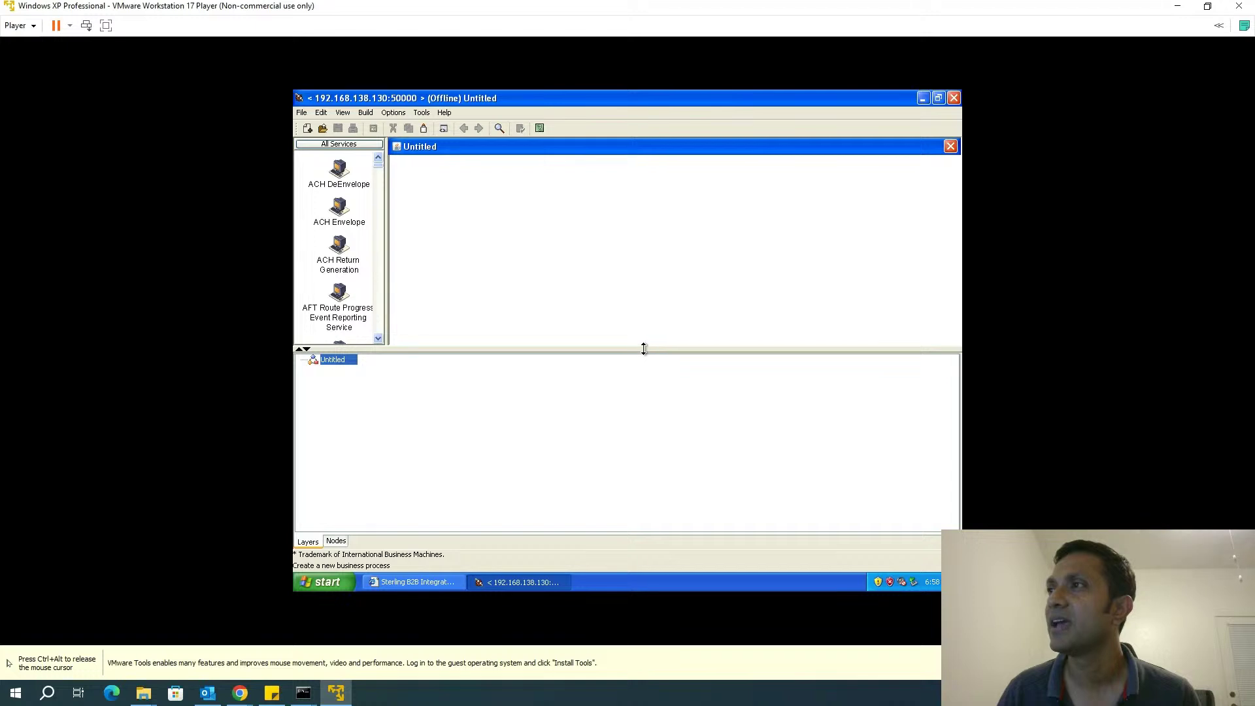
{"action": "left_click_drag", "start_coordinate": [644, 348], "coordinate": [634, 402]}
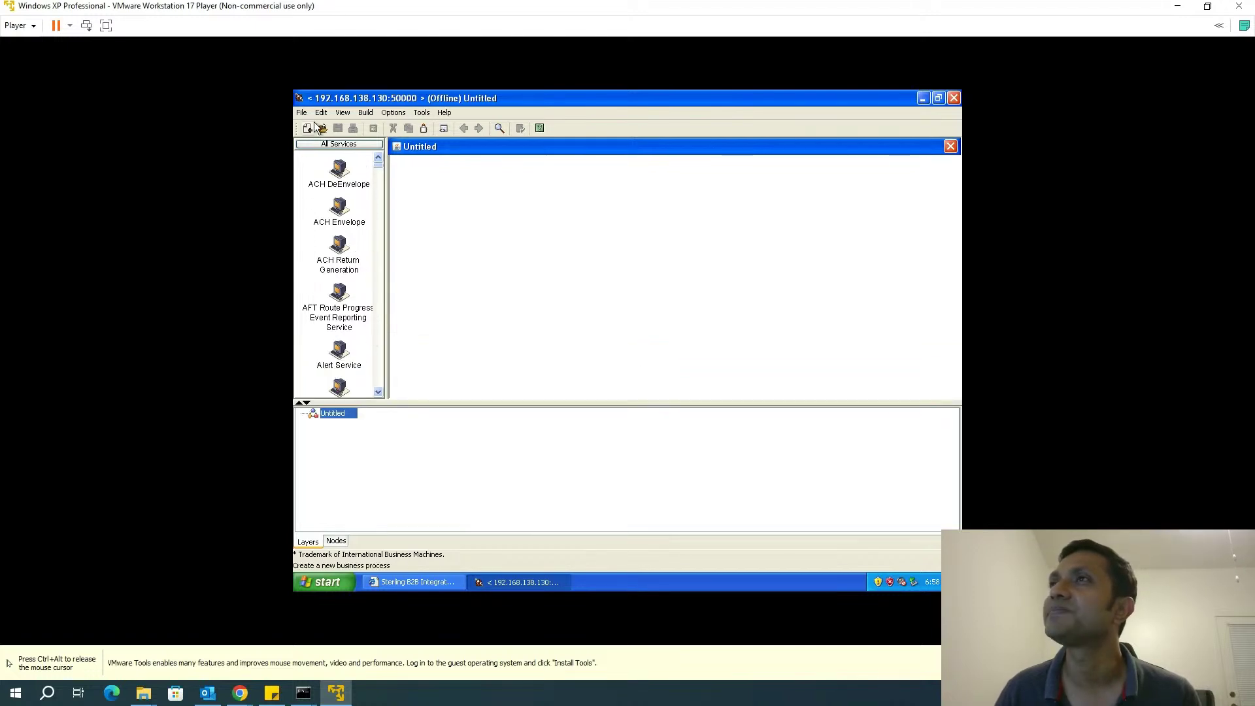
Step: Show the BPML stencil and place a Start and an End element on opposite sides of the canvas
{"action": "left_click_drag", "start_coordinate": [380, 166], "coordinate": [379, 402]}
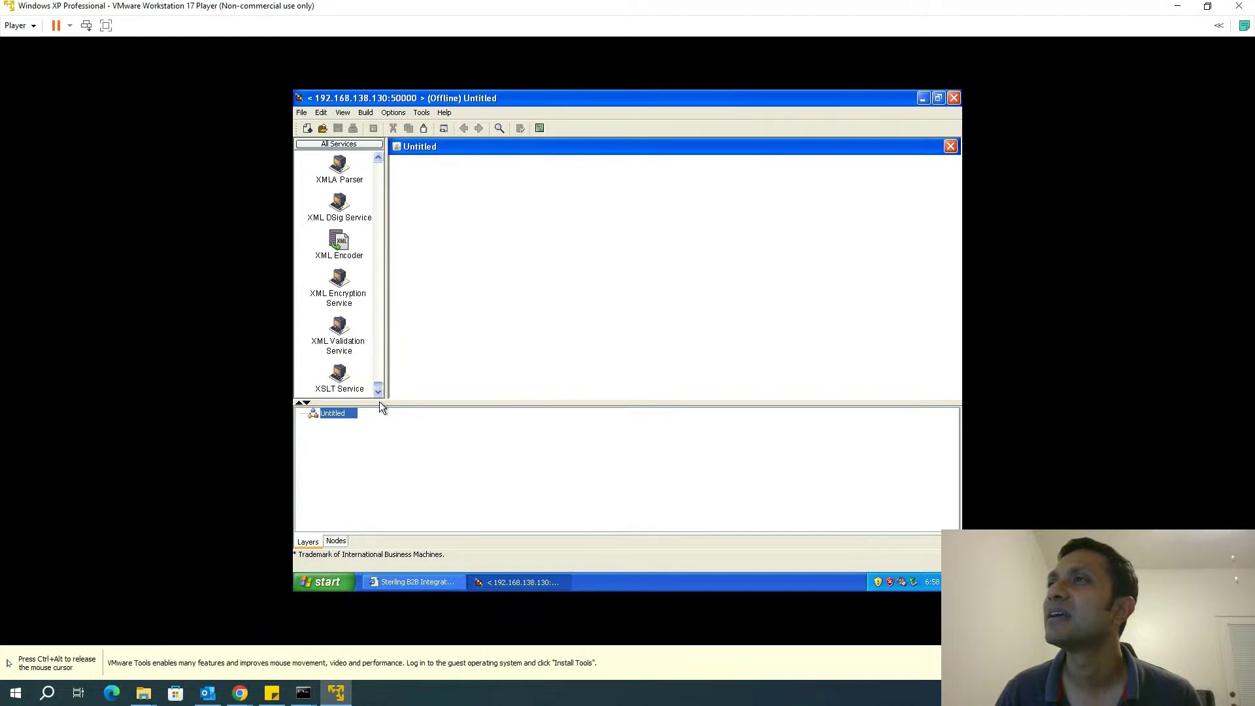
{"action": "left_click", "coordinate": [340, 113]}
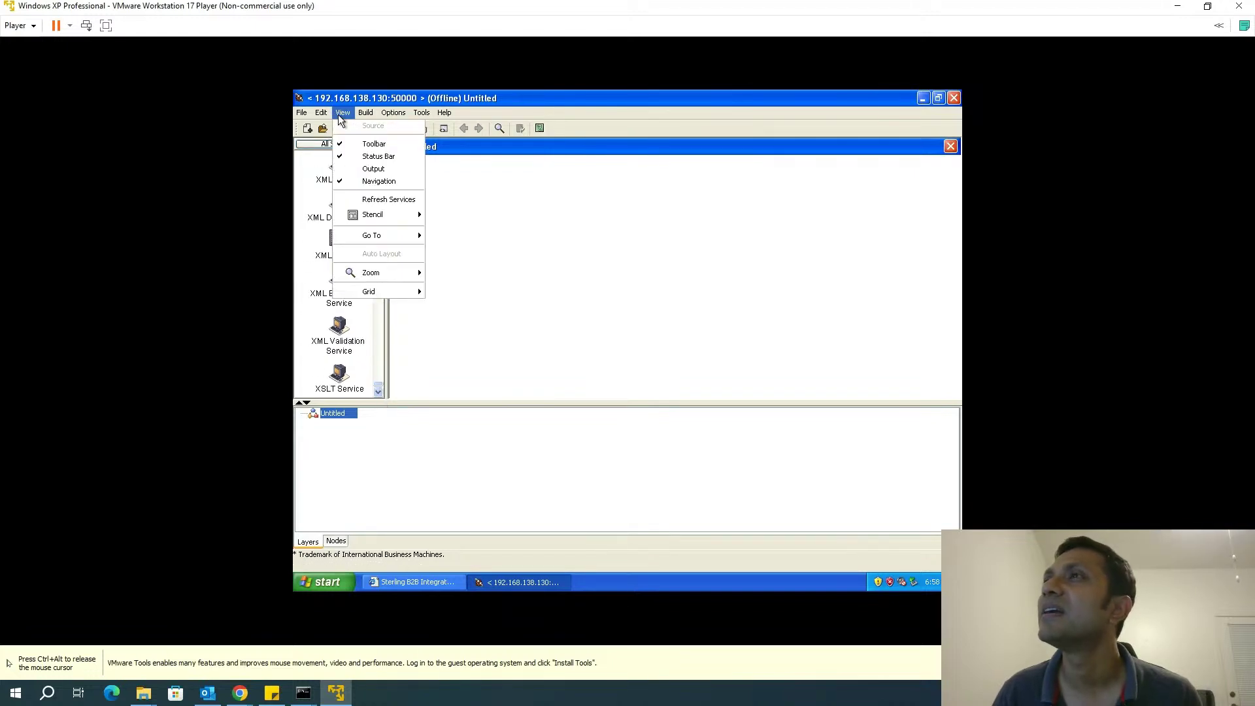
{"action": "mouse_move", "coordinate": [378, 215]}
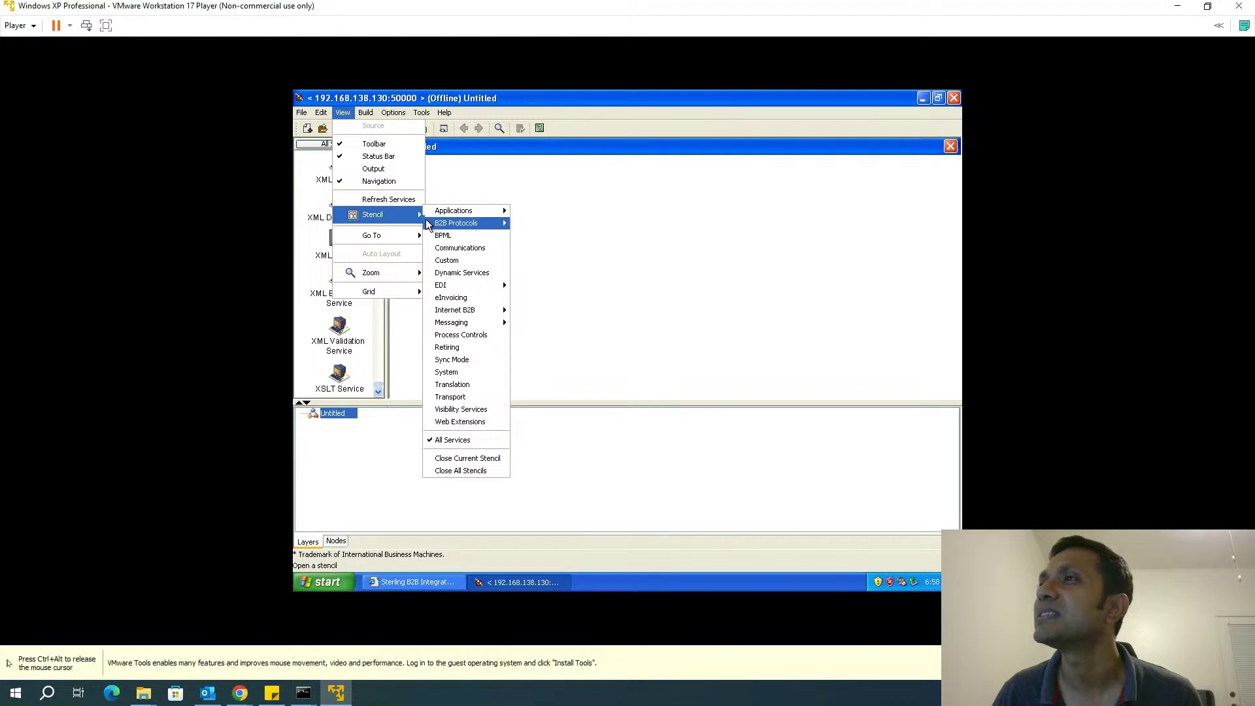
{"action": "left_click", "coordinate": [470, 236]}
{"action": "left_click_drag", "start_coordinate": [337, 185], "coordinate": [442, 227]}
{"action": "left_click_drag", "start_coordinate": [342, 222], "coordinate": [869, 225]}
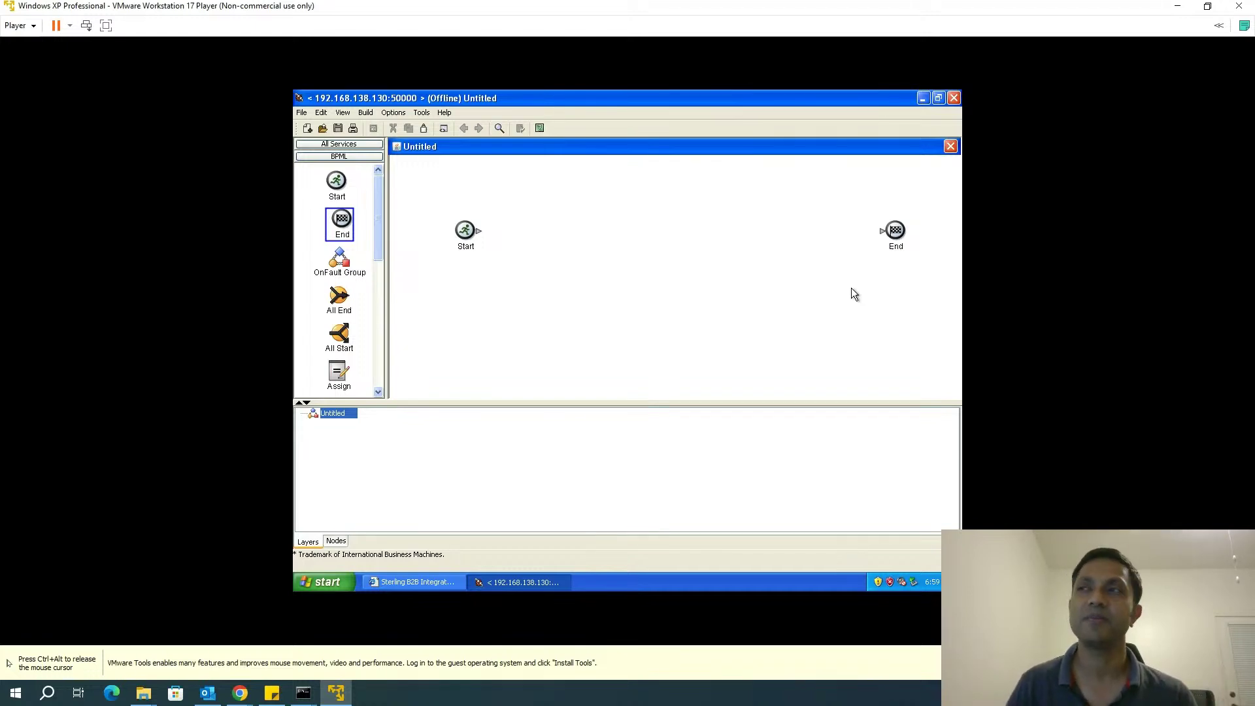
Step: Place a Sequence Start just after the Start element and a Sequence End just before the End element
{"action": "left_click_drag", "start_coordinate": [379, 244], "coordinate": [417, 335]}
{"action": "left_click_drag", "start_coordinate": [522, 228], "coordinate": [522, 229]}
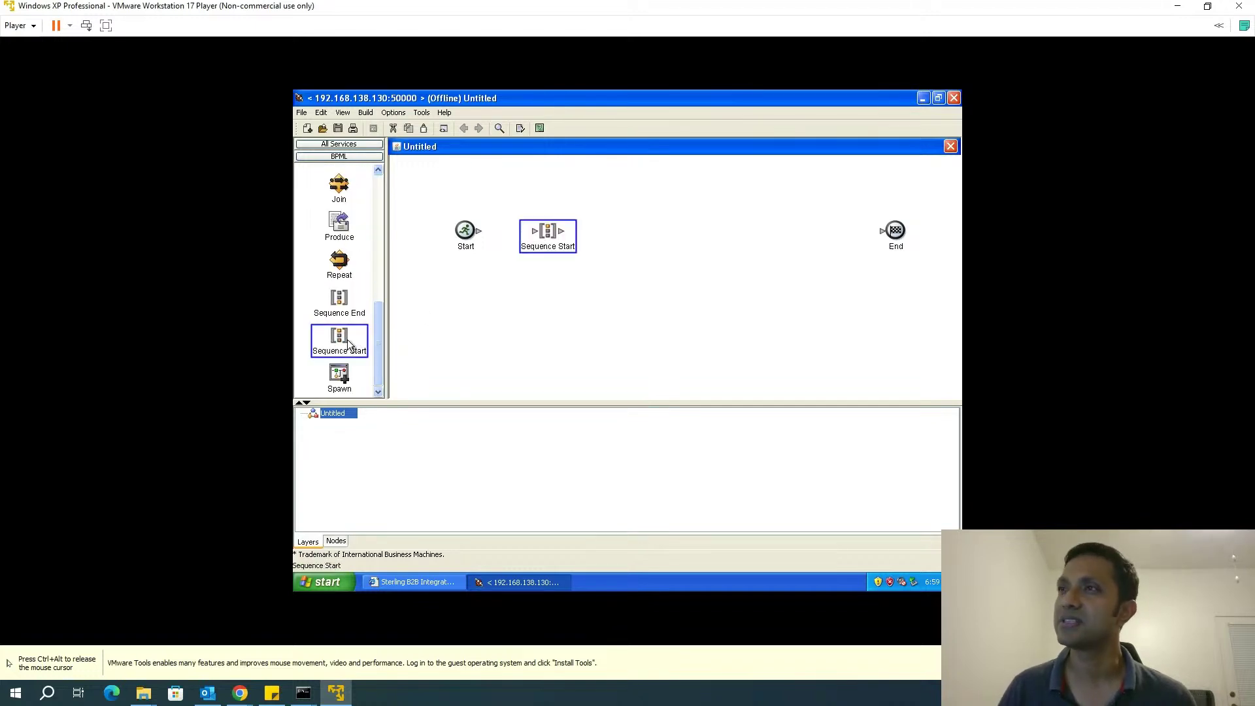
{"action": "left_click_drag", "start_coordinate": [341, 304], "coordinate": [681, 258]}
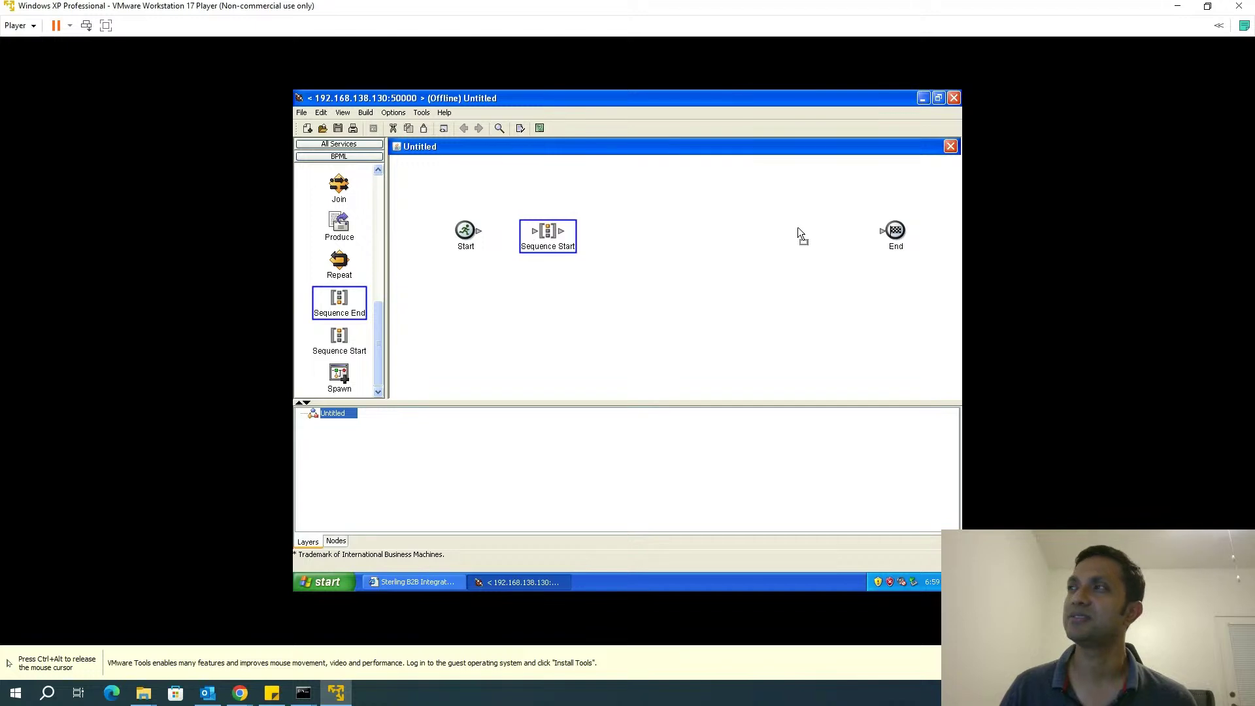
{"action": "left_click_drag", "start_coordinate": [795, 228], "coordinate": [797, 227]}
{"action": "left_click", "coordinate": [761, 305]}
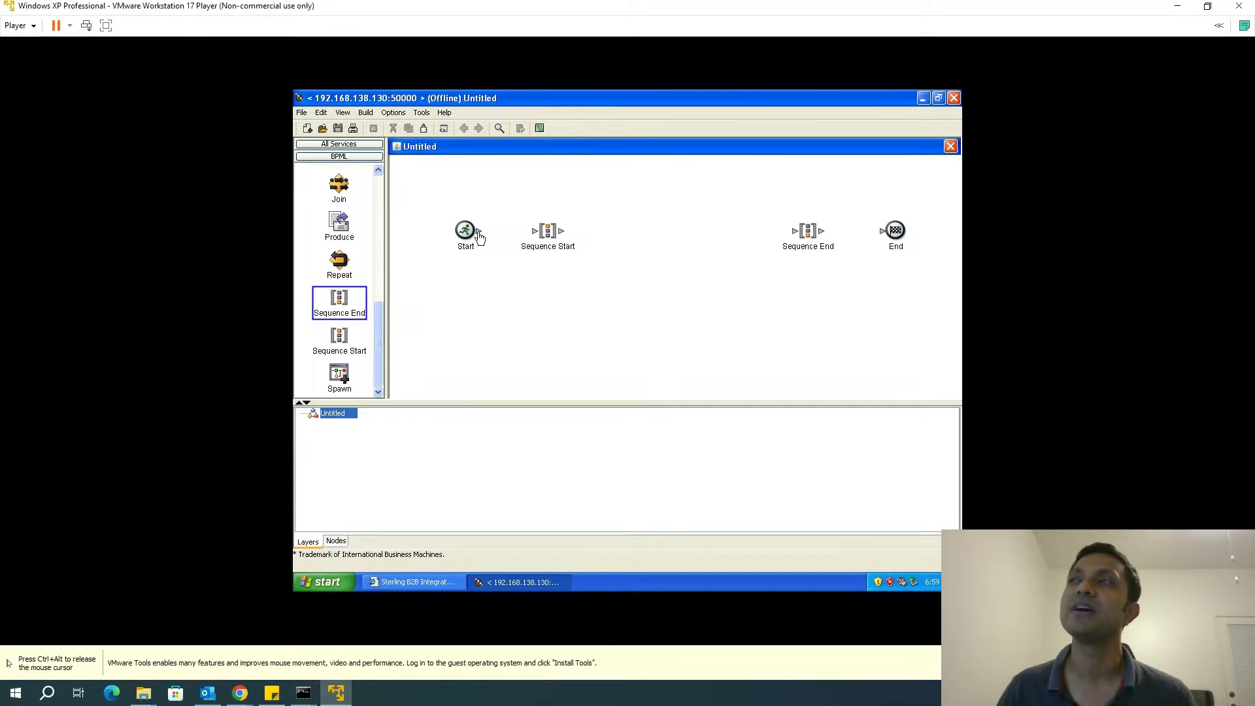
Step: Connect Start to Sequence Start, and Sequence End to End
{"action": "left_click_drag", "start_coordinate": [480, 233], "coordinate": [536, 233]}
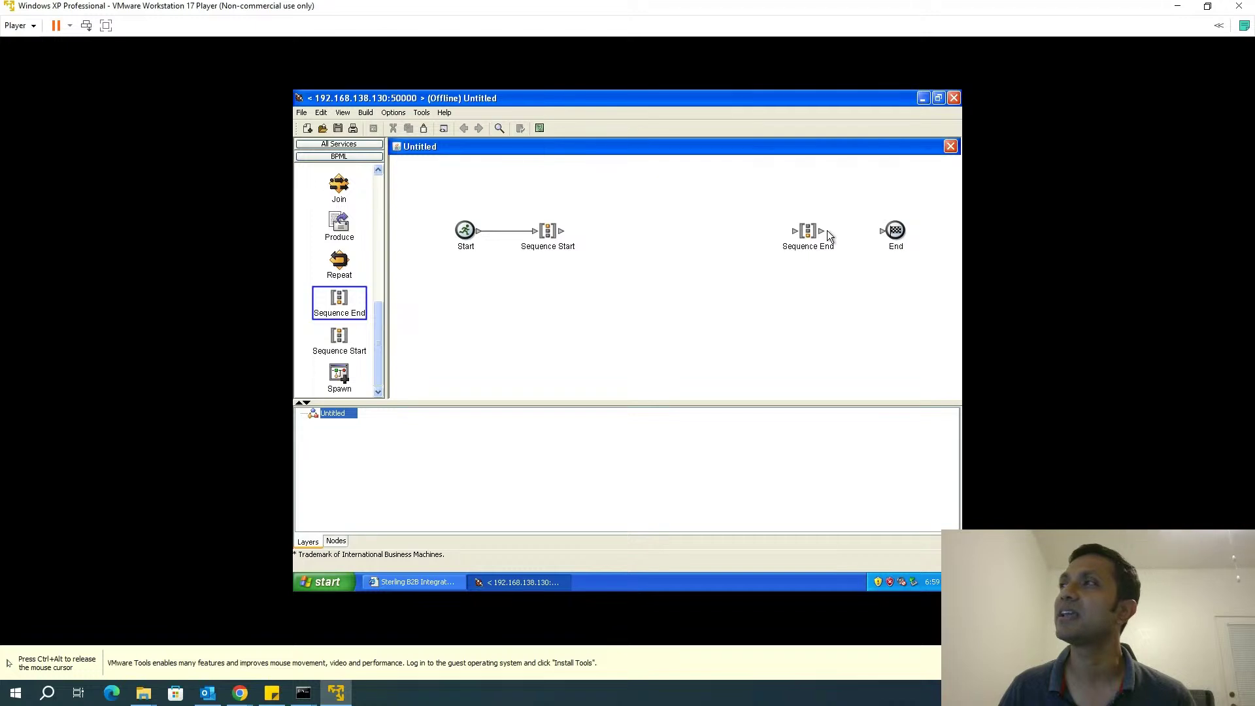
{"action": "left_click_drag", "start_coordinate": [824, 230], "coordinate": [869, 240]}
{"action": "left_click", "coordinate": [736, 320]}
Step: Place an Assign element between Sequence Start and Sequence End and connect it to both
{"action": "left_click_drag", "start_coordinate": [378, 314], "coordinate": [641, 237]}
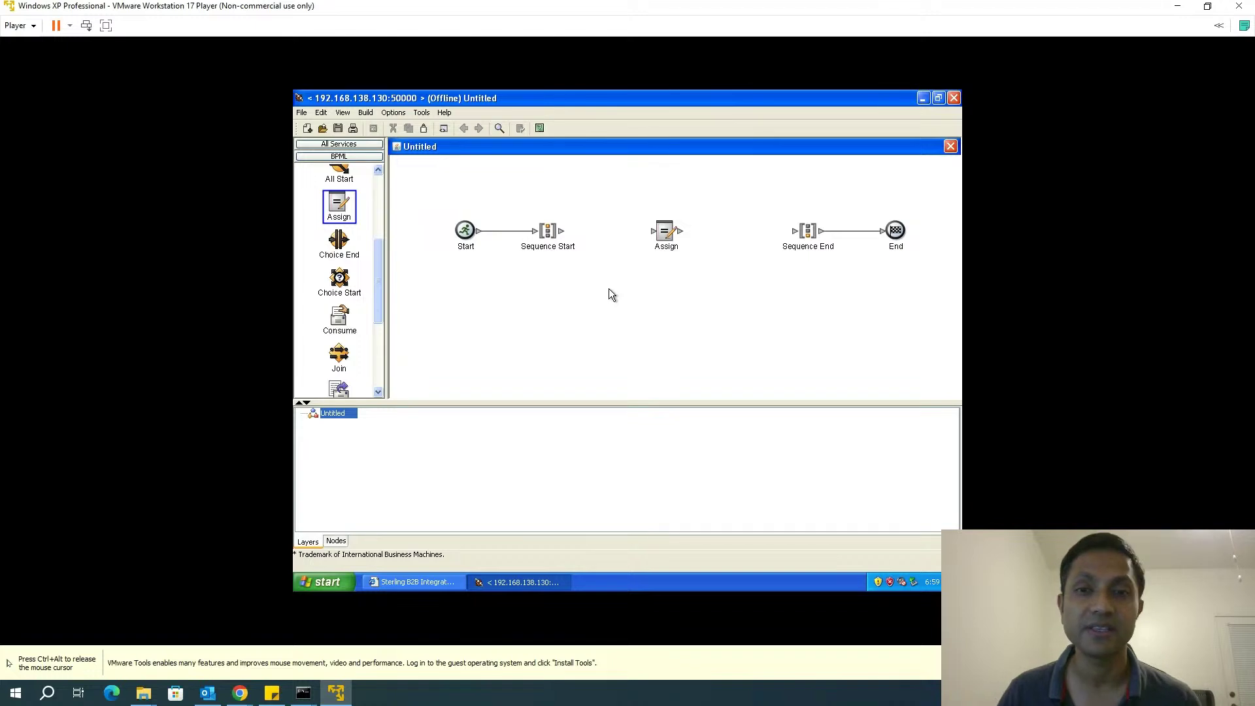
{"action": "left_click_drag", "start_coordinate": [564, 232], "coordinate": [768, 244]}
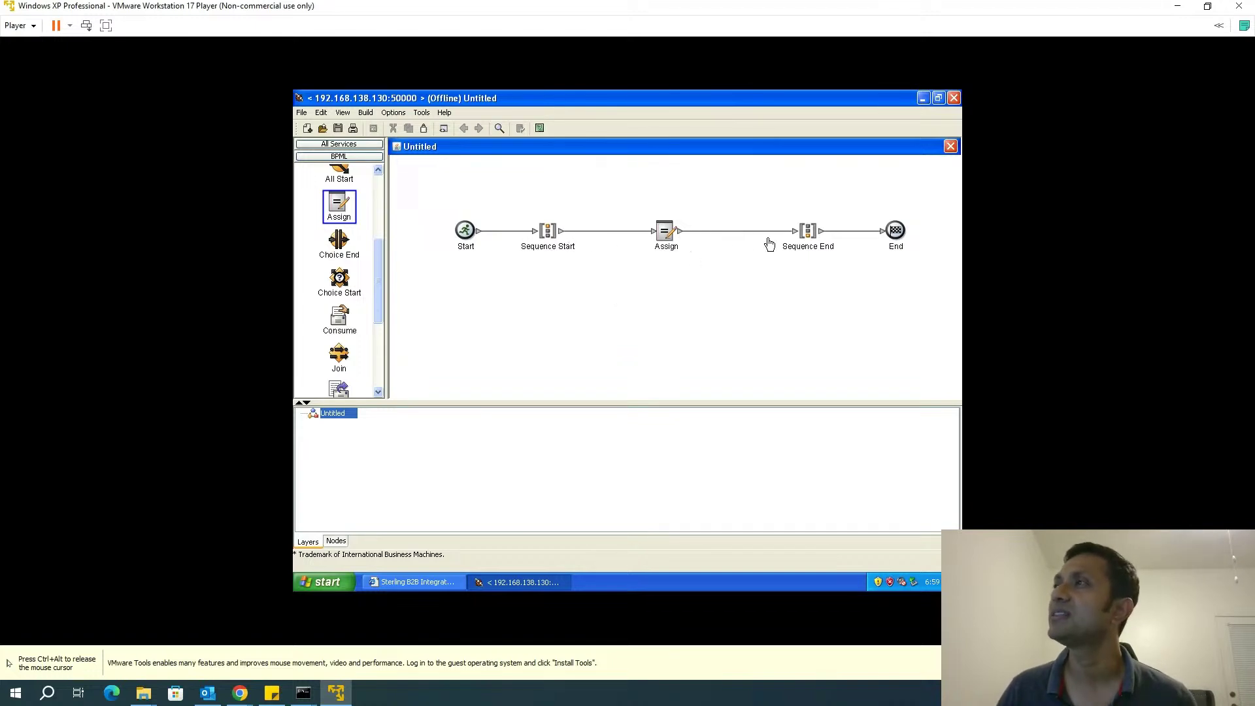
Step: Set the Assign element's "to" property to Foo and its "constant" property to 50
{"action": "left_click", "coordinate": [667, 235]}
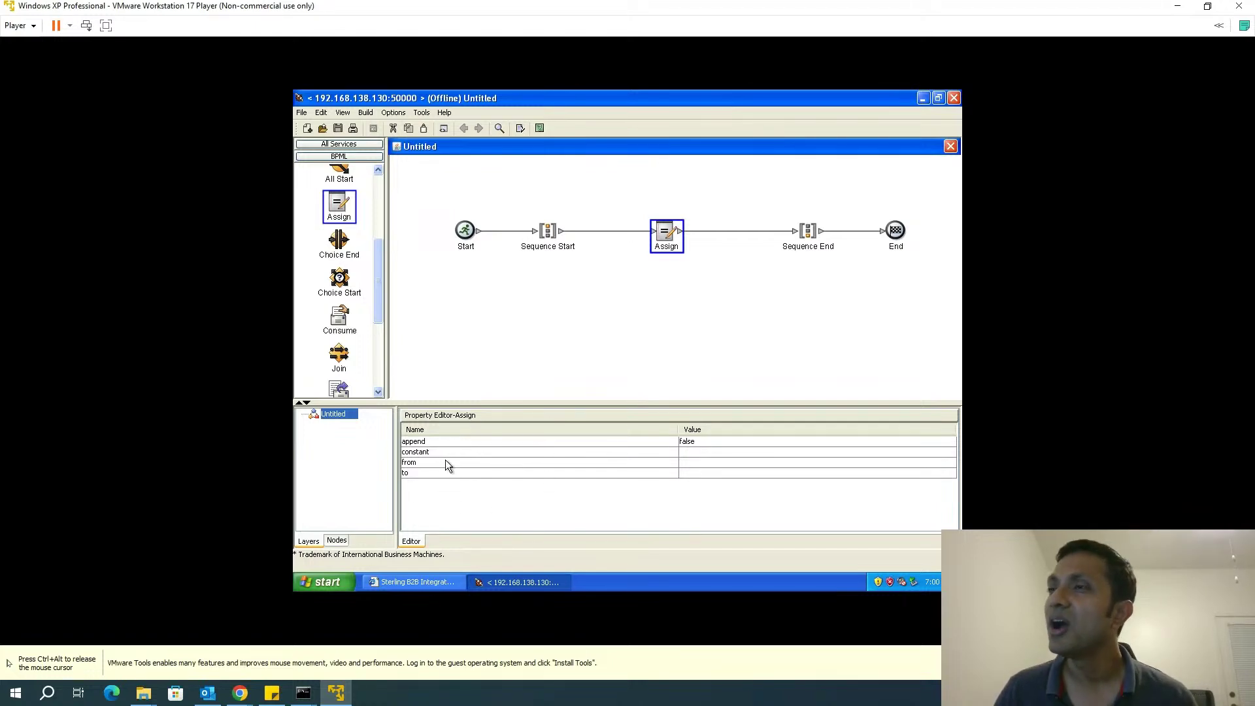
{"action": "left_click", "coordinate": [699, 472]}
{"action": "type", "text": "Foo"}
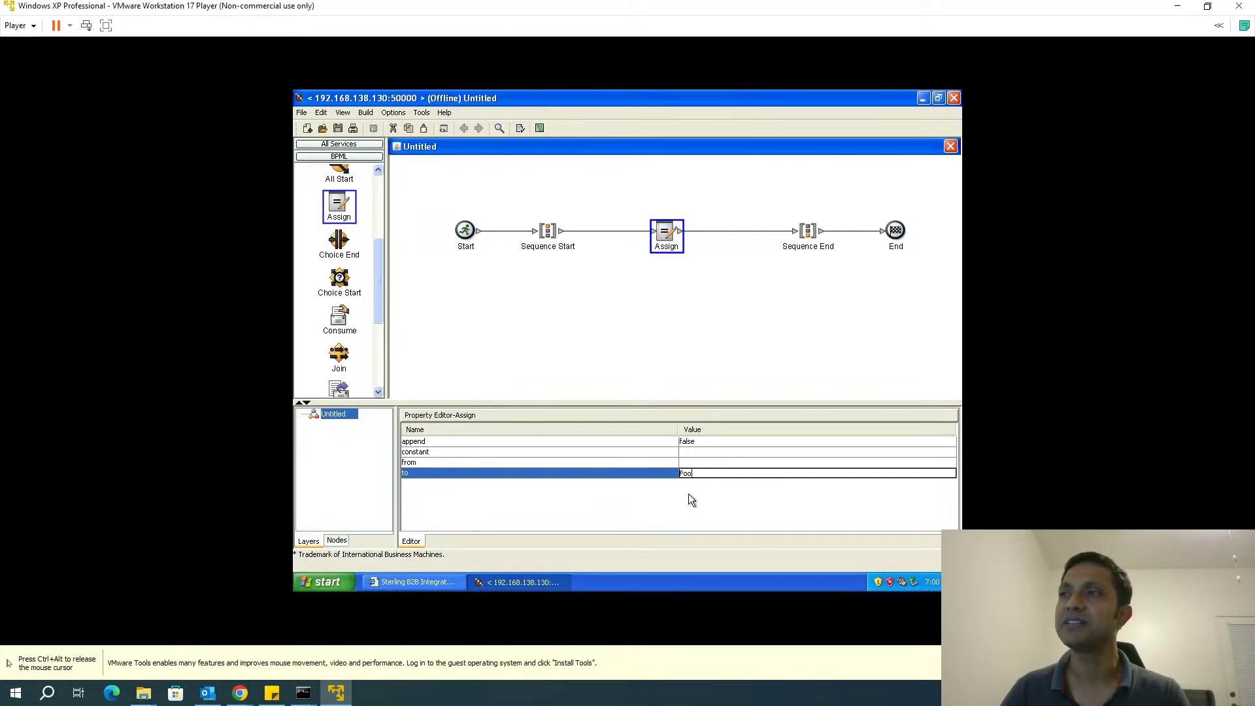
{"action": "left_click", "coordinate": [695, 453]}
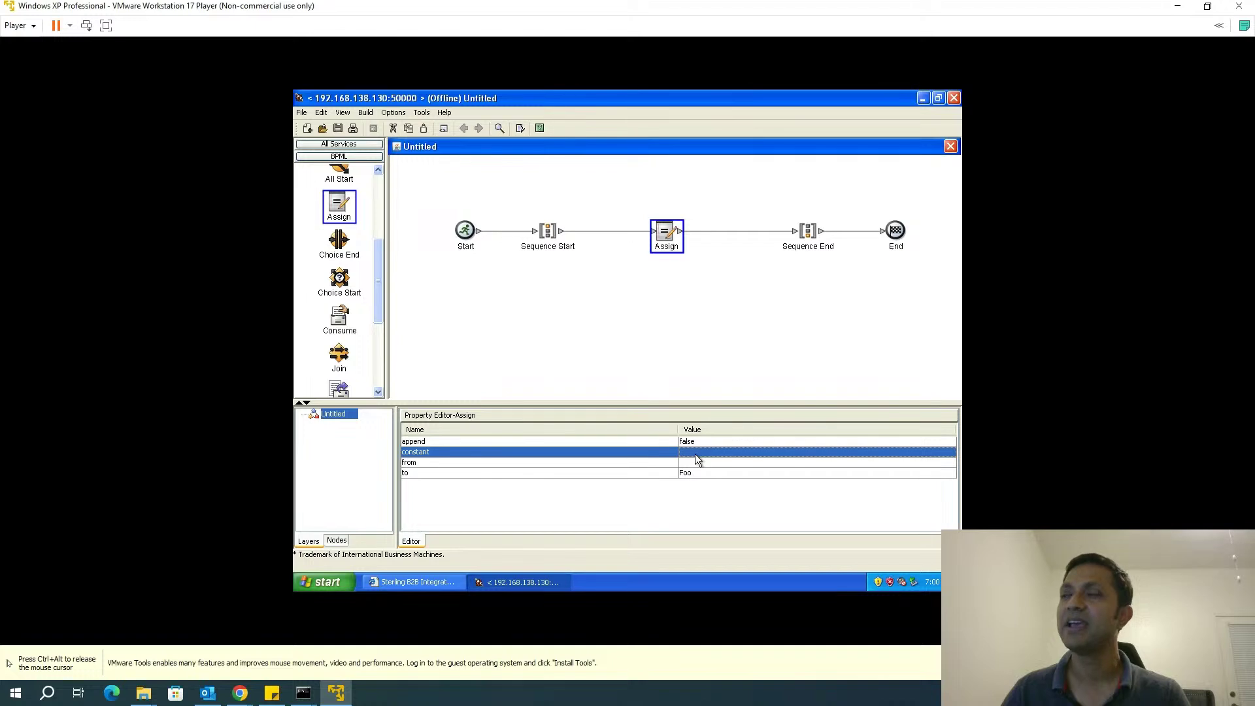
{"action": "left_click", "coordinate": [696, 454]}
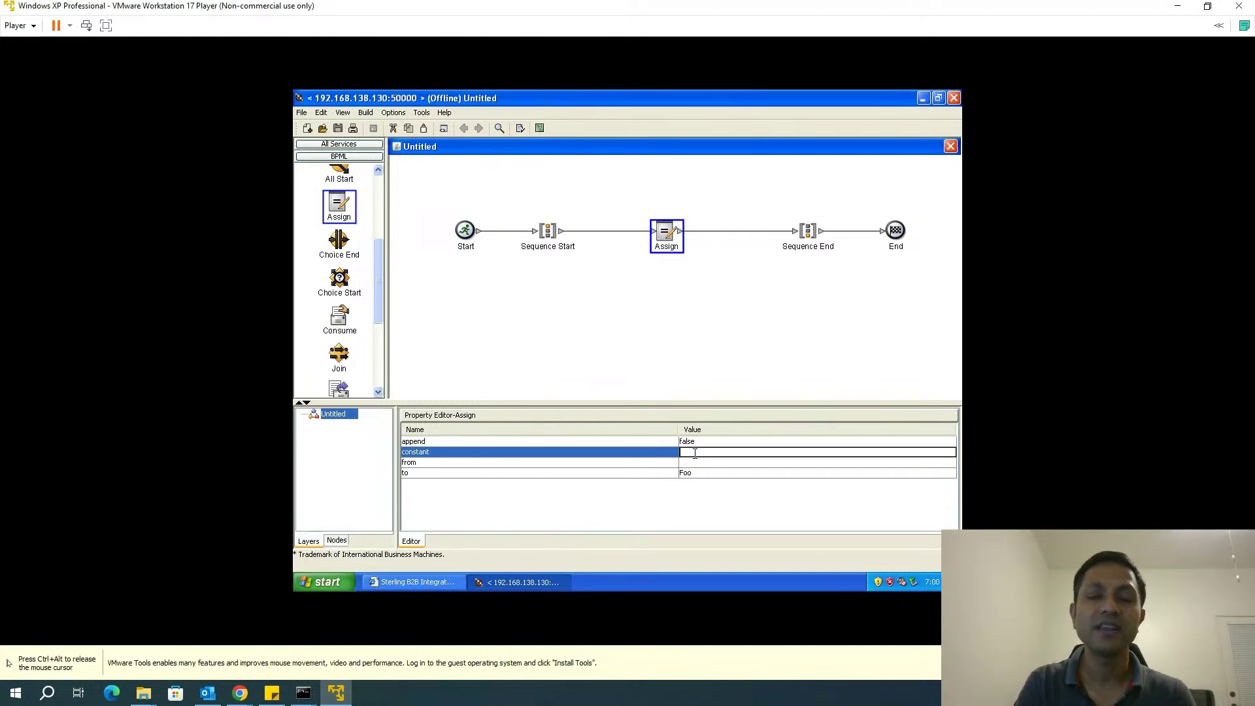
{"action": "type", "text": "50"}
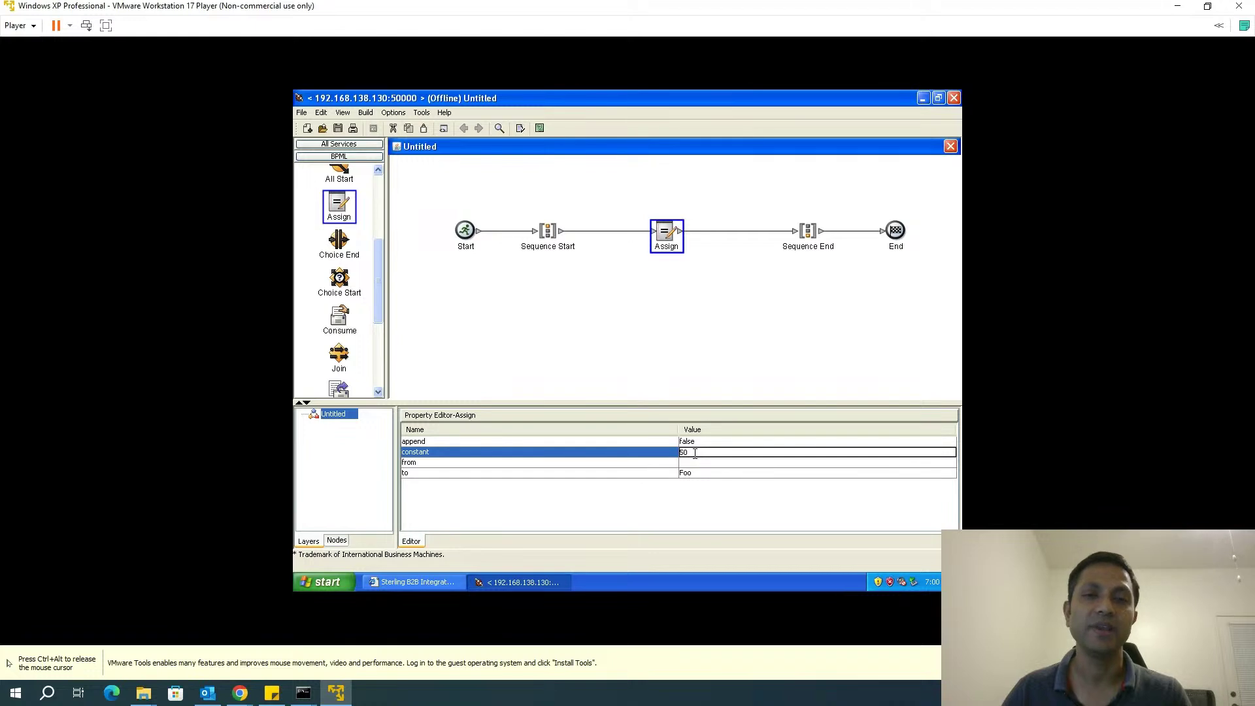
{"action": "left_click", "coordinate": [772, 473]}
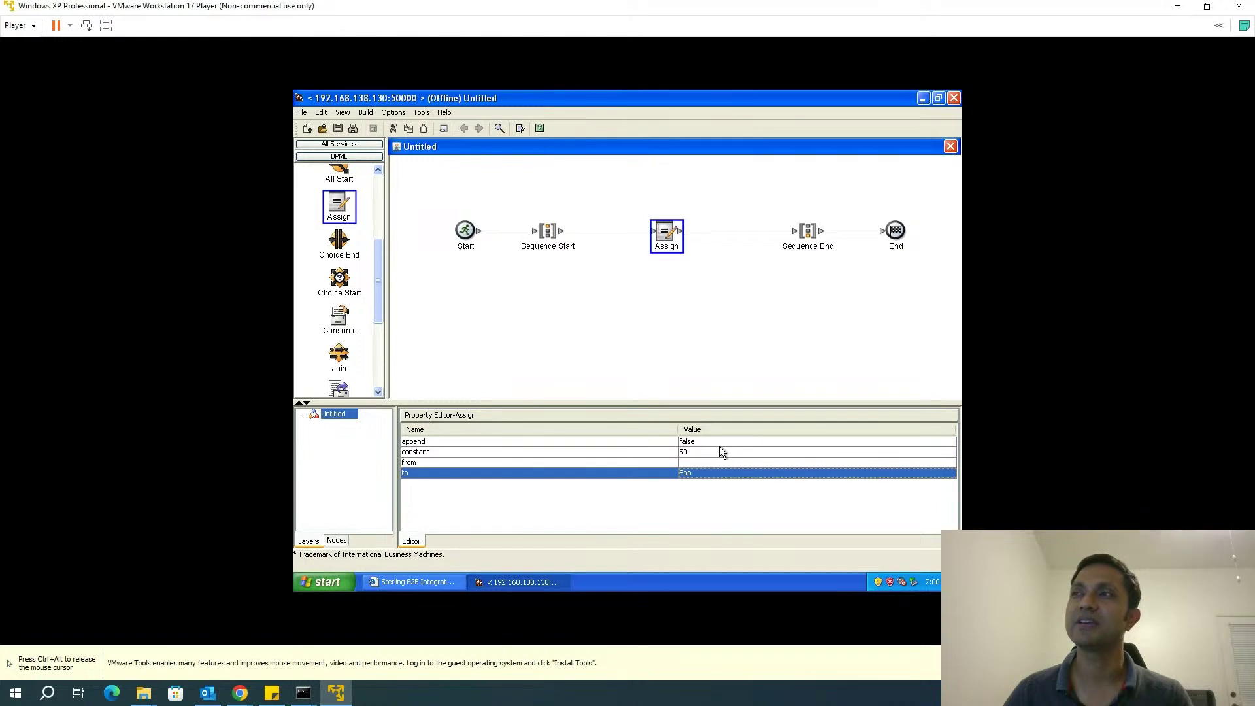
Step: Save the business process with validation as HelloWorld in My Documents, using the Business Process File type
{"action": "left_click", "coordinate": [306, 113]}
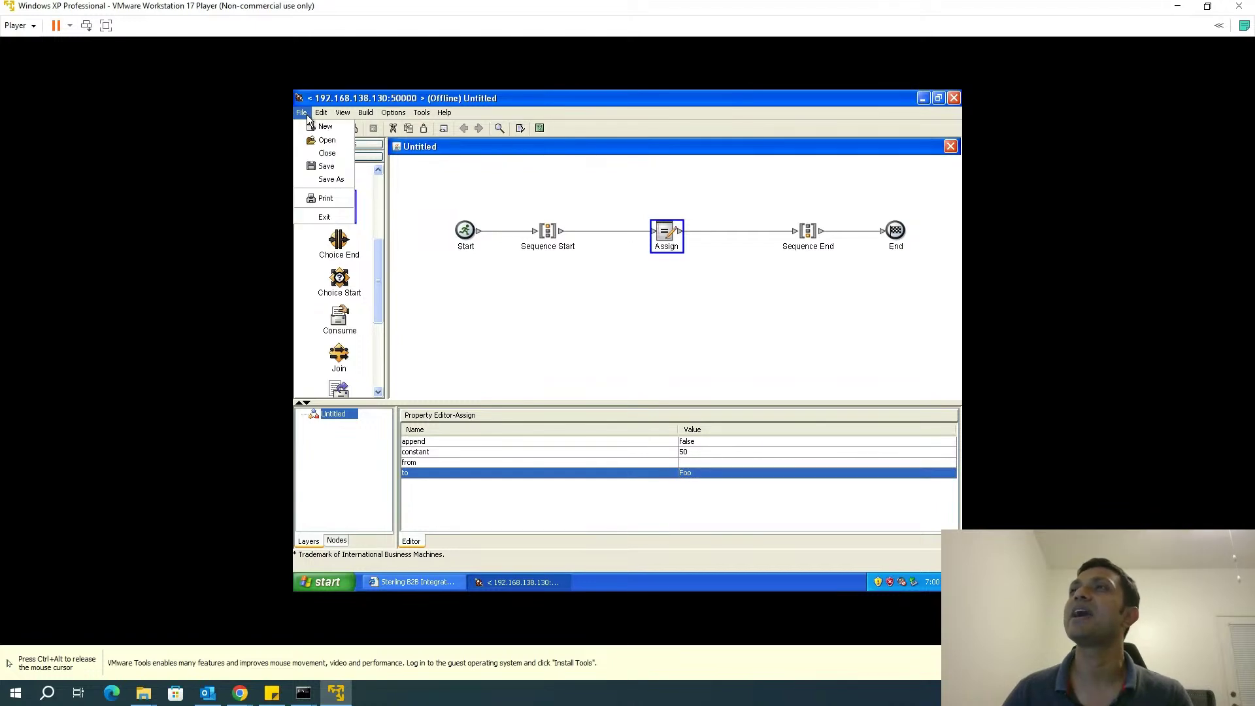
{"action": "left_click", "coordinate": [323, 181]}
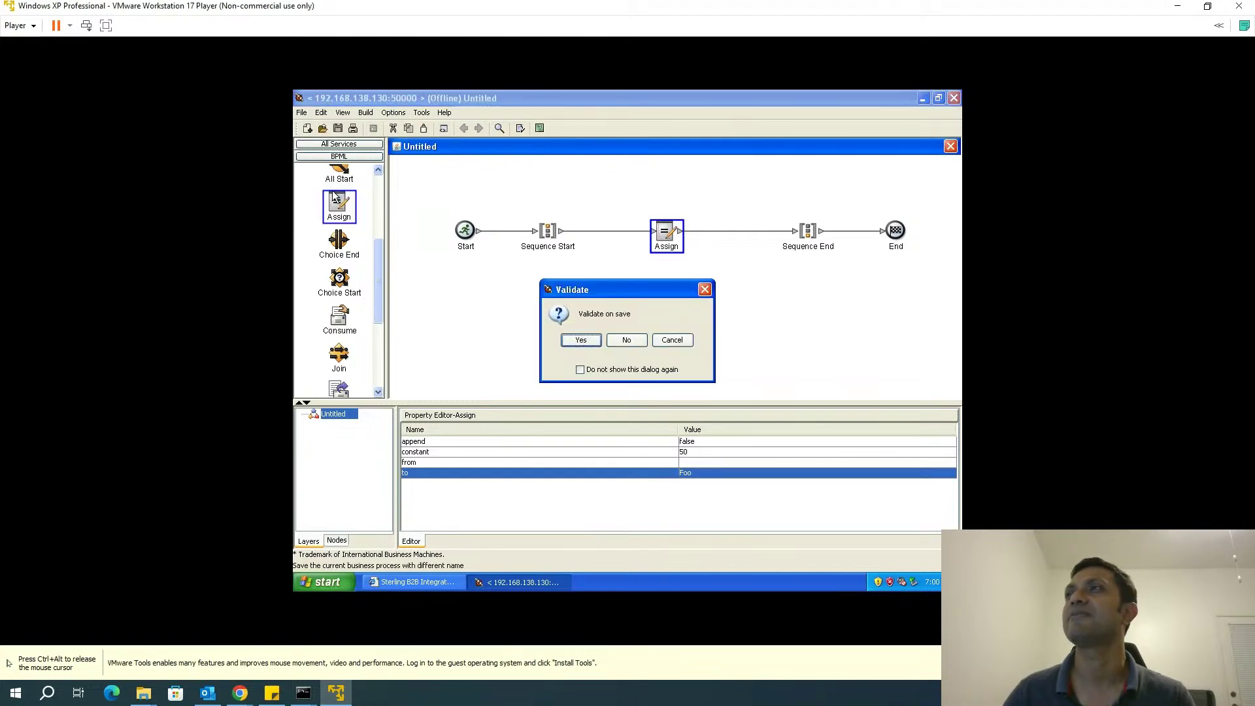
{"action": "left_click", "coordinate": [591, 342]}
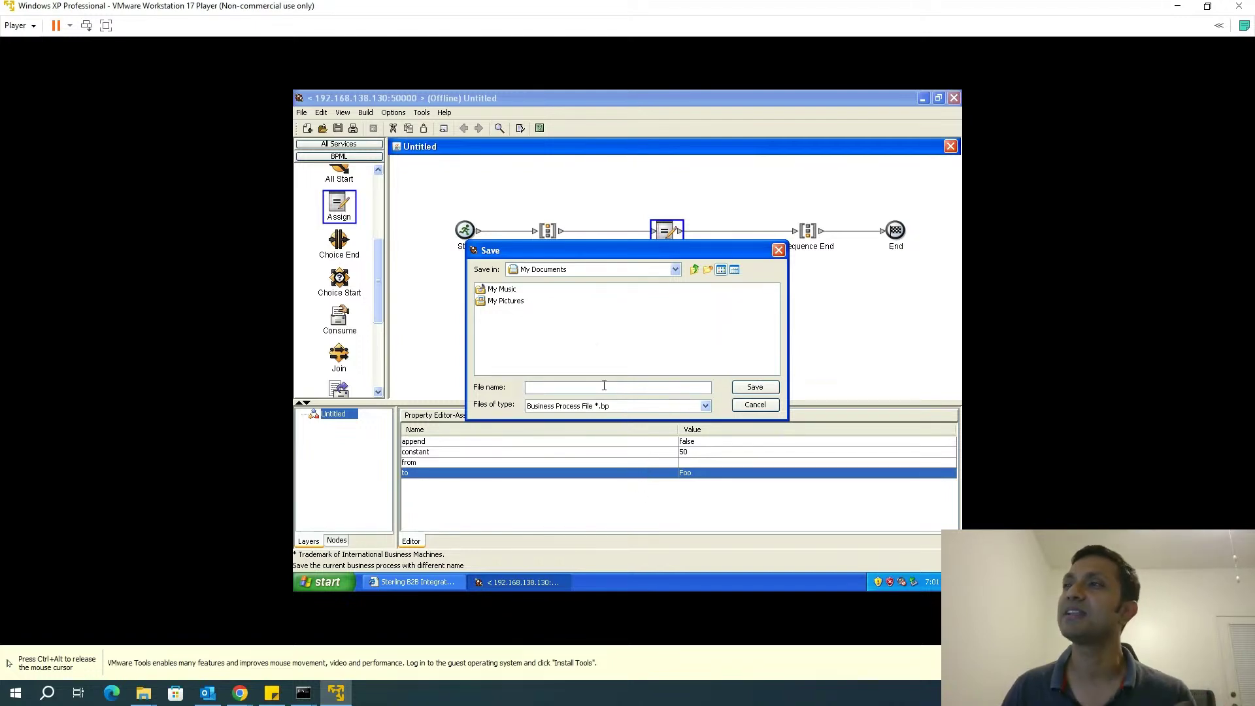
{"action": "type", "text": "HelloWorld"}
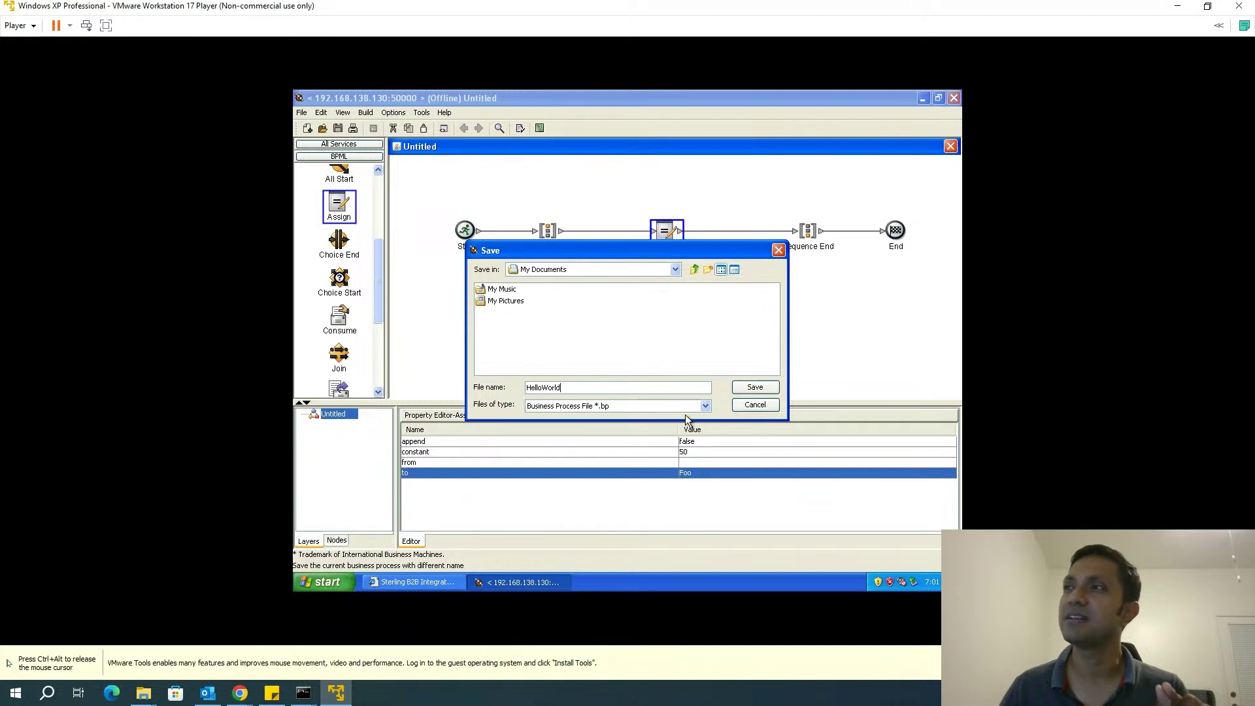
{"action": "left_click", "coordinate": [750, 391]}
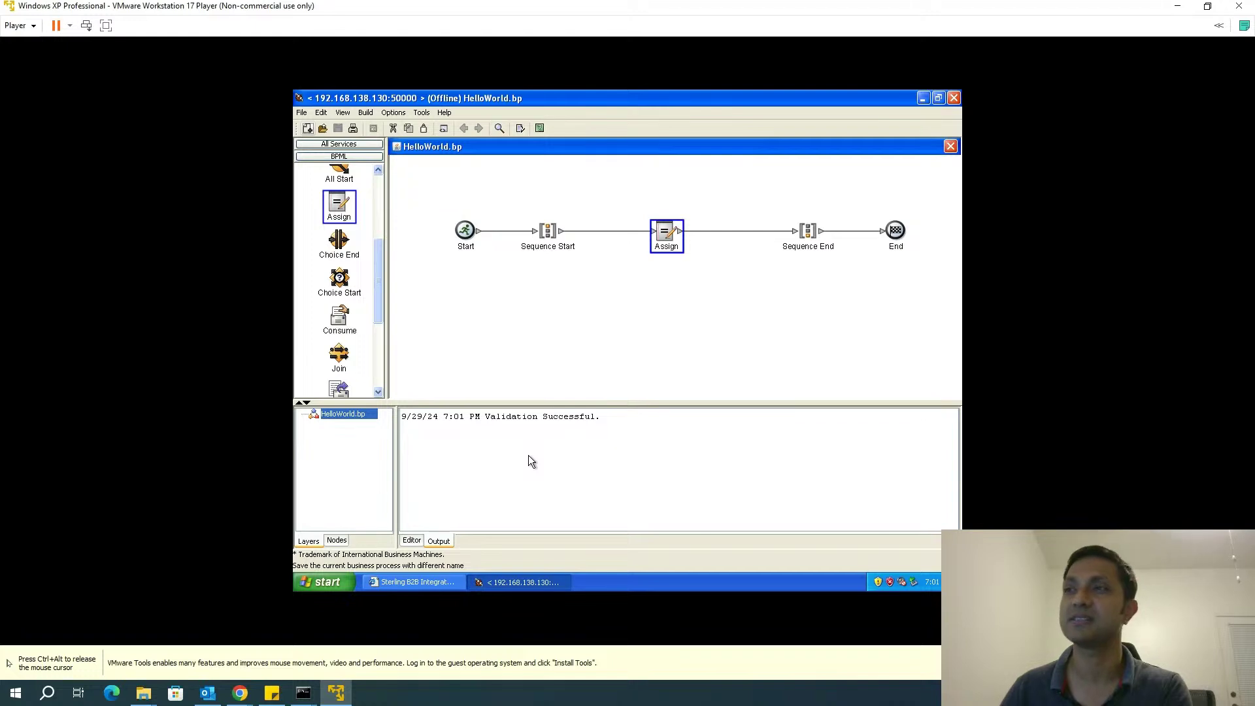
Step: Display the BPML source of the HelloWorld process and select all of its code
{"action": "left_click", "coordinate": [342, 112]}
{"action": "mouse_move", "coordinate": [309, 116]}
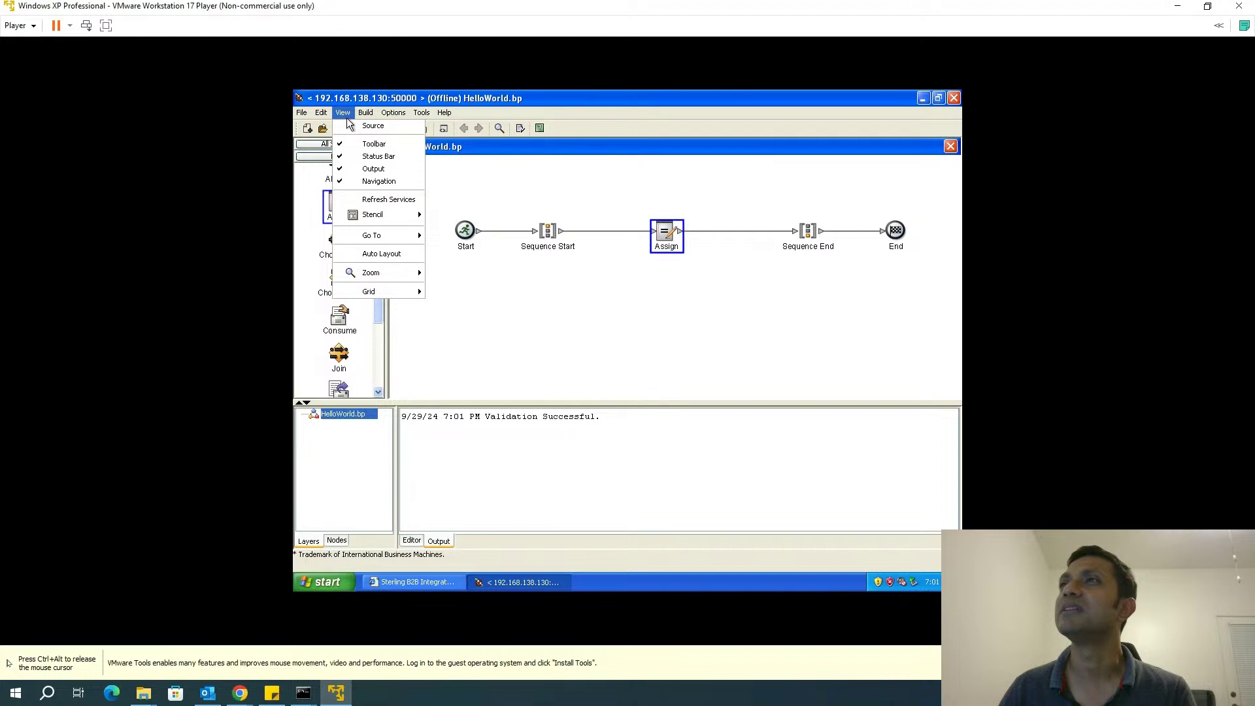
{"action": "mouse_move", "coordinate": [369, 214]}
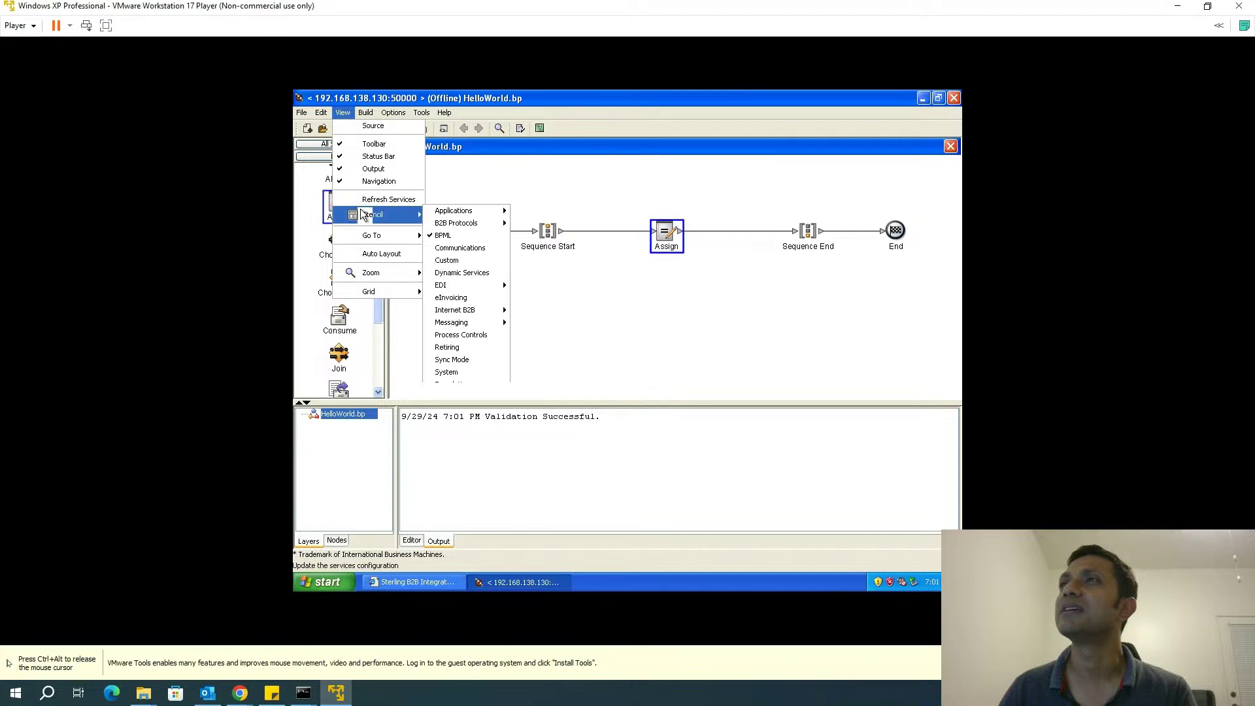
{"action": "left_click", "coordinate": [369, 127]}
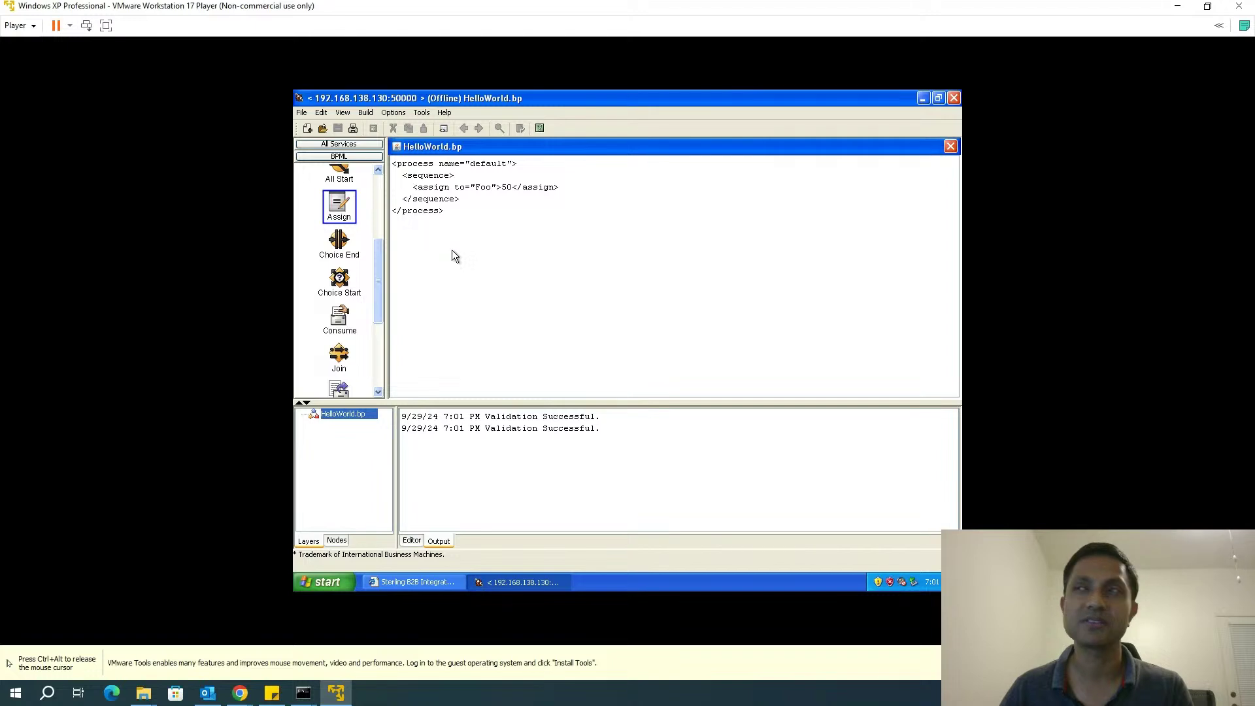
{"action": "key", "text": "ctrl+a"}
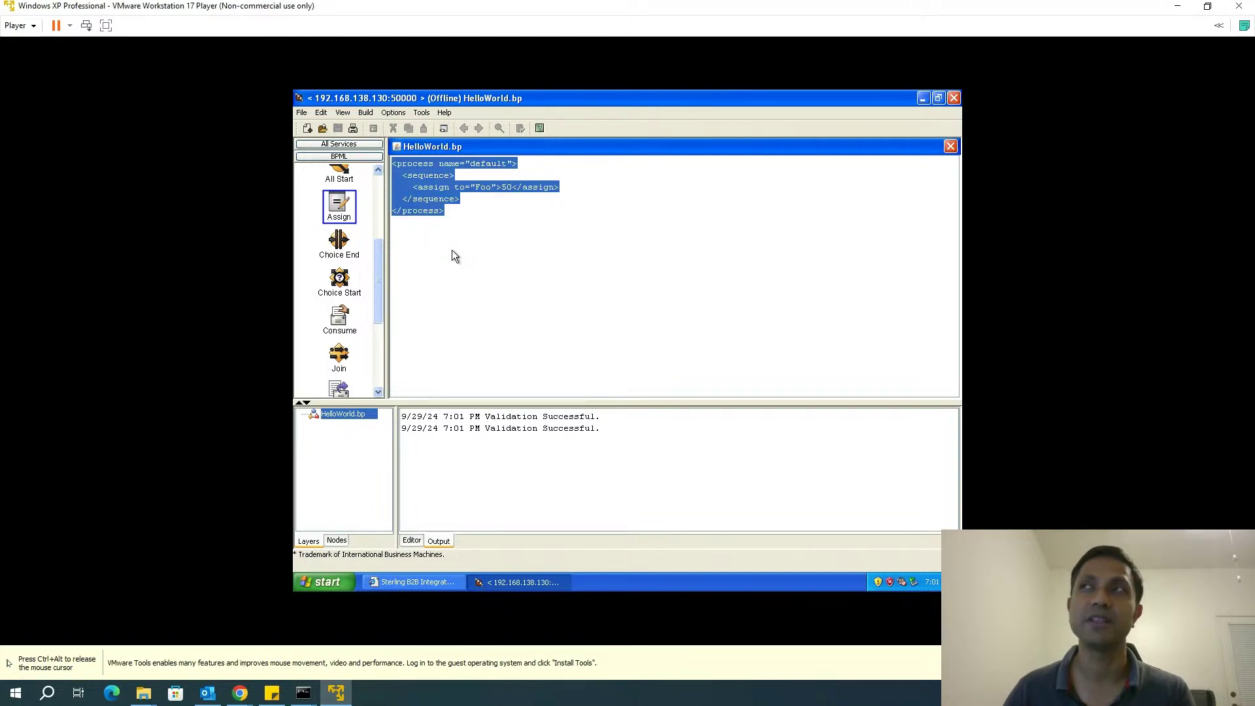
Step: Switch to the Sterling B2B Integrator dashboard and try to create a process definition named HelloWorld, checked in from the graphical modeling tool
{"action": "left_click", "coordinate": [412, 582]}
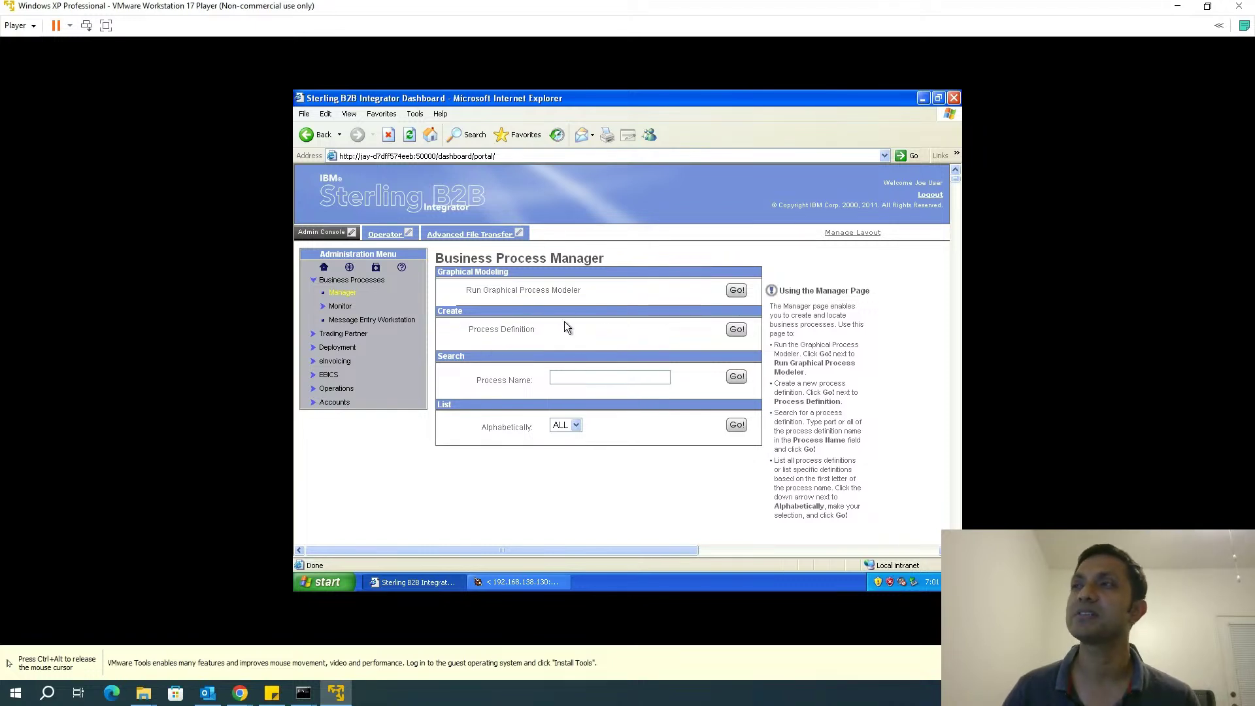
{"action": "left_click", "coordinate": [736, 329]}
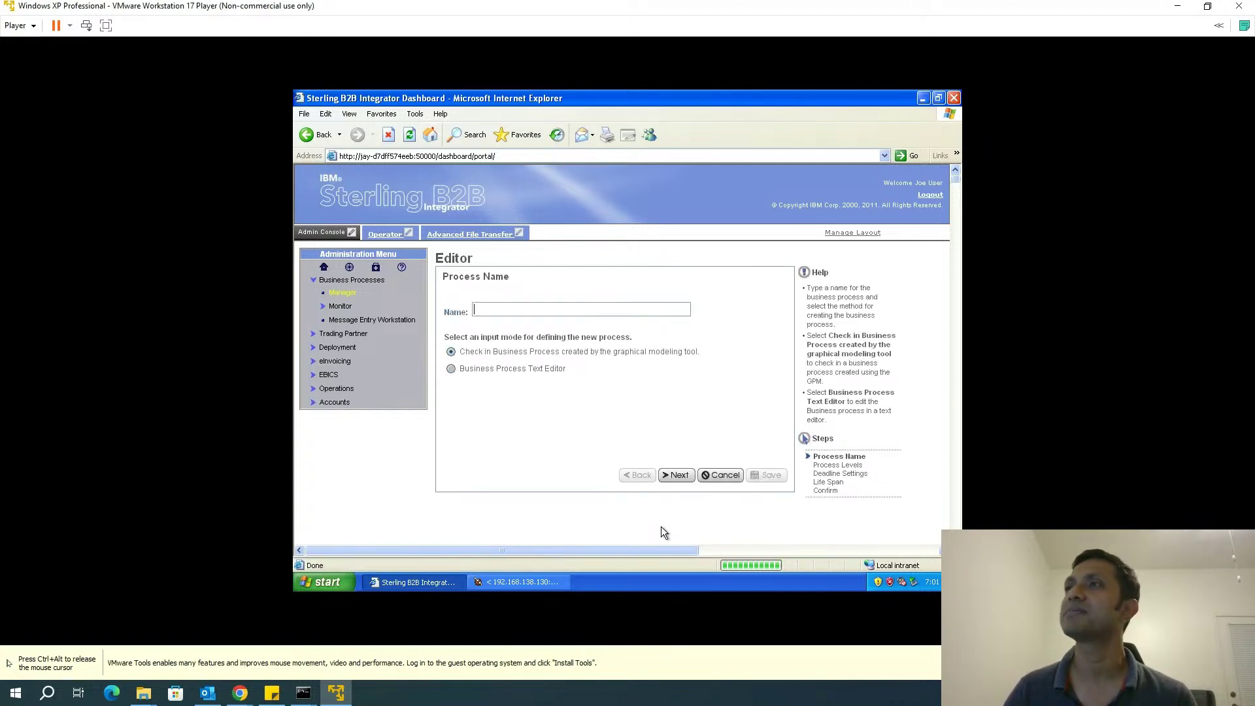
{"action": "type", "text": "Hel"}
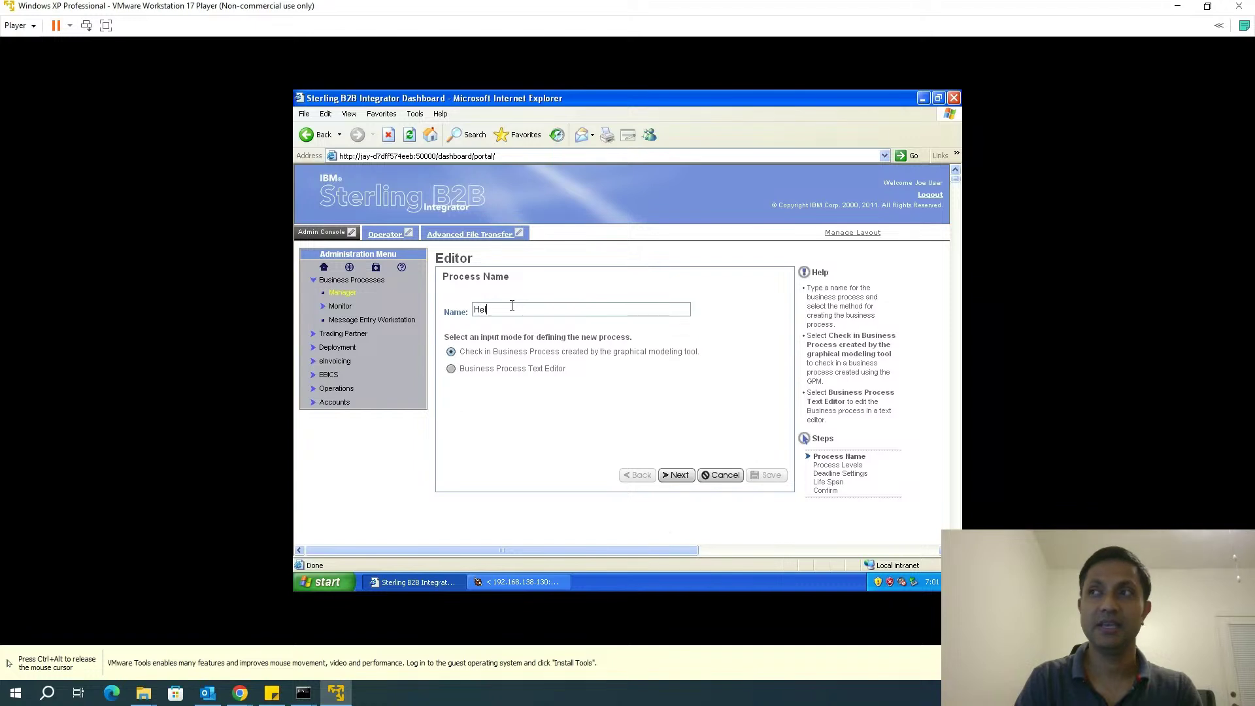
{"action": "type", "text": "loWorld"}
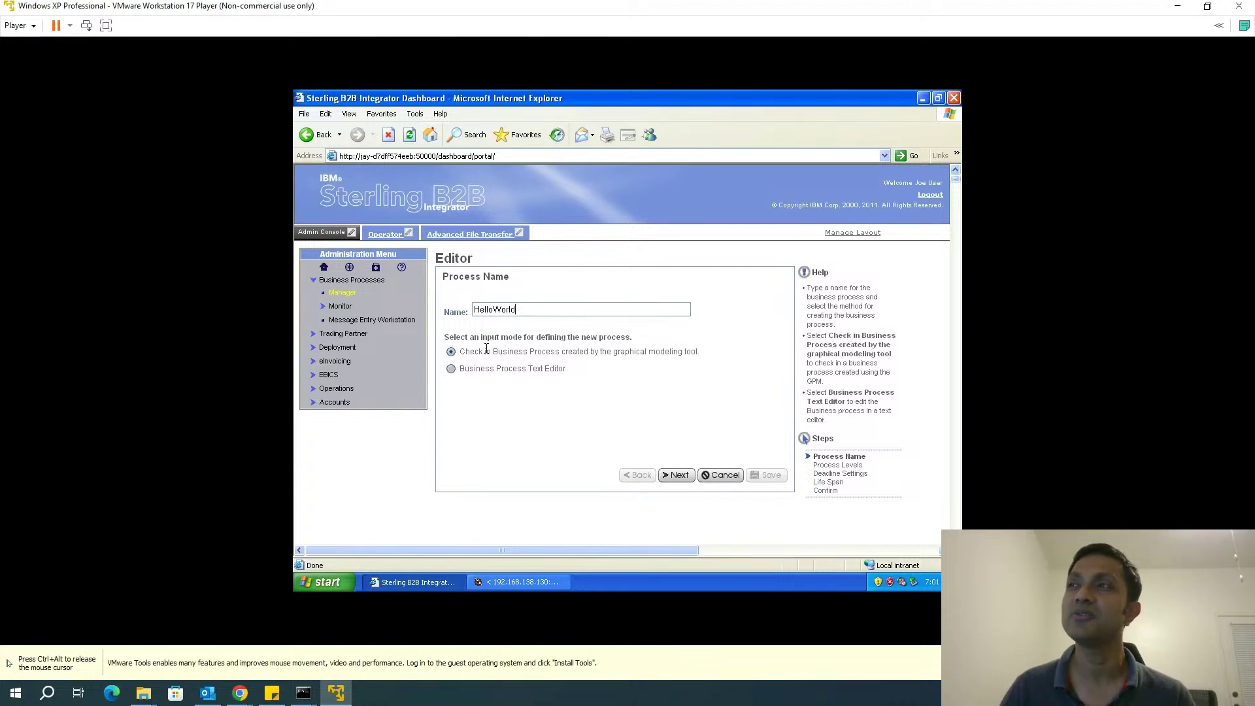
{"action": "left_click", "coordinate": [686, 474]}
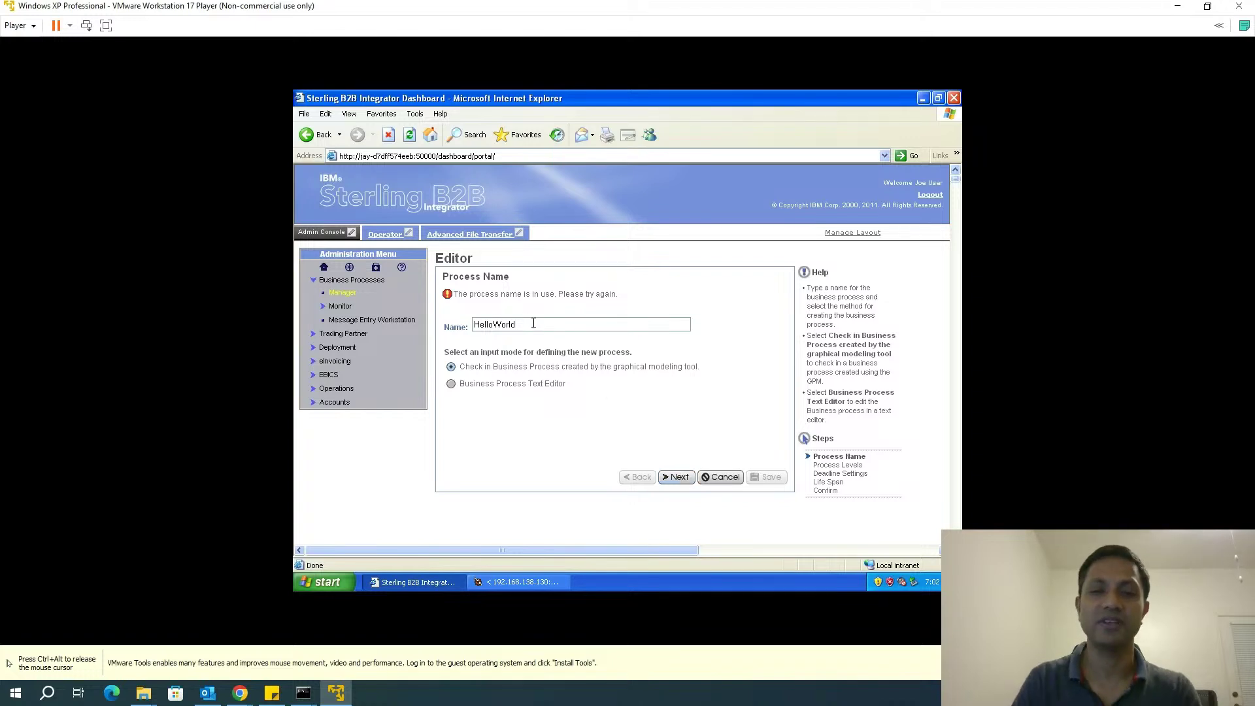
Step: Change the name of the new process definition to TestBP and continue with the graphical modeling tool check-in
{"action": "key", "text": "BackSpace"}
{"action": "key", "text": "BackSpace"}
{"action": "key", "text": "BackSpace"}
{"action": "key", "text": "BackSpace"}
{"action": "key", "text": "BackSpace"}
{"action": "key", "text": "BackSpace"}
{"action": "key", "text": "BackSpace"}
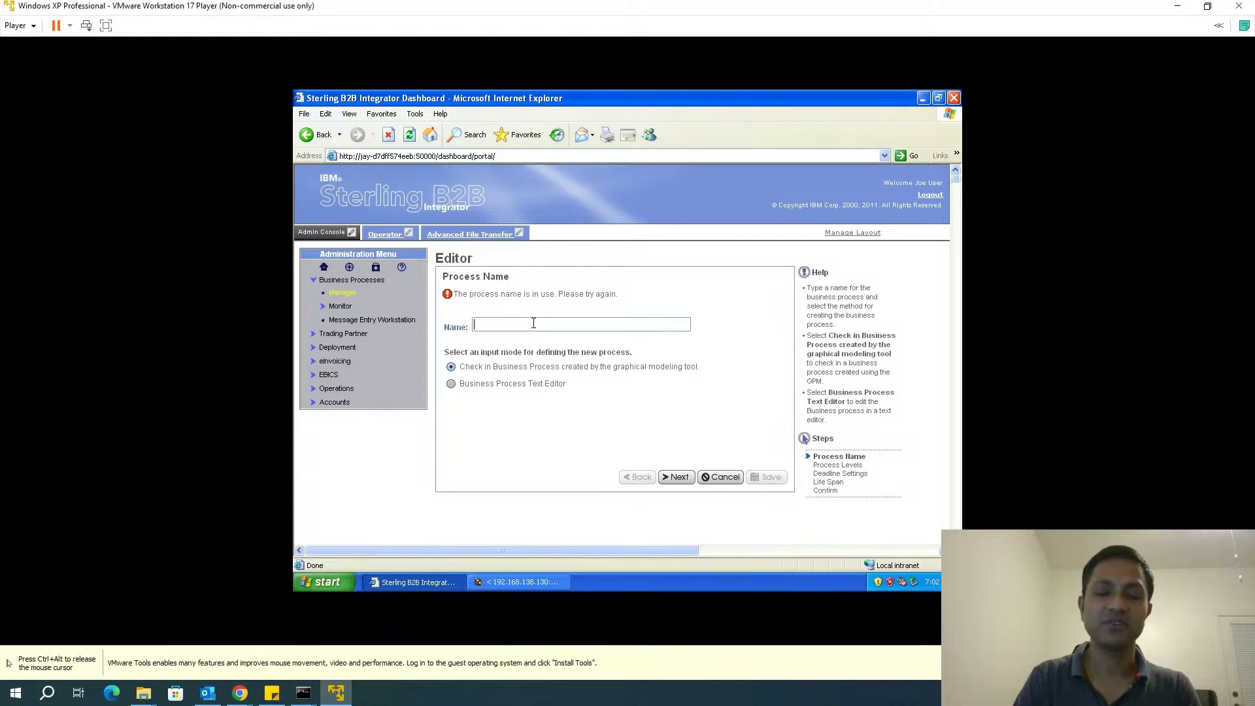
{"action": "type", "text": "TestBP"}
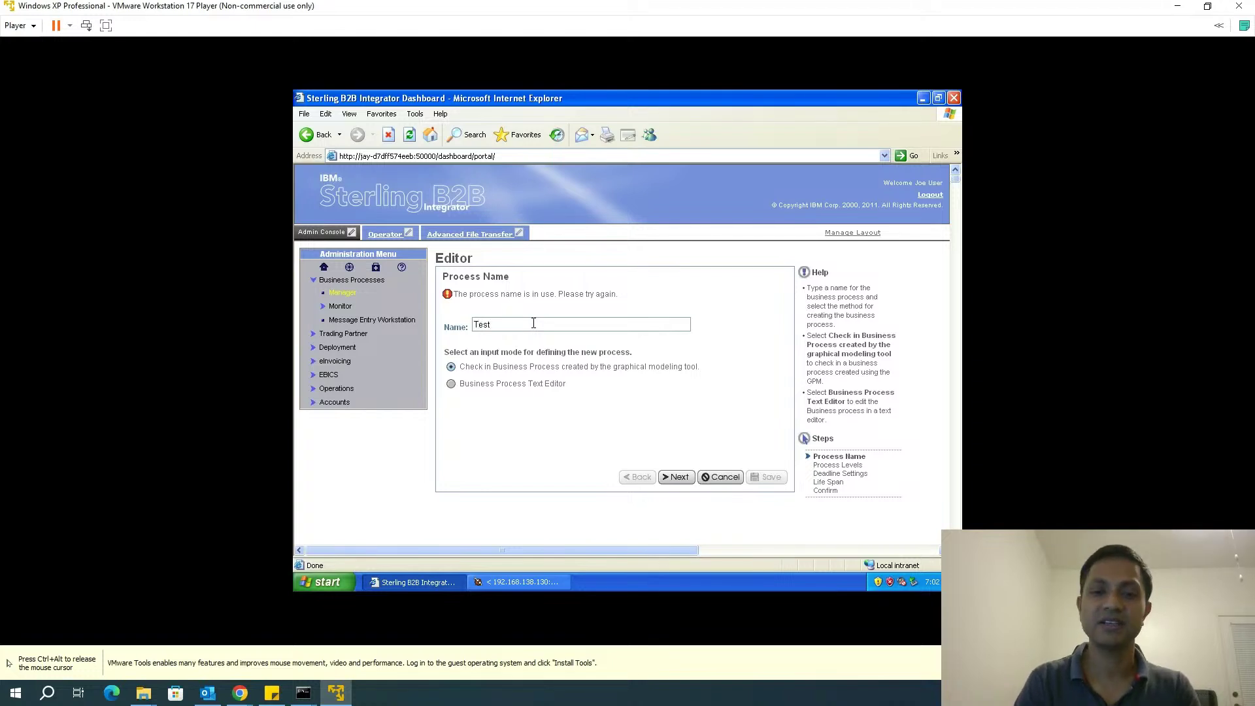
{"action": "left_click", "coordinate": [675, 477]}
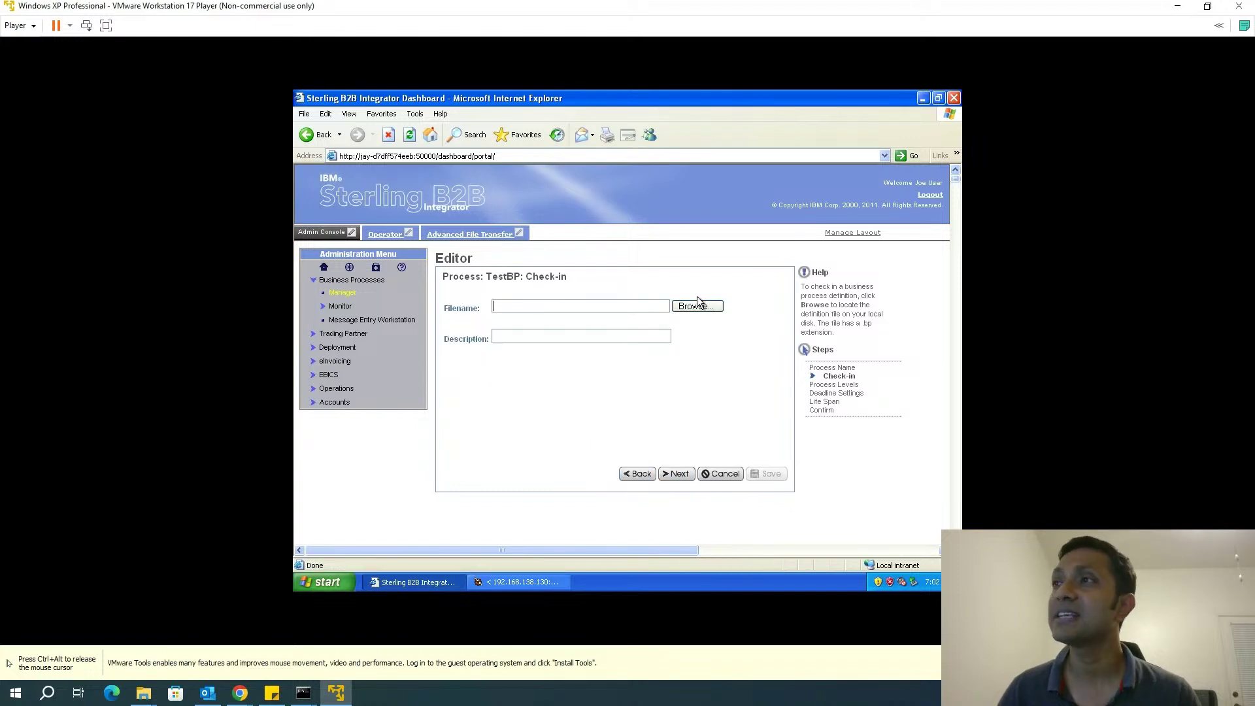
Step: Choose HelloWorld.bp from My Documents as the check-in file and enter the description "Initial Version V1"
{"action": "left_click", "coordinate": [697, 305]}
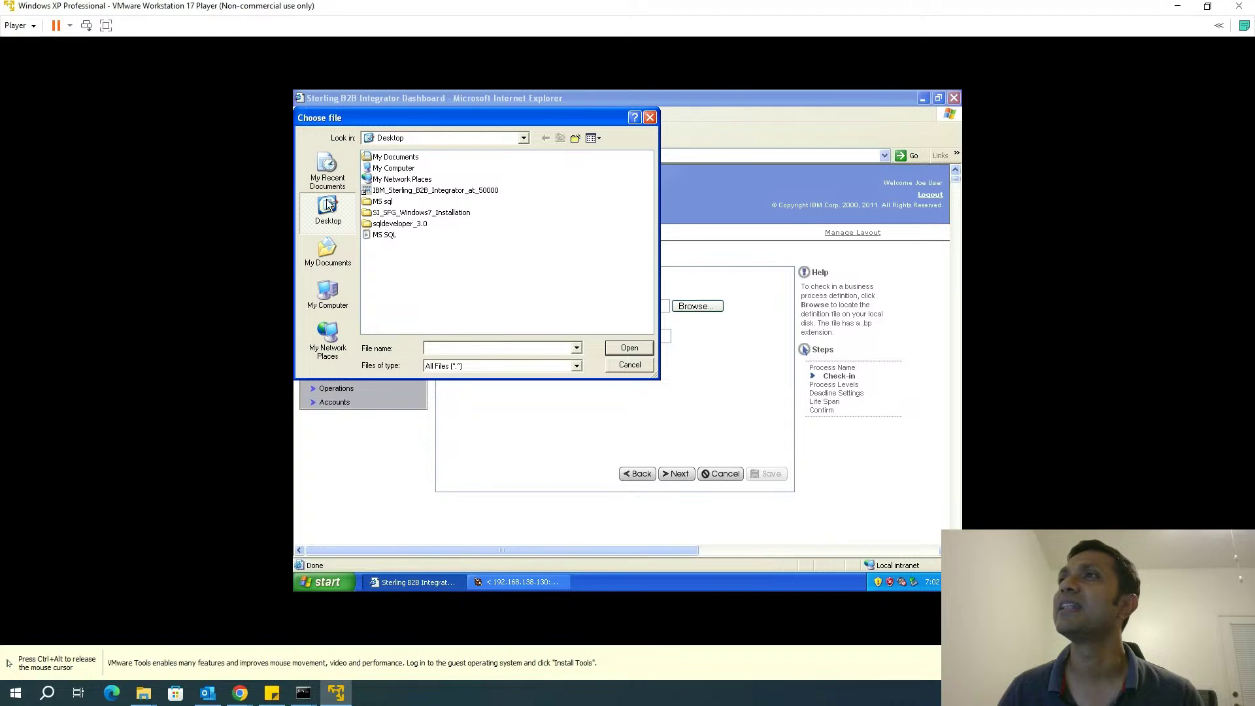
{"action": "left_click", "coordinate": [328, 249]}
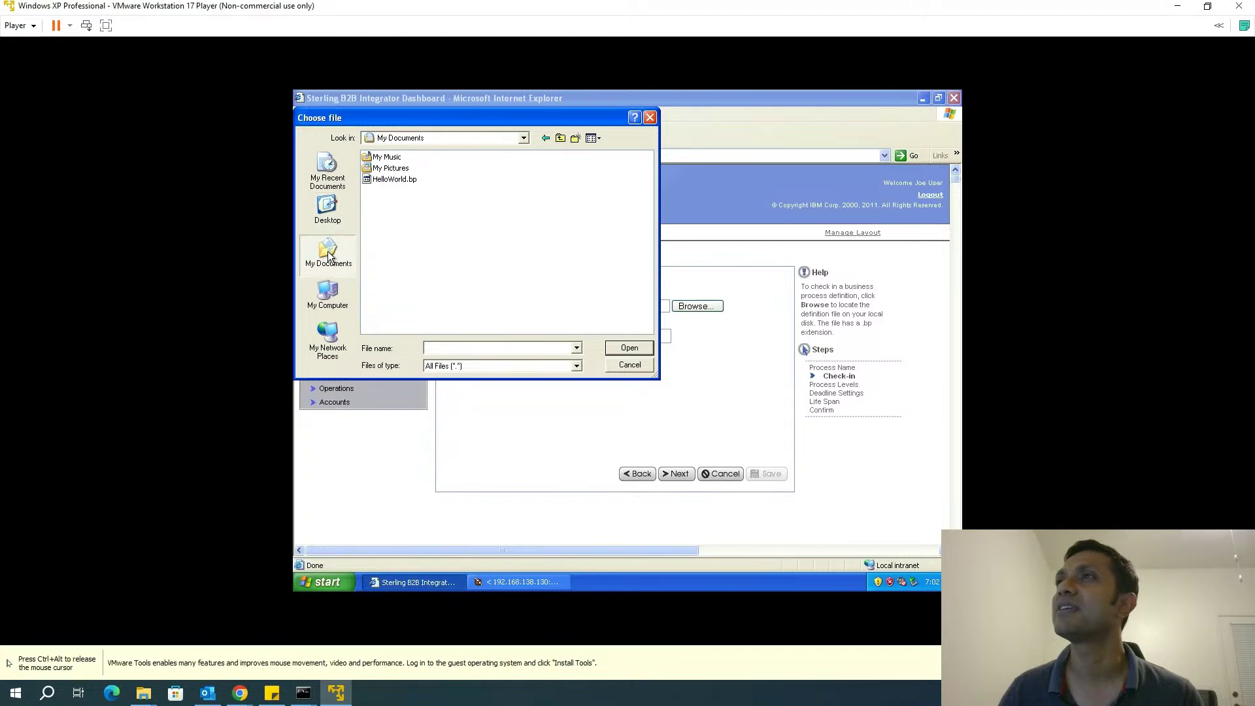
{"action": "double_click", "coordinate": [378, 177]}
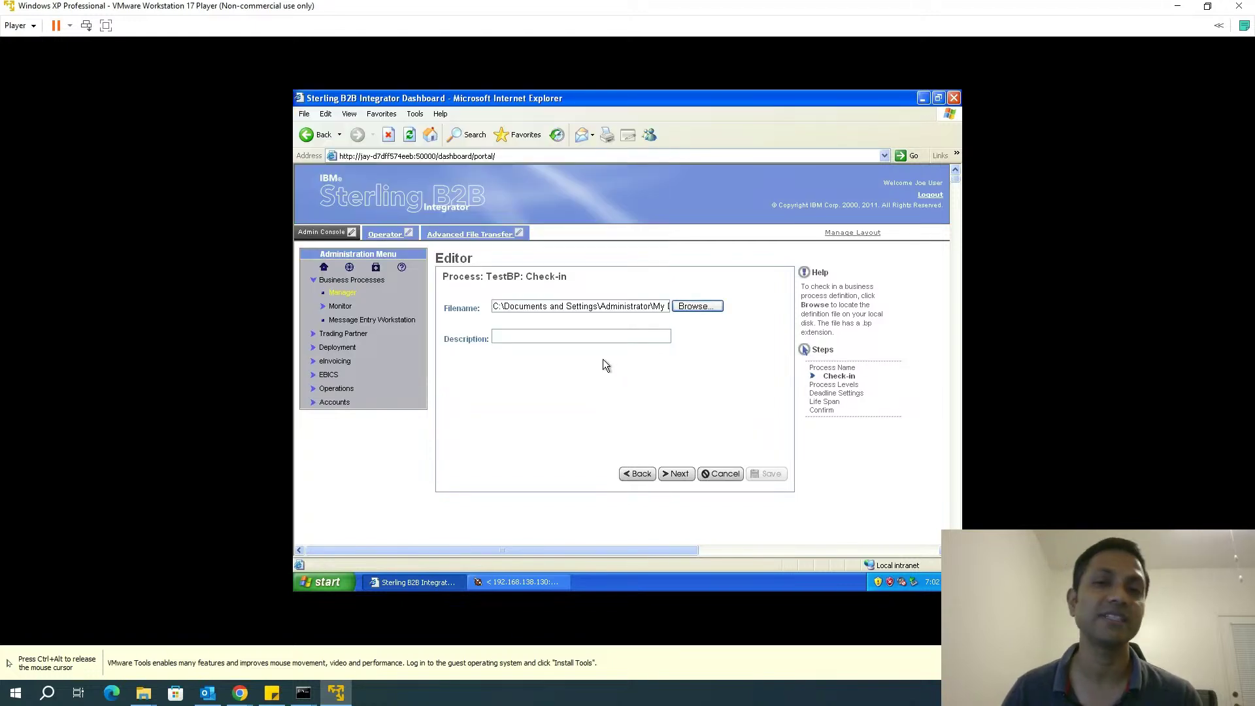
{"action": "left_click", "coordinate": [524, 339]}
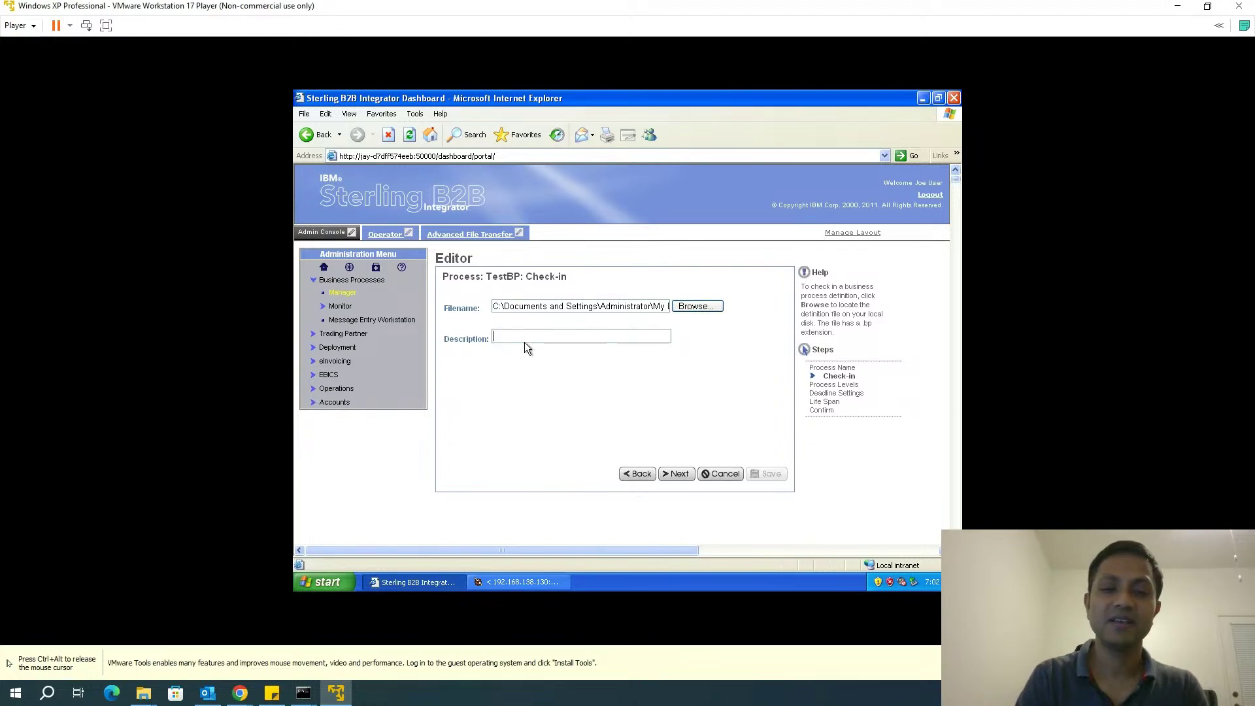
{"action": "type", "text": "Initi"}
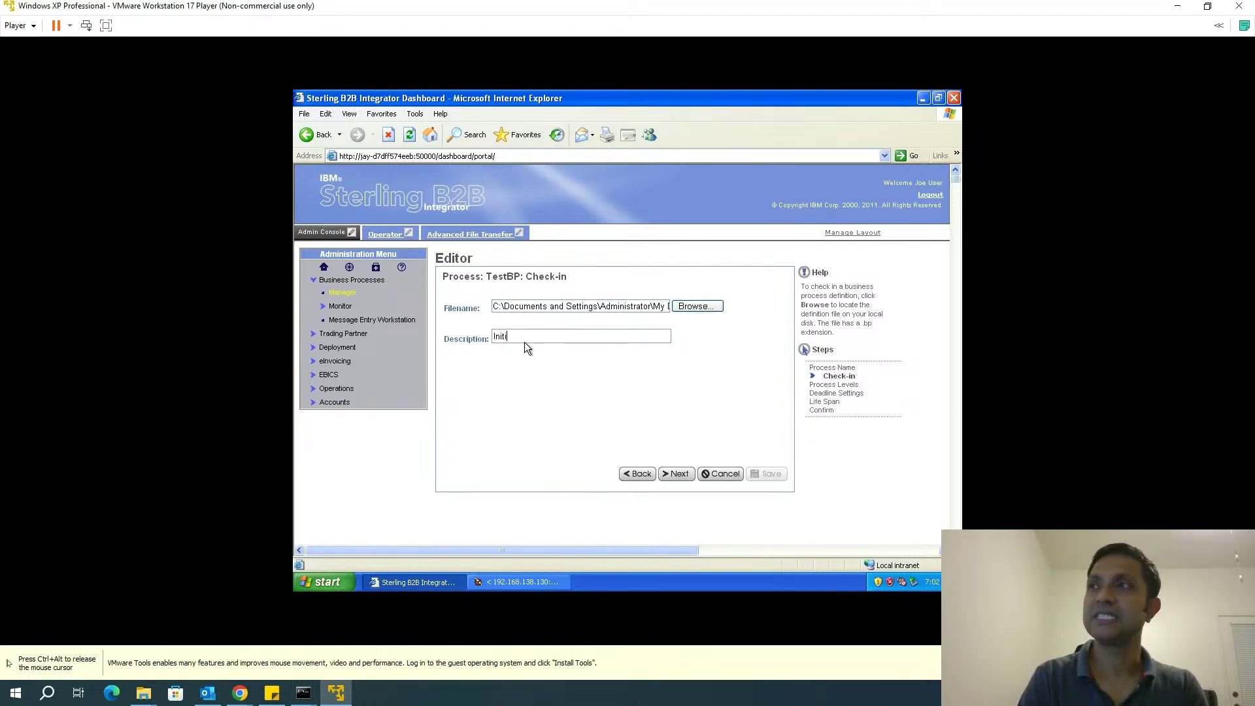
{"action": "type", "text": "al Version V1"}
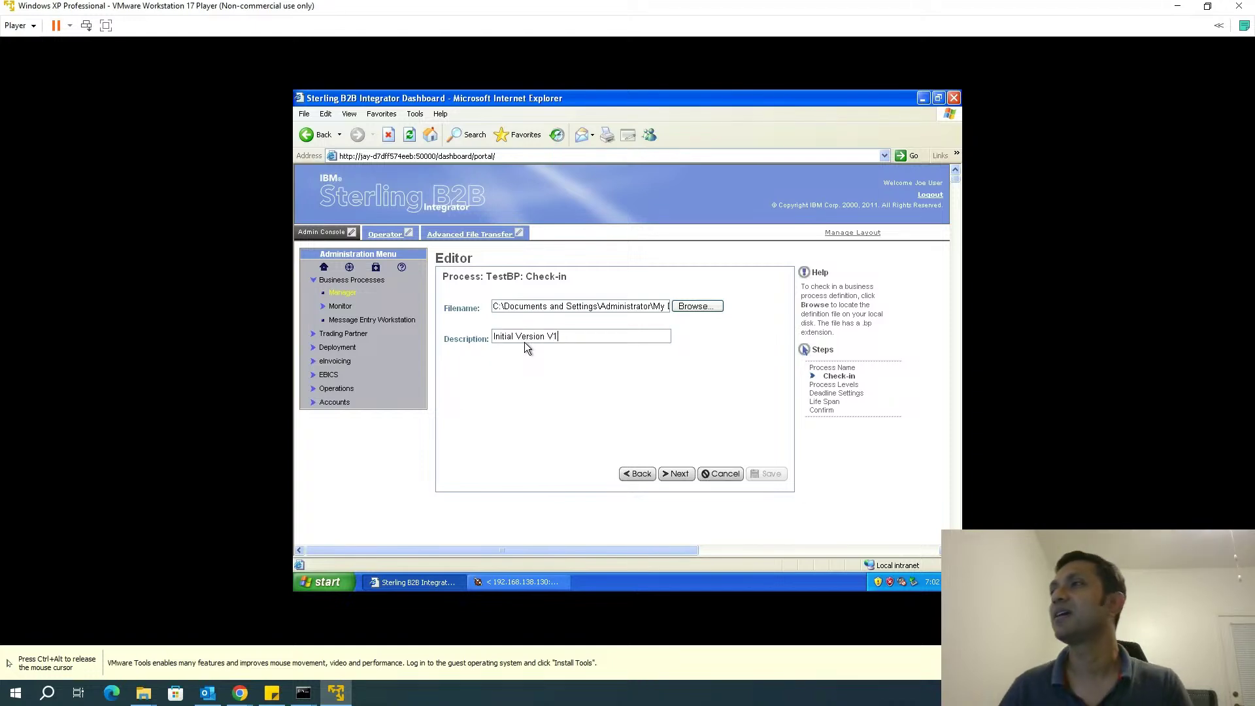
{"action": "left_click", "coordinate": [672, 478]}
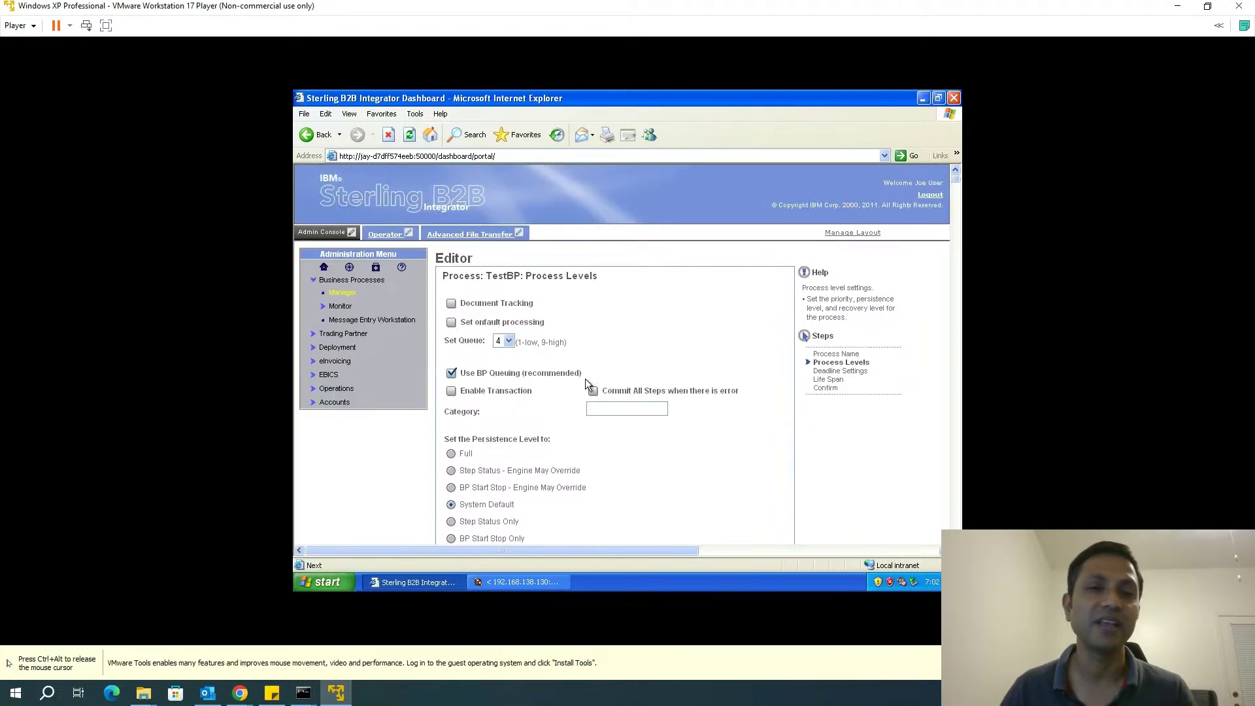
Step: Accept the default process levels, deadline settings and life span for TestBP
{"action": "scroll", "coordinate": [584, 378], "scroll_direction": "down", "scroll_amount": 3}
{"action": "scroll", "coordinate": [584, 378], "scroll_direction": "down", "scroll_amount": 2}
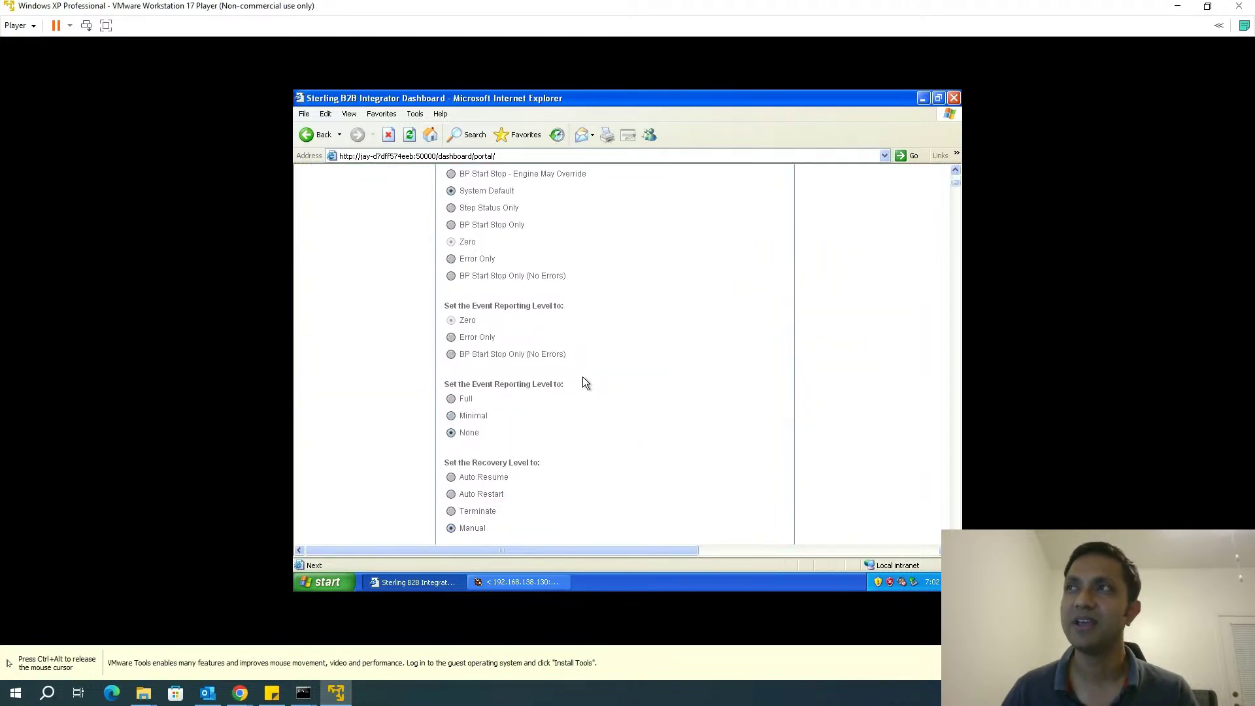
{"action": "scroll", "coordinate": [584, 381], "scroll_direction": "up", "scroll_amount": 5}
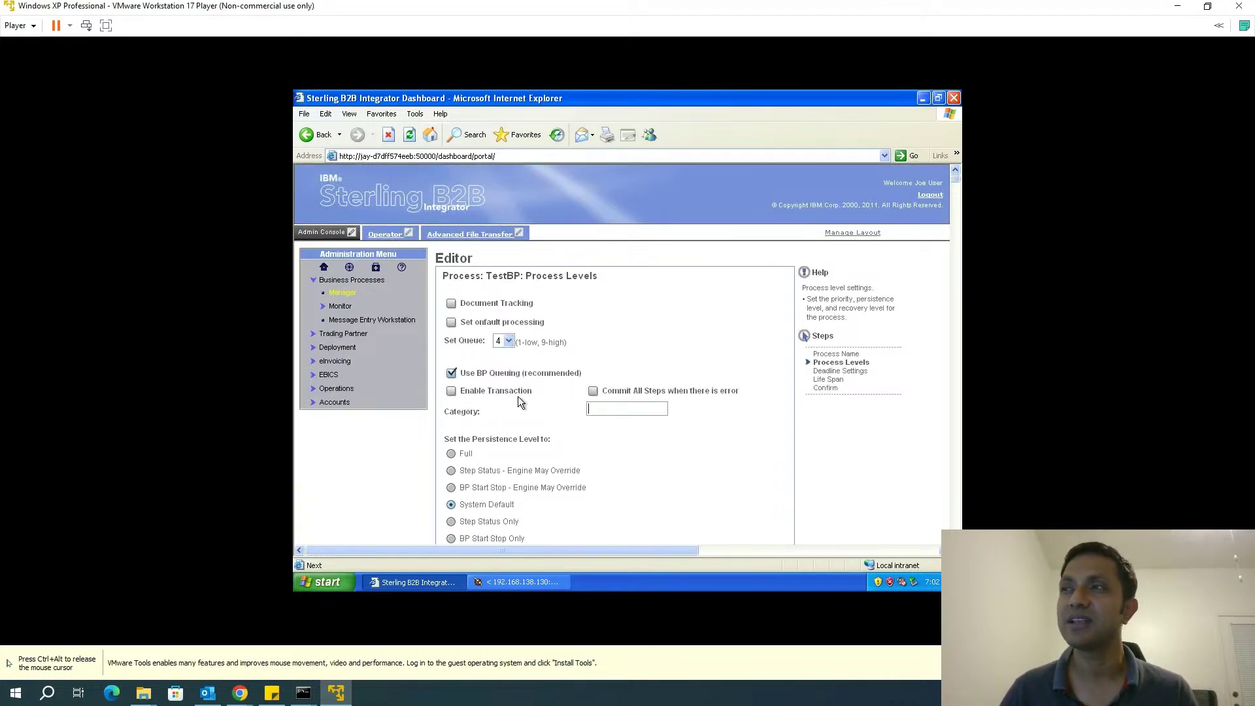
{"action": "scroll", "coordinate": [517, 396], "scroll_direction": "down", "scroll_amount": 1}
{"action": "scroll", "coordinate": [518, 401], "scroll_direction": "down", "scroll_amount": 4}
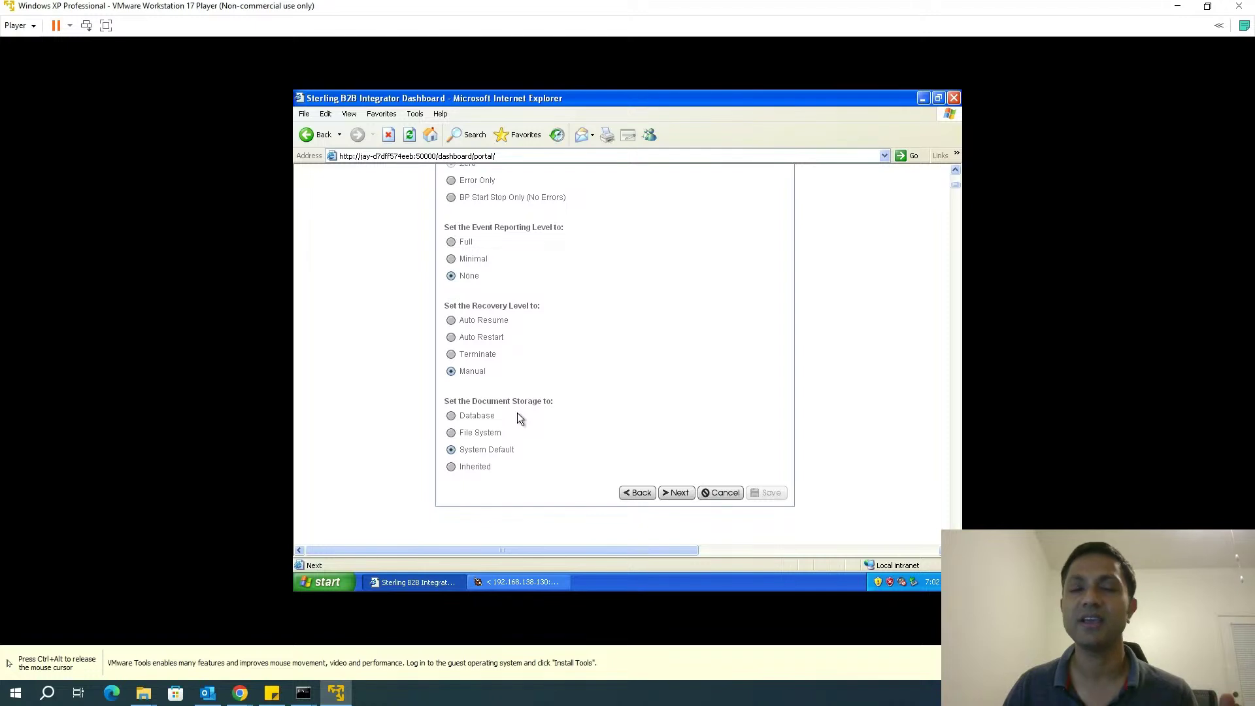
{"action": "left_click", "coordinate": [678, 493]}
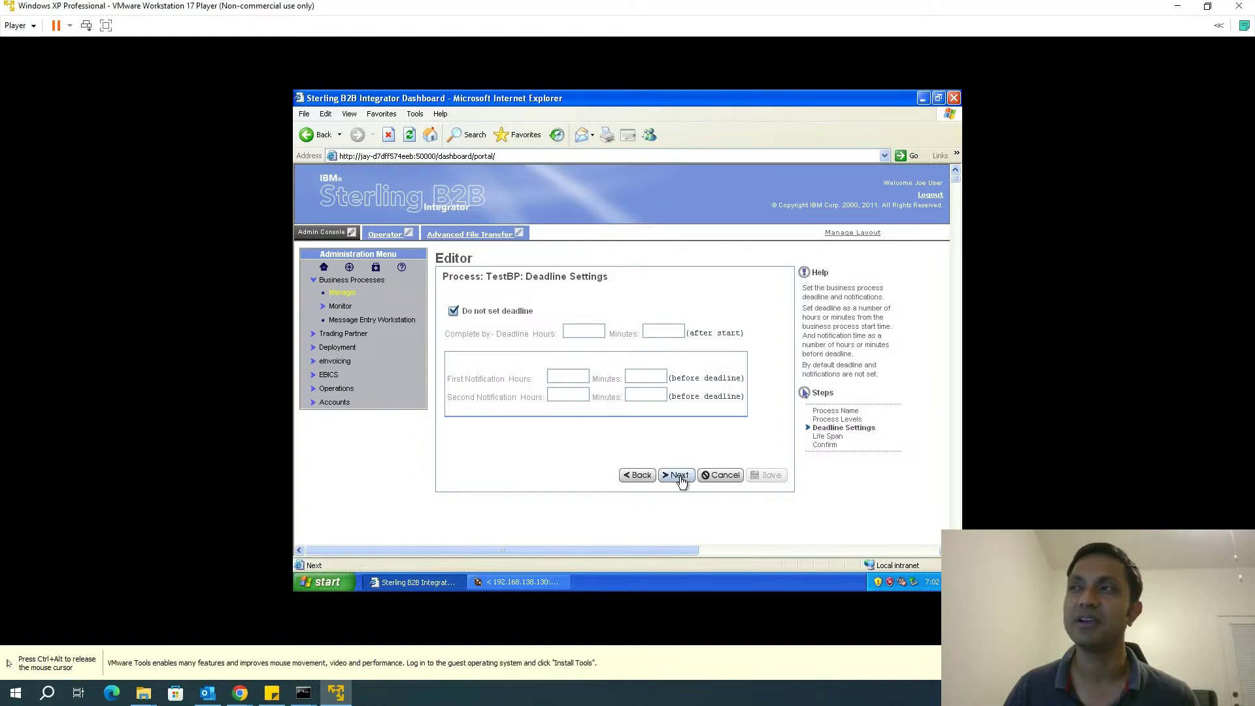
{"action": "left_click", "coordinate": [680, 478]}
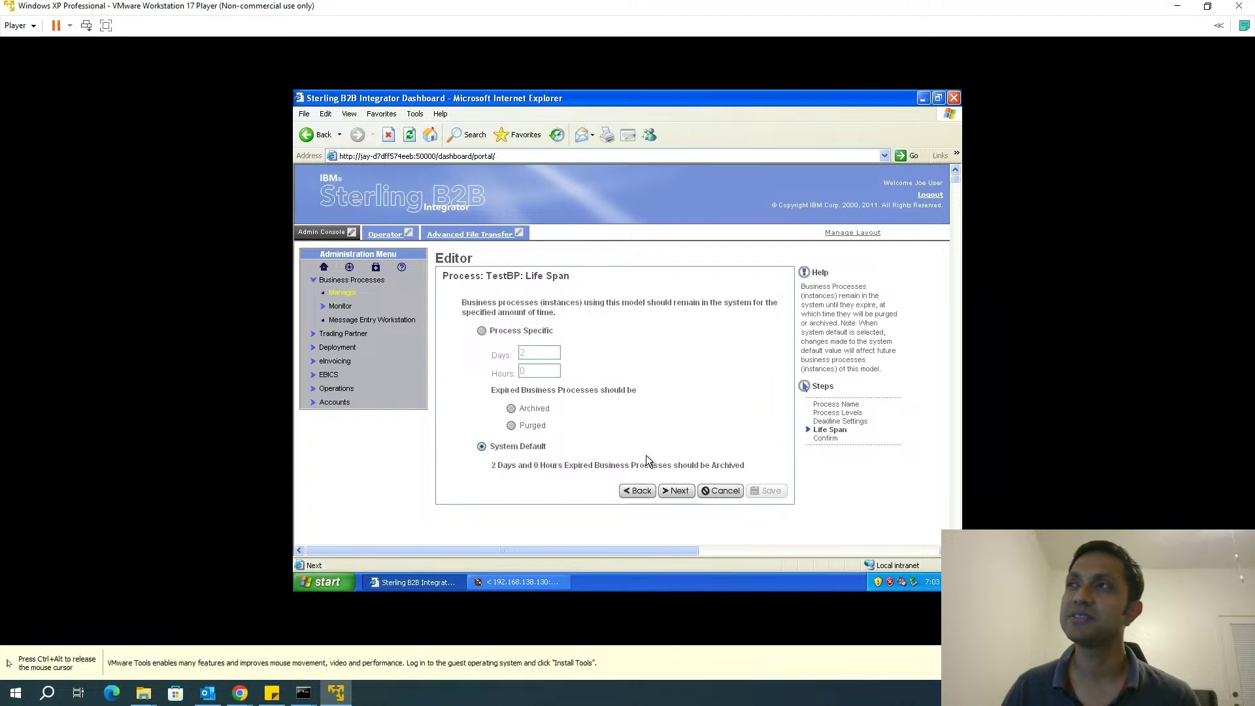
{"action": "left_click", "coordinate": [683, 493]}
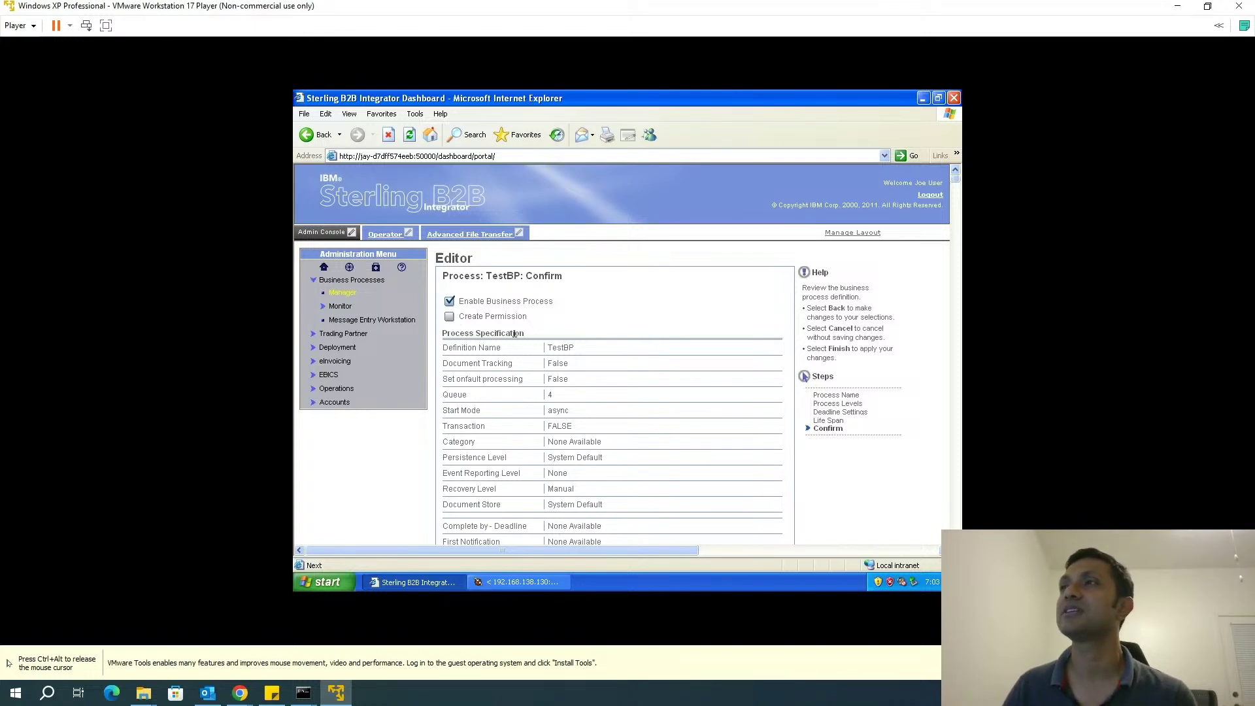
Step: Finish creating TestBP with the business process enabled and return to the Business Process Manager
{"action": "scroll", "coordinate": [617, 392], "scroll_direction": "down", "scroll_amount": 5}
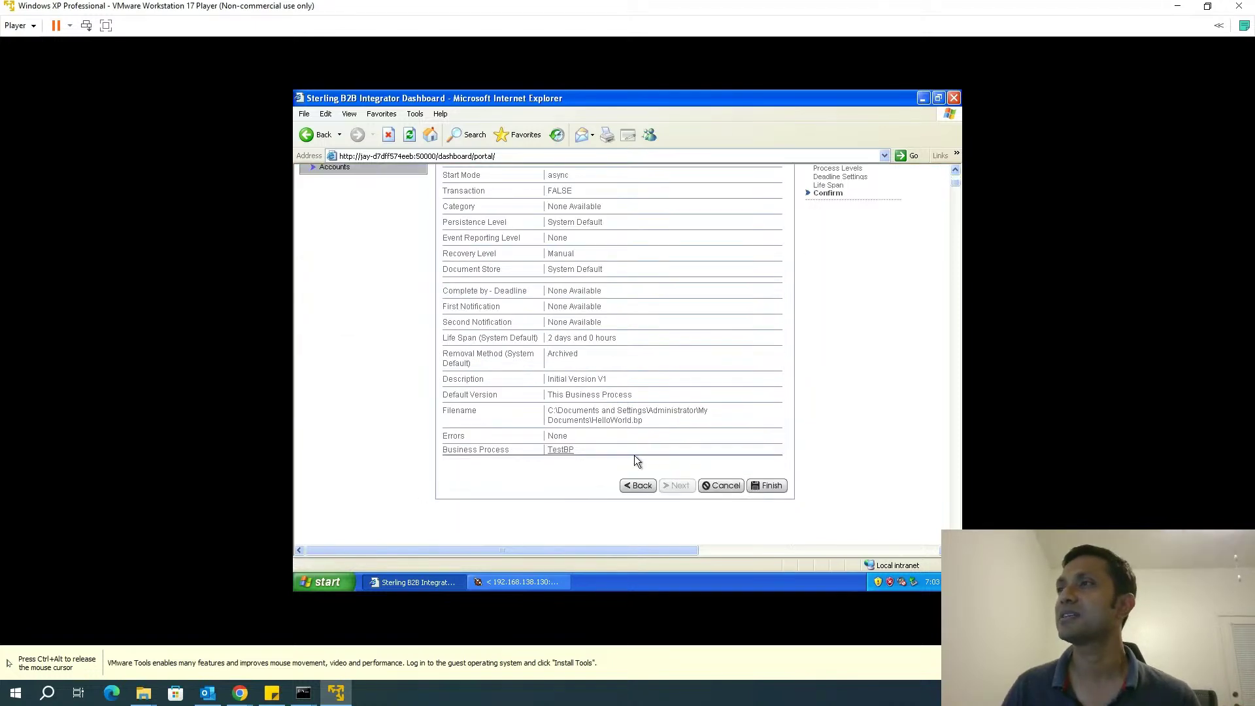
{"action": "left_click", "coordinate": [765, 485]}
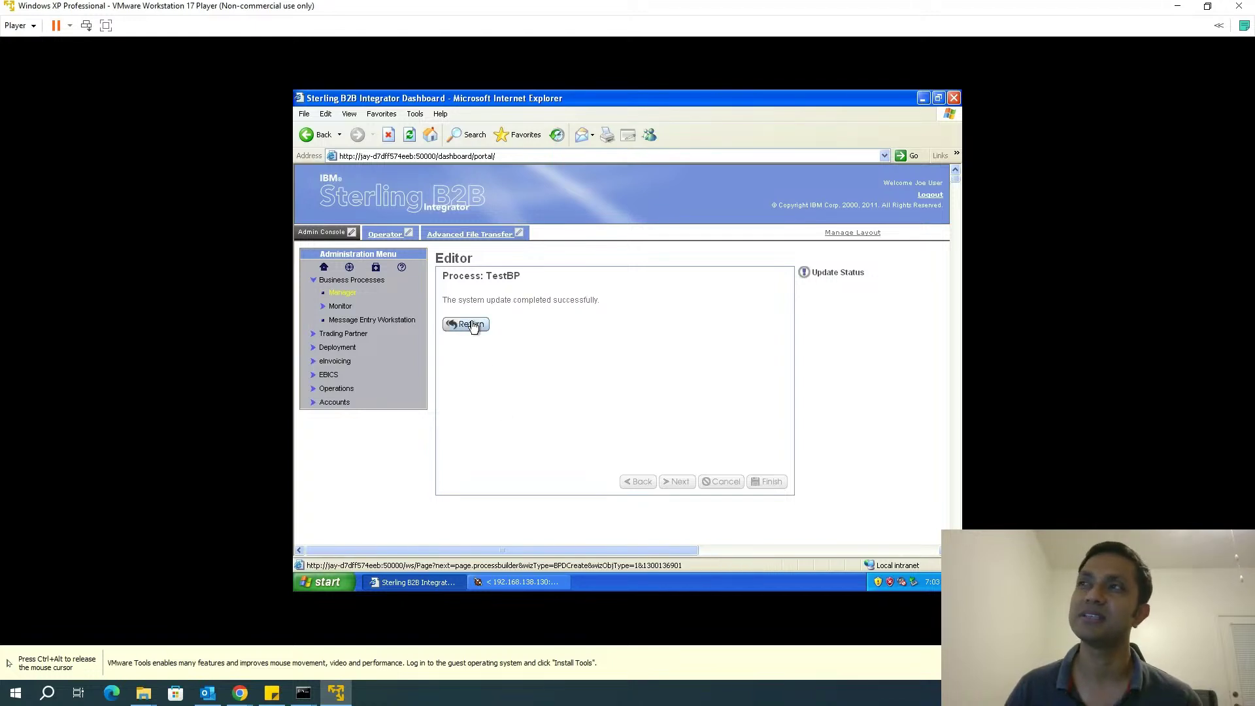
{"action": "left_click", "coordinate": [472, 325]}
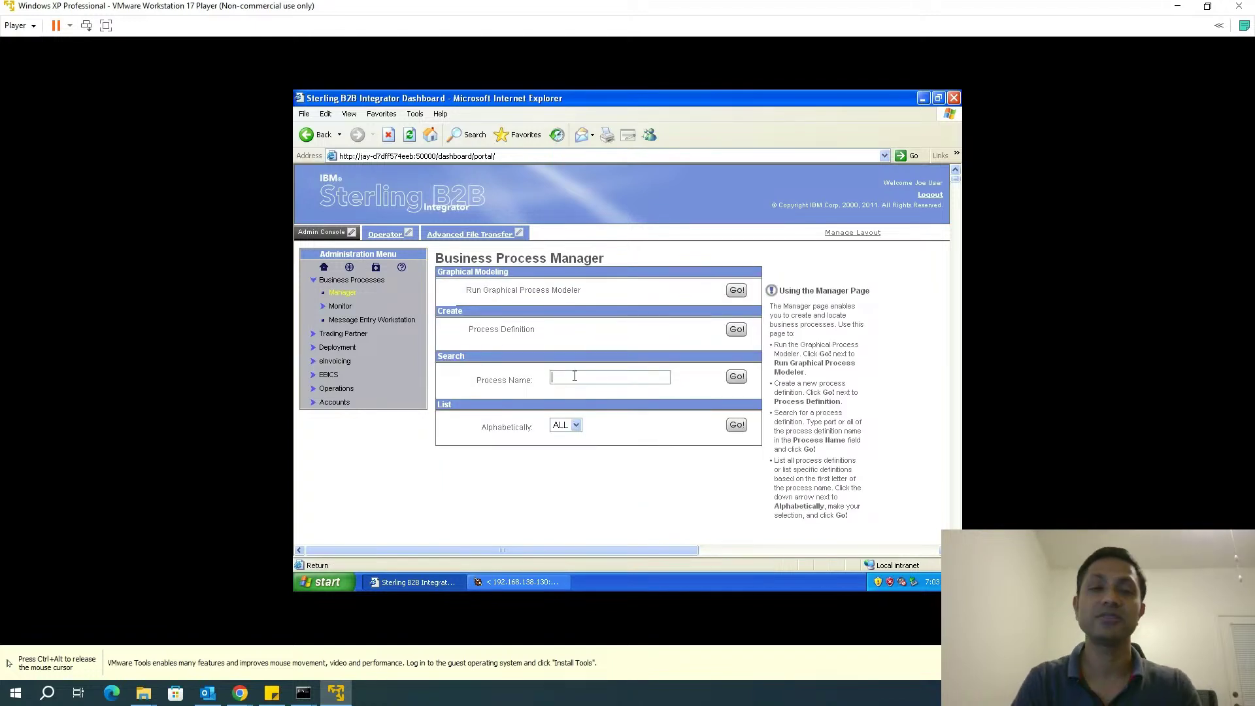
Step: Search the business processes for "Test" and open the TestBP information
{"action": "left_click", "coordinate": [574, 376]}
{"action": "type", "text": "Test"}
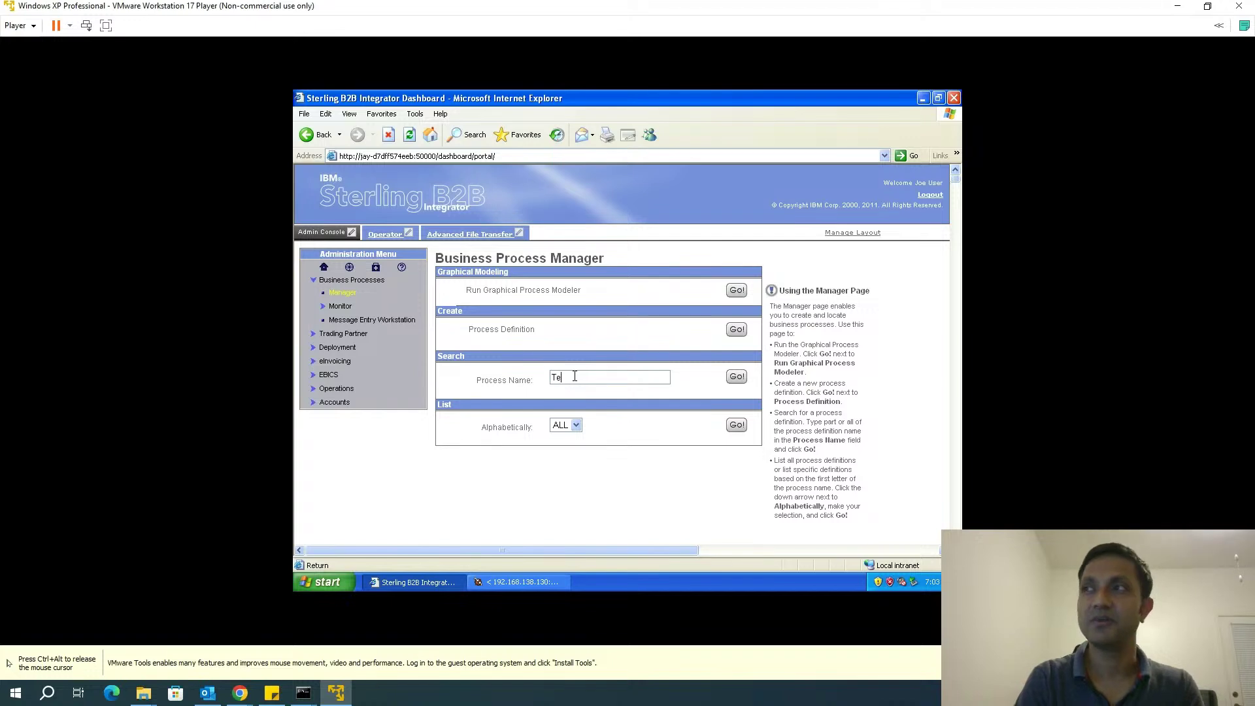
{"action": "left_click", "coordinate": [737, 377]}
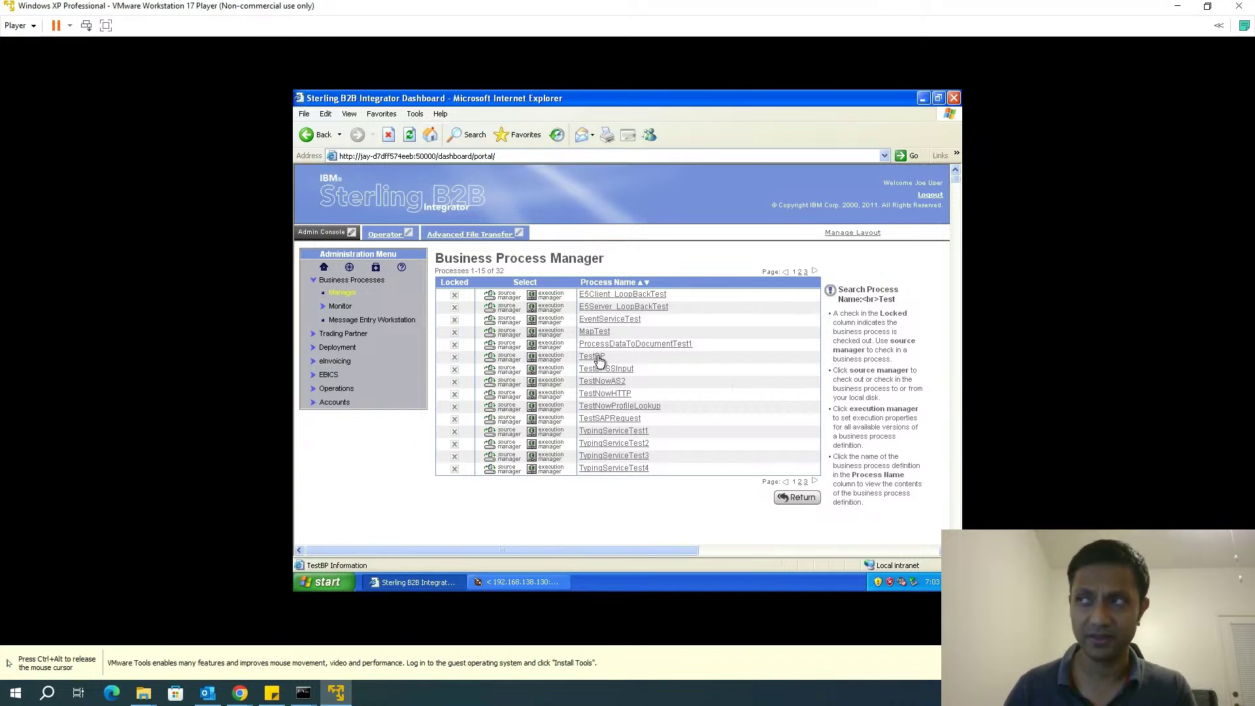
{"action": "left_click", "coordinate": [599, 360]}
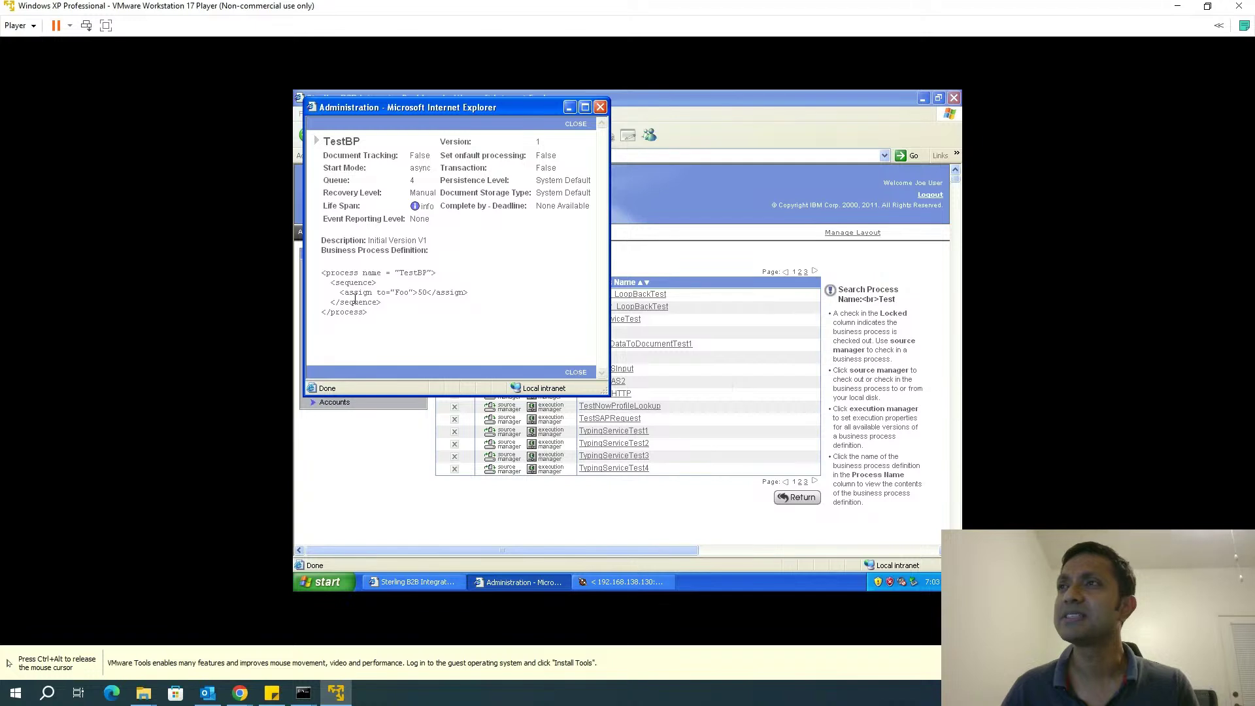
Step: Examine the process name, sequence and assign elements in TestBP's business process definition, and close its information window
{"action": "triple_click", "coordinate": [326, 277]}
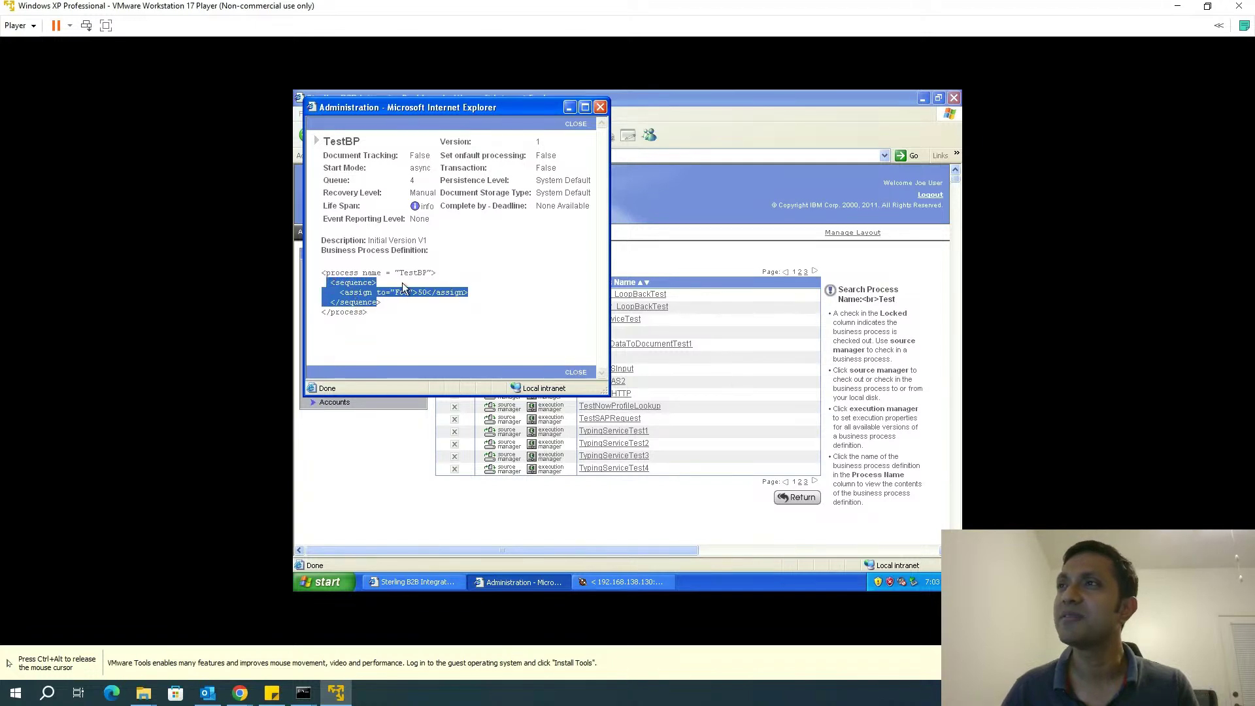
{"action": "double_click", "coordinate": [420, 273]}
{"action": "double_click", "coordinate": [357, 283]}
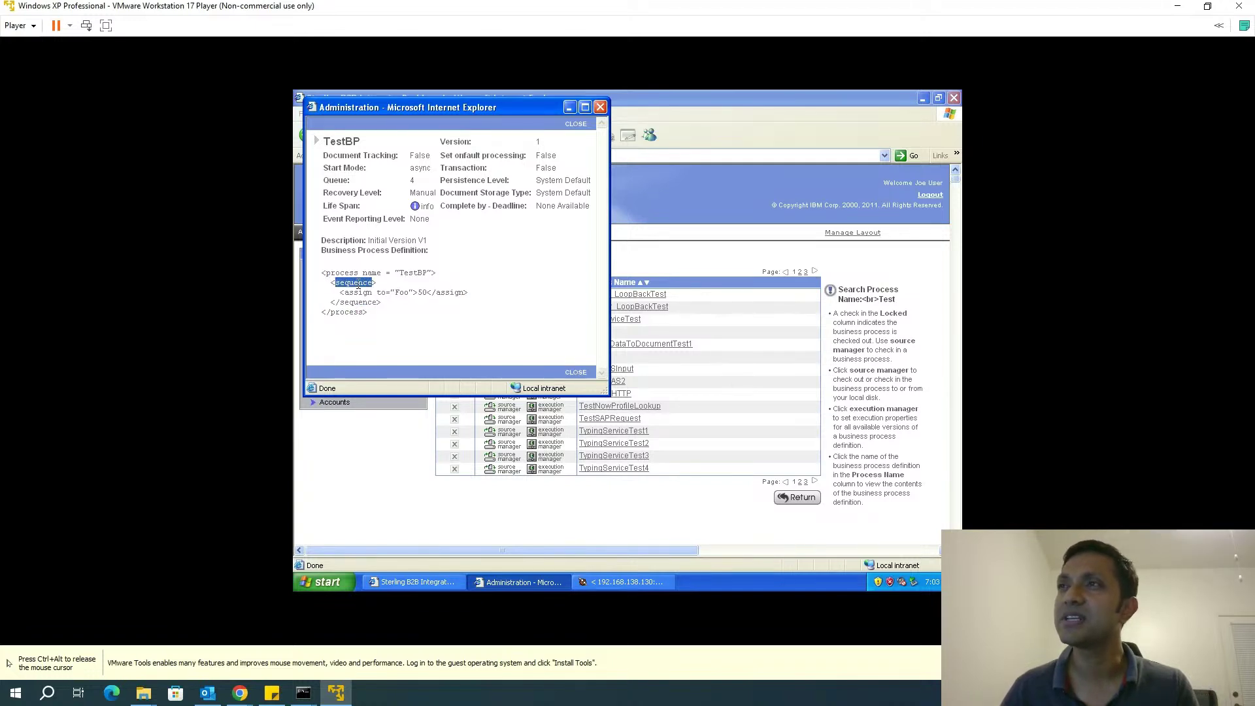
{"action": "double_click", "coordinate": [361, 302]}
{"action": "left_click_drag", "start_coordinate": [344, 292], "coordinate": [425, 295]}
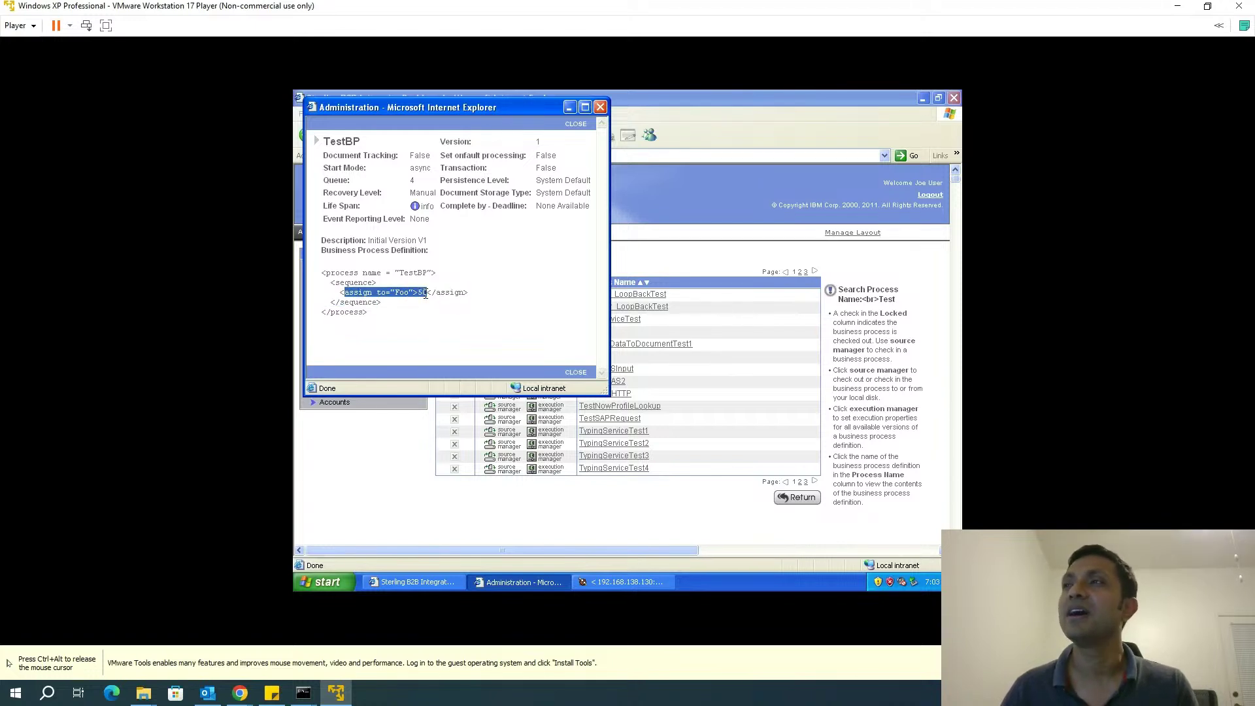
{"action": "left_click", "coordinate": [402, 293]}
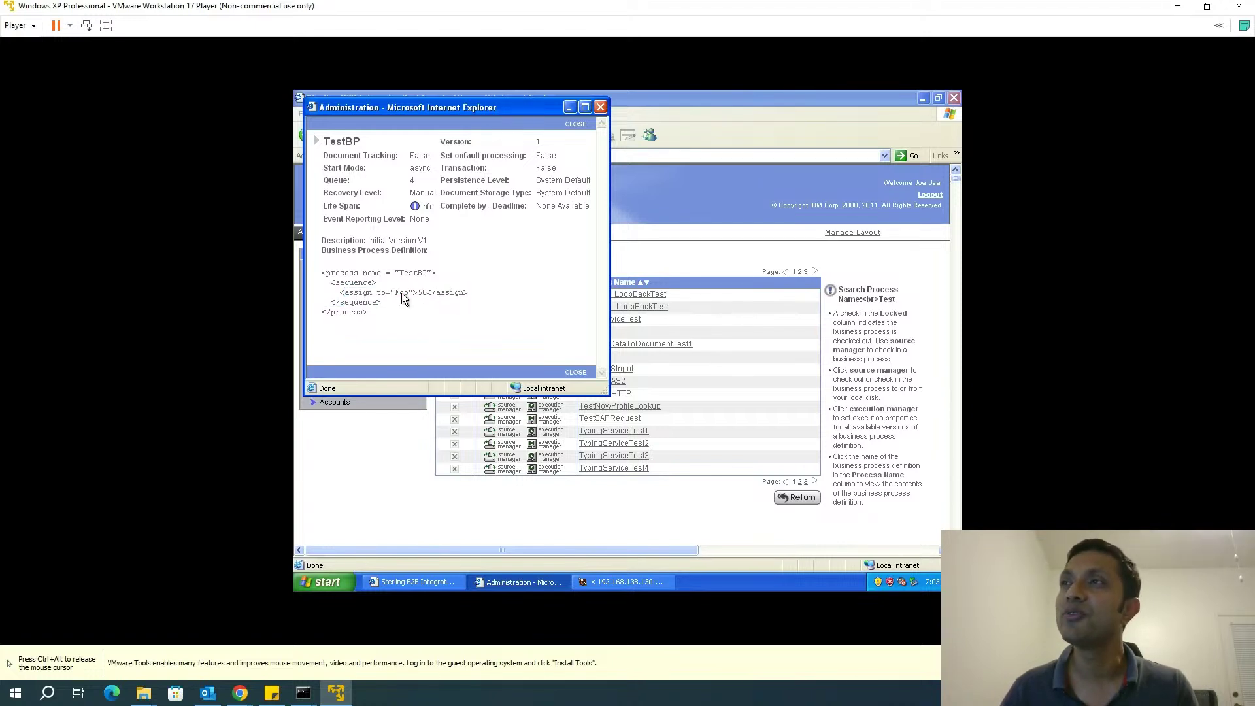
{"action": "left_click", "coordinate": [599, 107]}
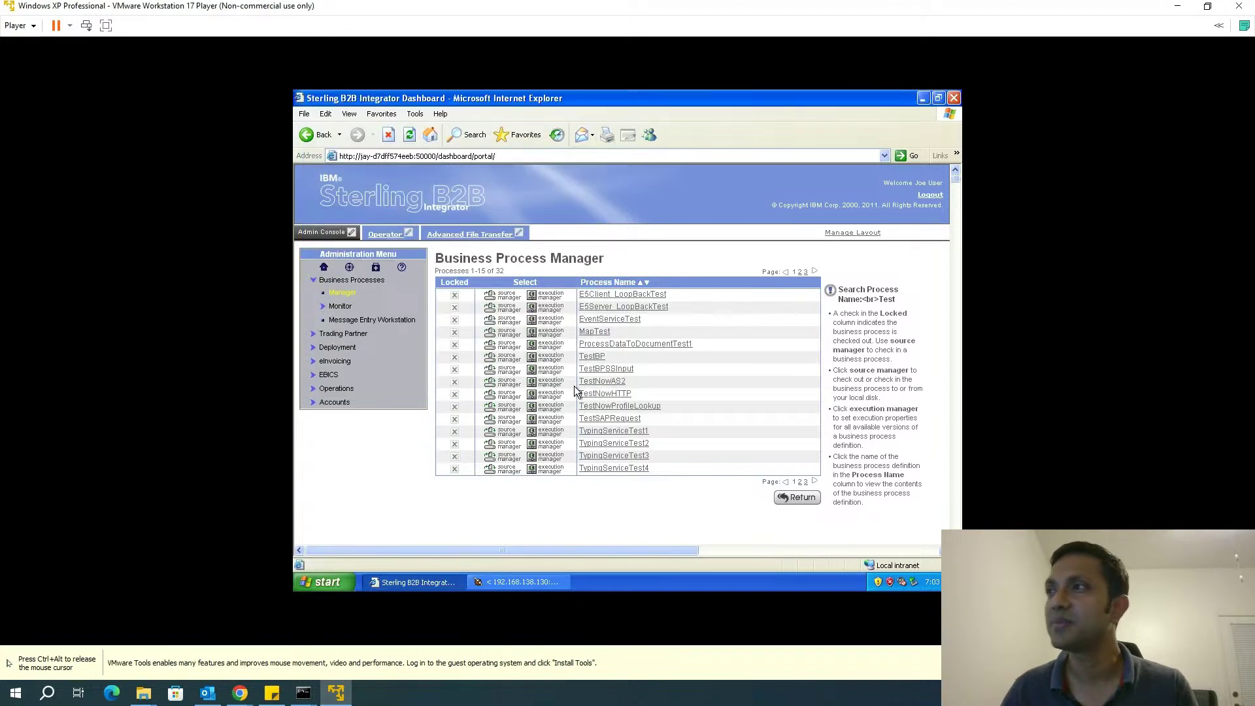
Step: Open the execution manager for TestBP and execute its initial version without choosing an input file
{"action": "left_click", "coordinate": [546, 360]}
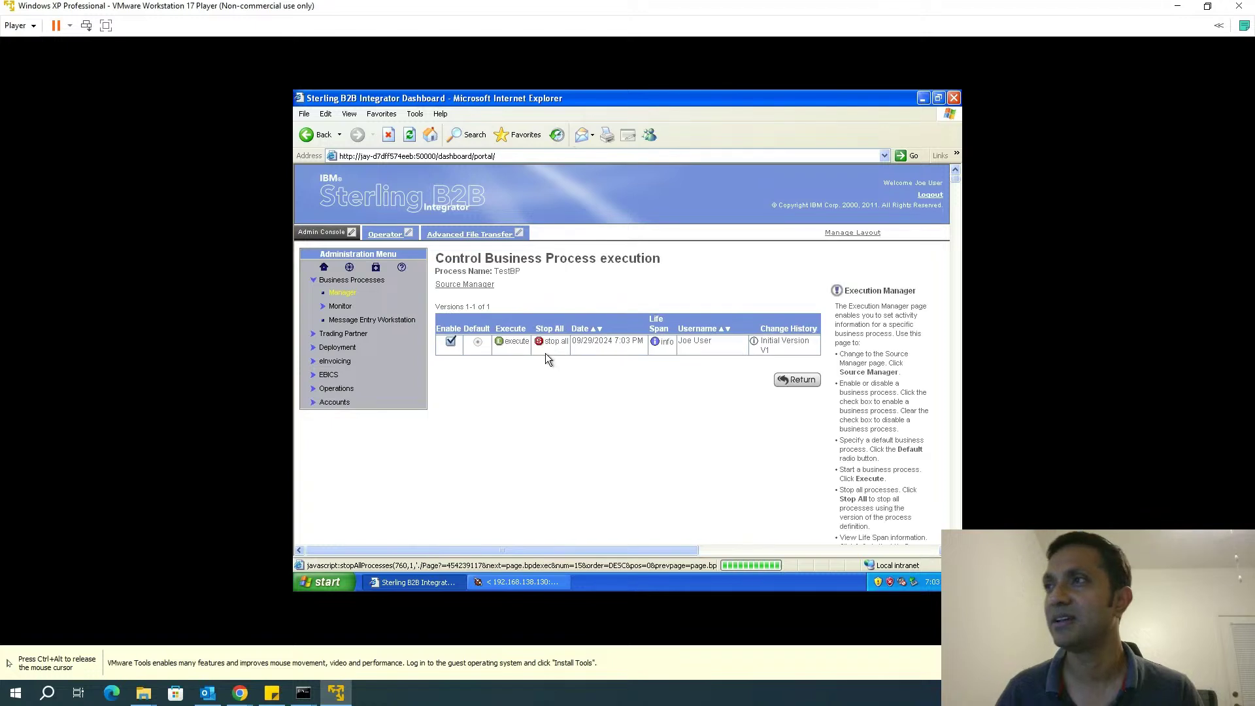
{"action": "left_click", "coordinate": [510, 343]}
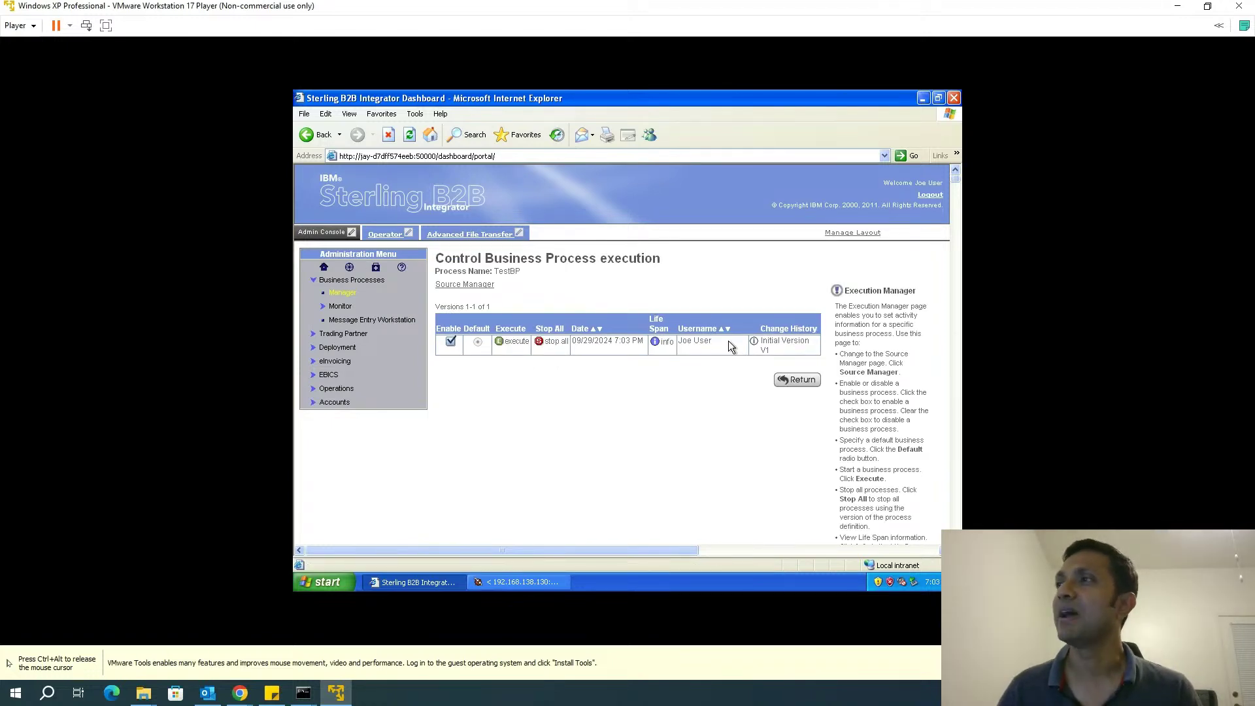
{"action": "left_click", "coordinate": [499, 344]}
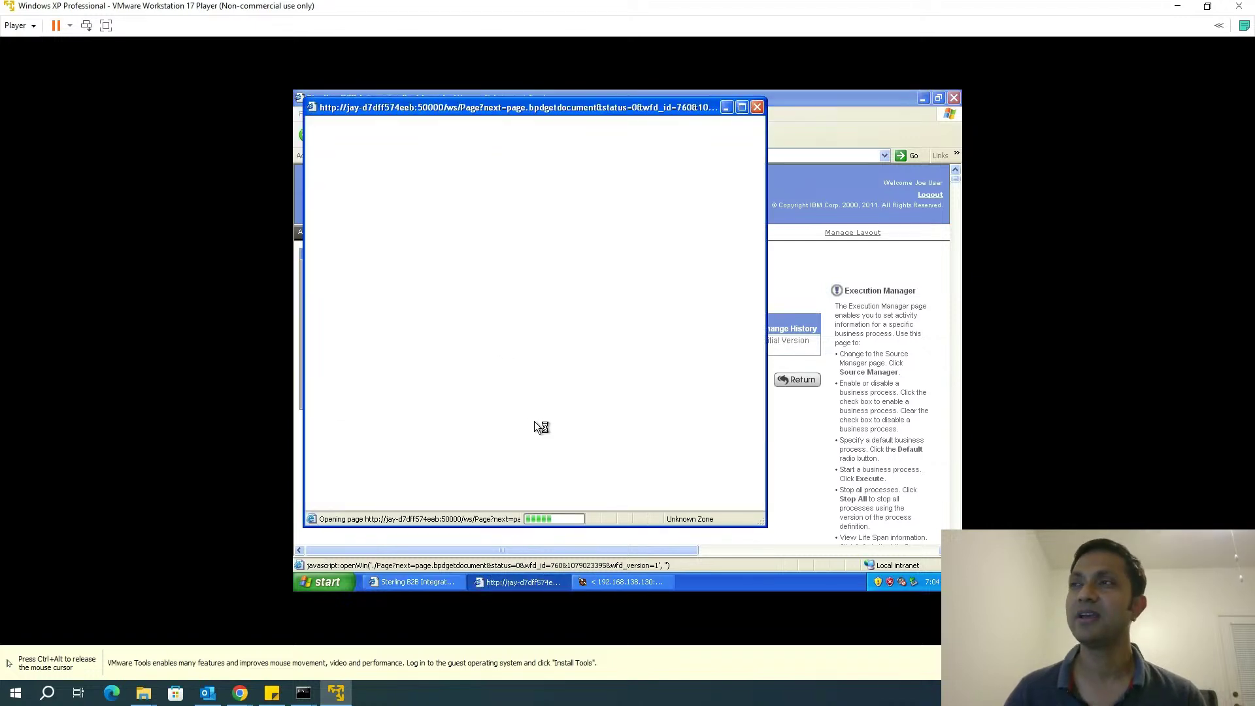
{"action": "left_click", "coordinate": [636, 306]}
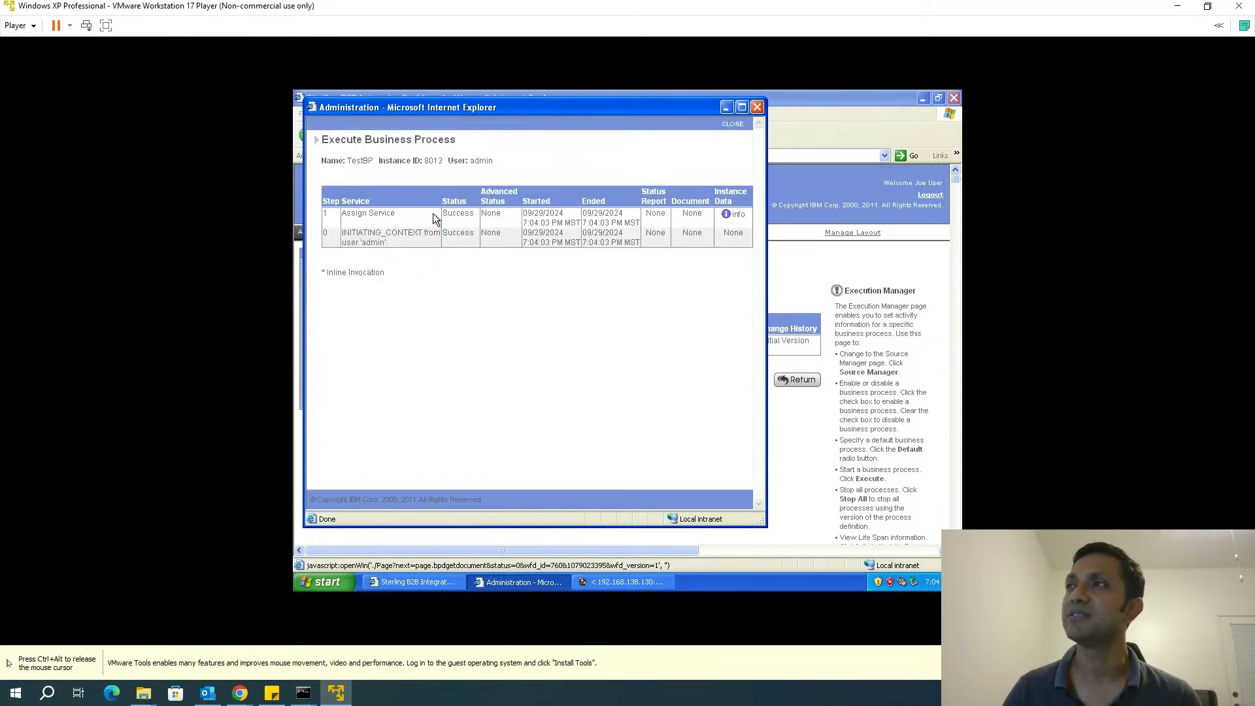
Step: Open the instance data of the Assign Service step and examine the Foo element in the process data
{"action": "left_click", "coordinate": [728, 216]}
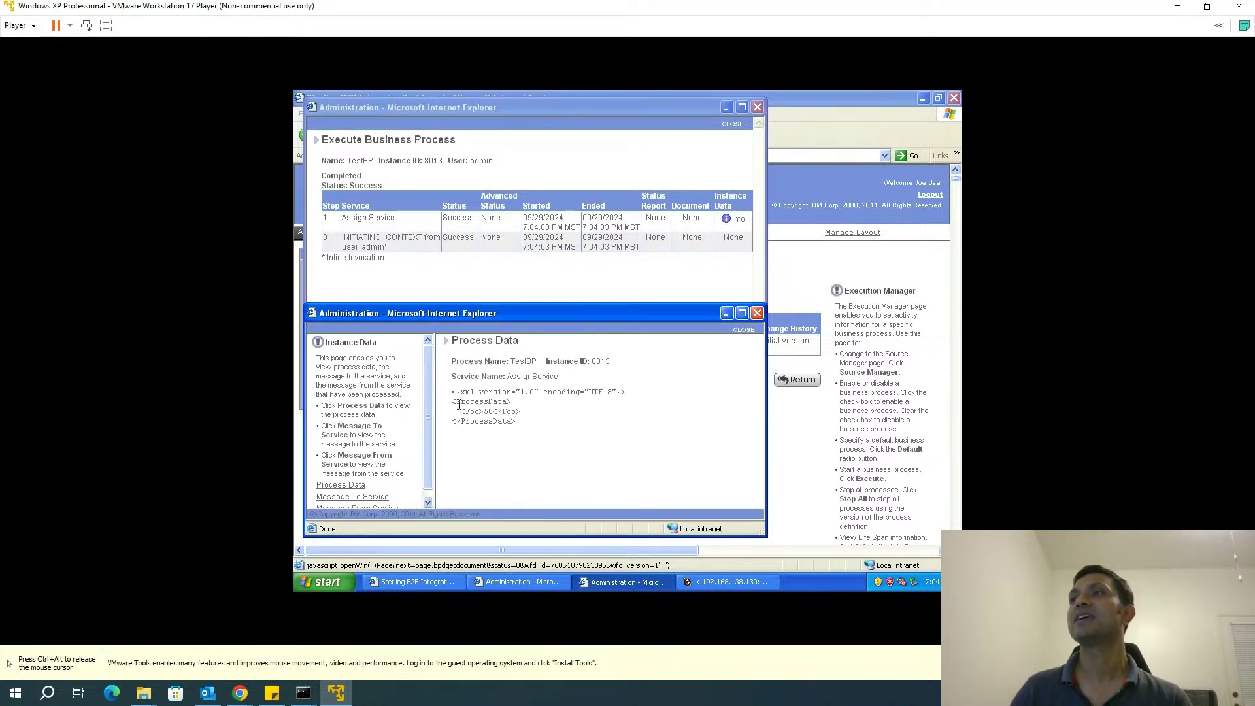
{"action": "left_click_drag", "start_coordinate": [451, 392], "coordinate": [515, 424]}
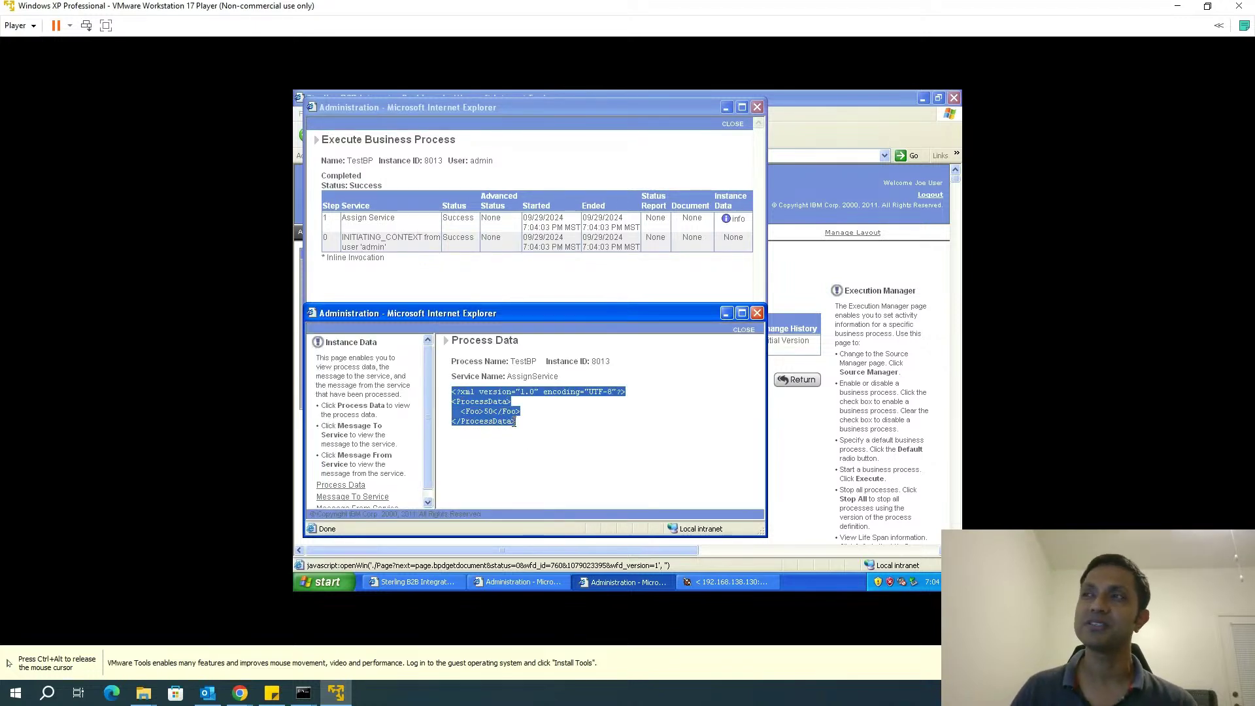
{"action": "left_click", "coordinate": [529, 454]}
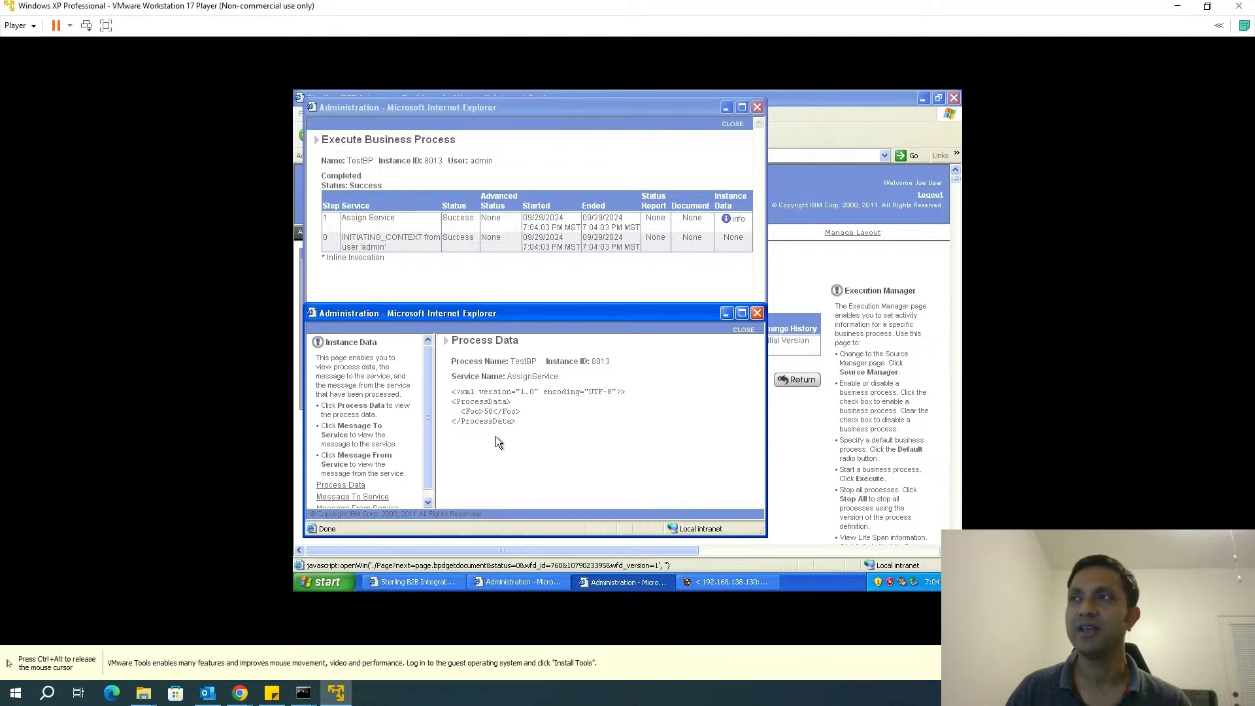
{"action": "left_click_drag", "start_coordinate": [461, 411], "coordinate": [522, 415]}
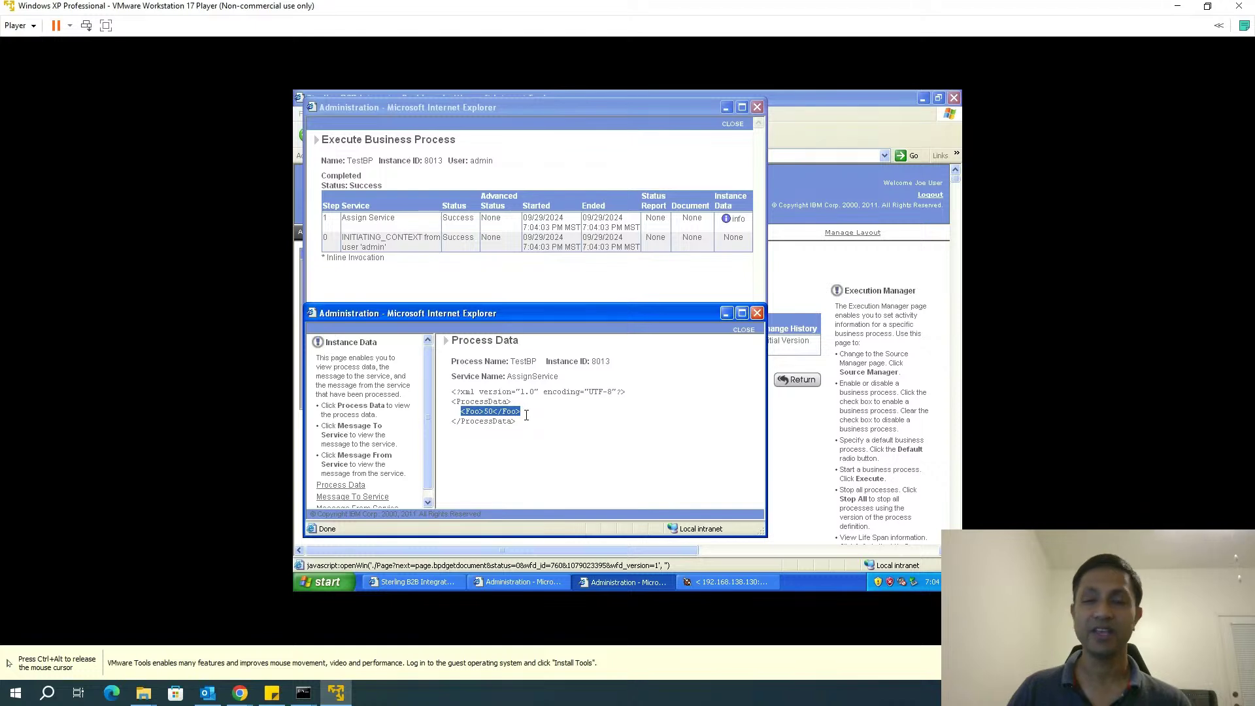
Step: Close the process data and execution windows, and switch to the process modeler to show HelloWorld.bp as a graphical diagram
{"action": "left_click", "coordinate": [756, 315]}
{"action": "left_click", "coordinate": [757, 107]}
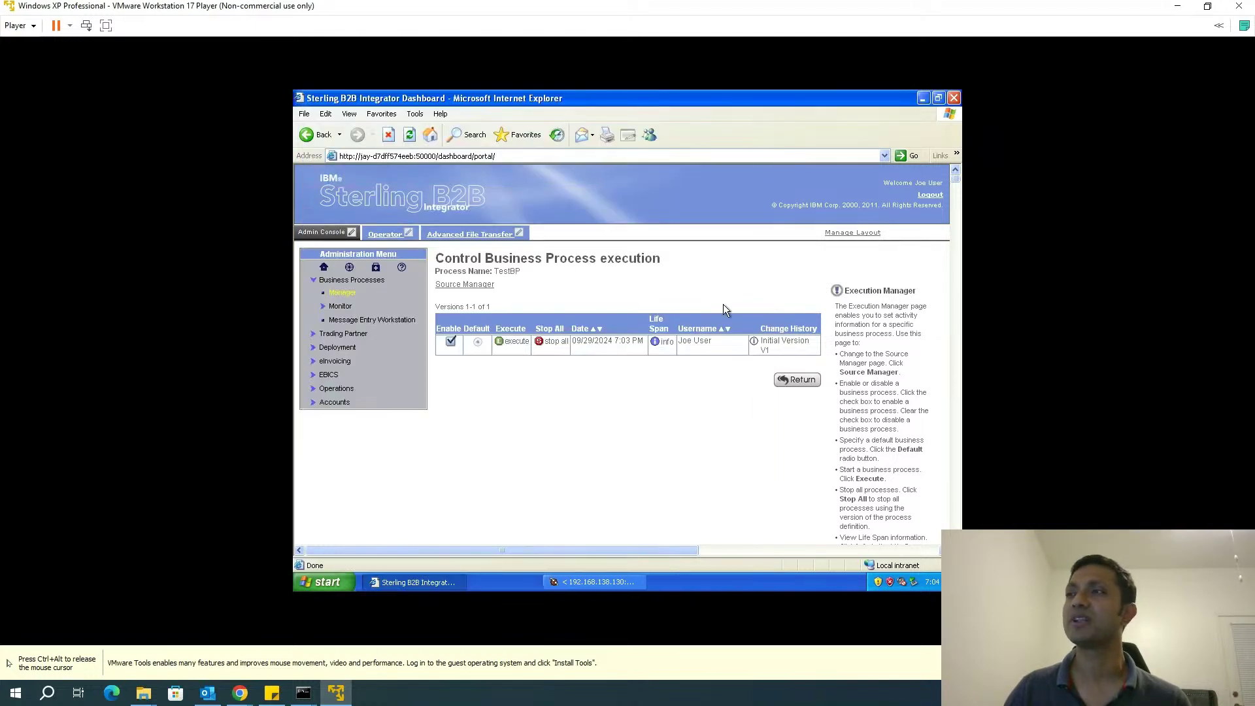
{"action": "left_click", "coordinate": [524, 582]}
{"action": "left_click", "coordinate": [480, 233]}
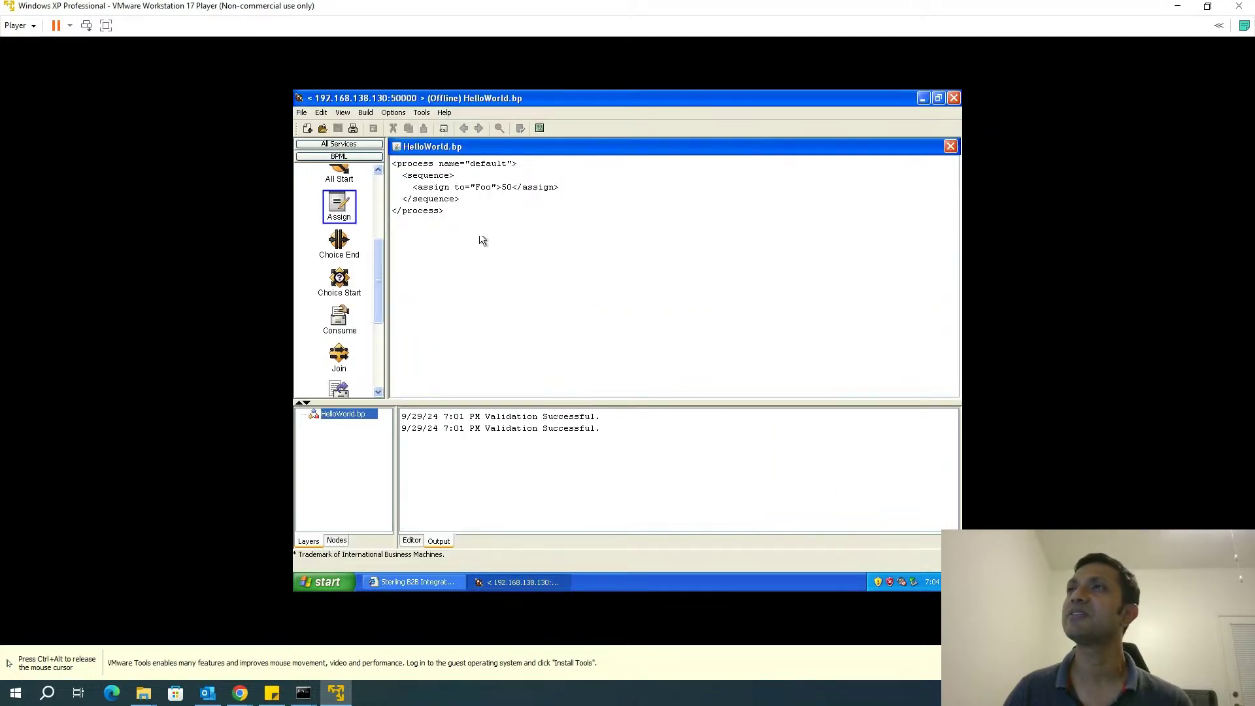
{"action": "left_click", "coordinate": [340, 112]}
{"action": "left_click", "coordinate": [371, 126]}
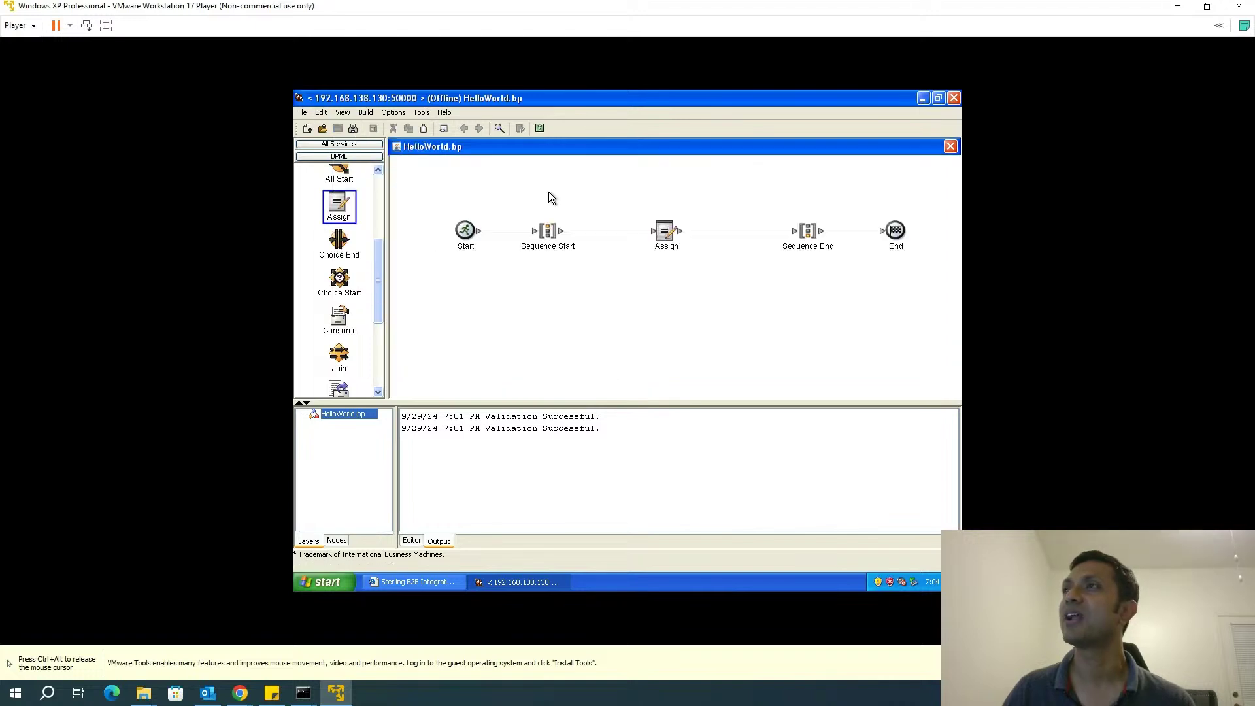
Step: Replace the link between the Assign and Sequence End with a second Assign connected between them
{"action": "left_click", "coordinate": [696, 232]}
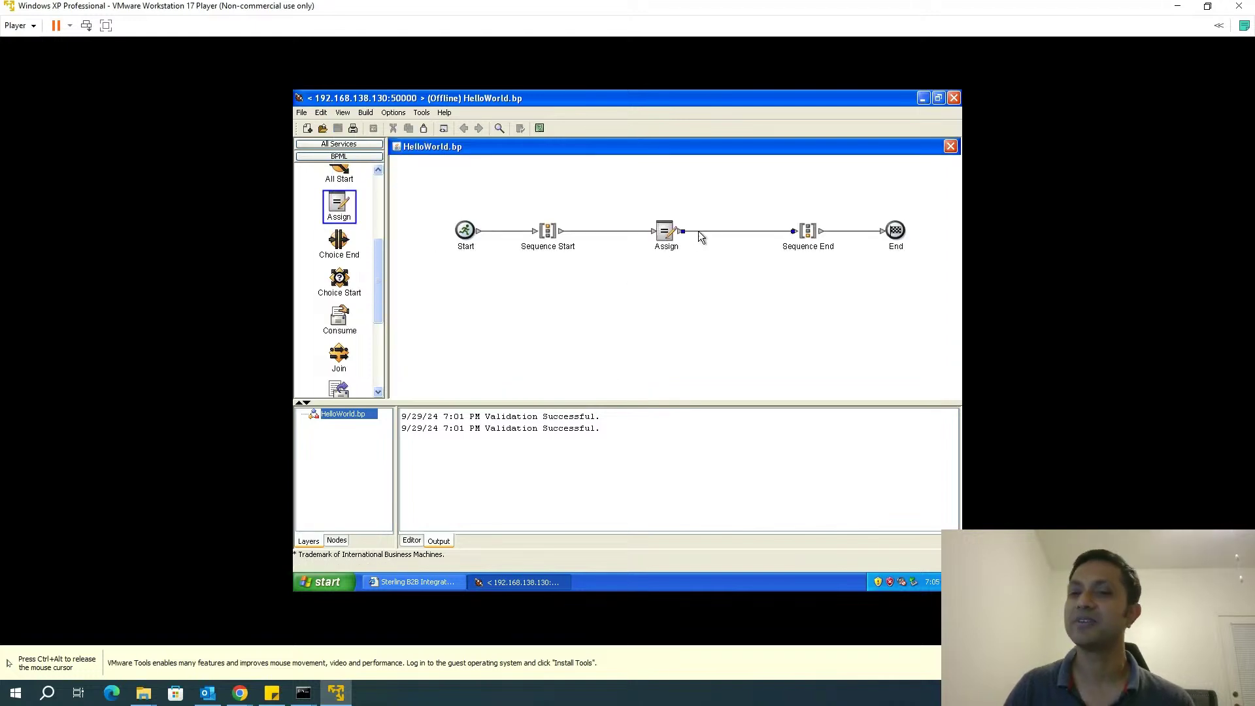
{"action": "left_click", "coordinate": [813, 261]}
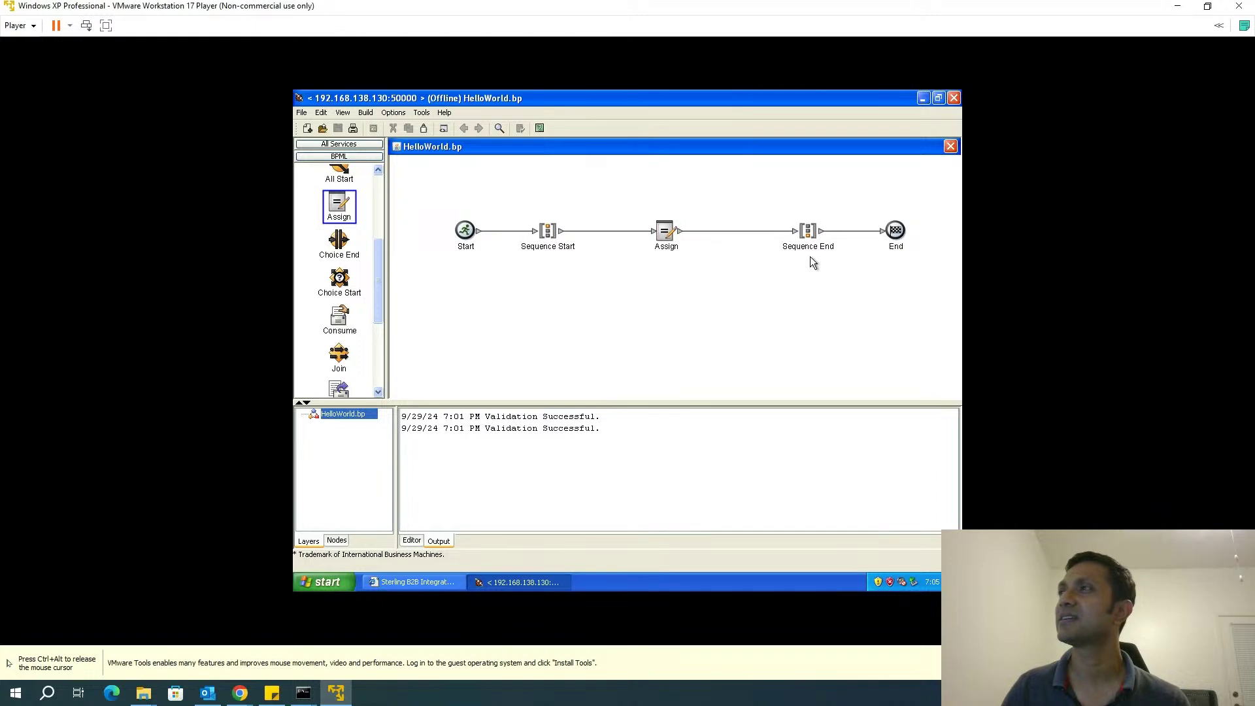
{"action": "key", "text": "Delete"}
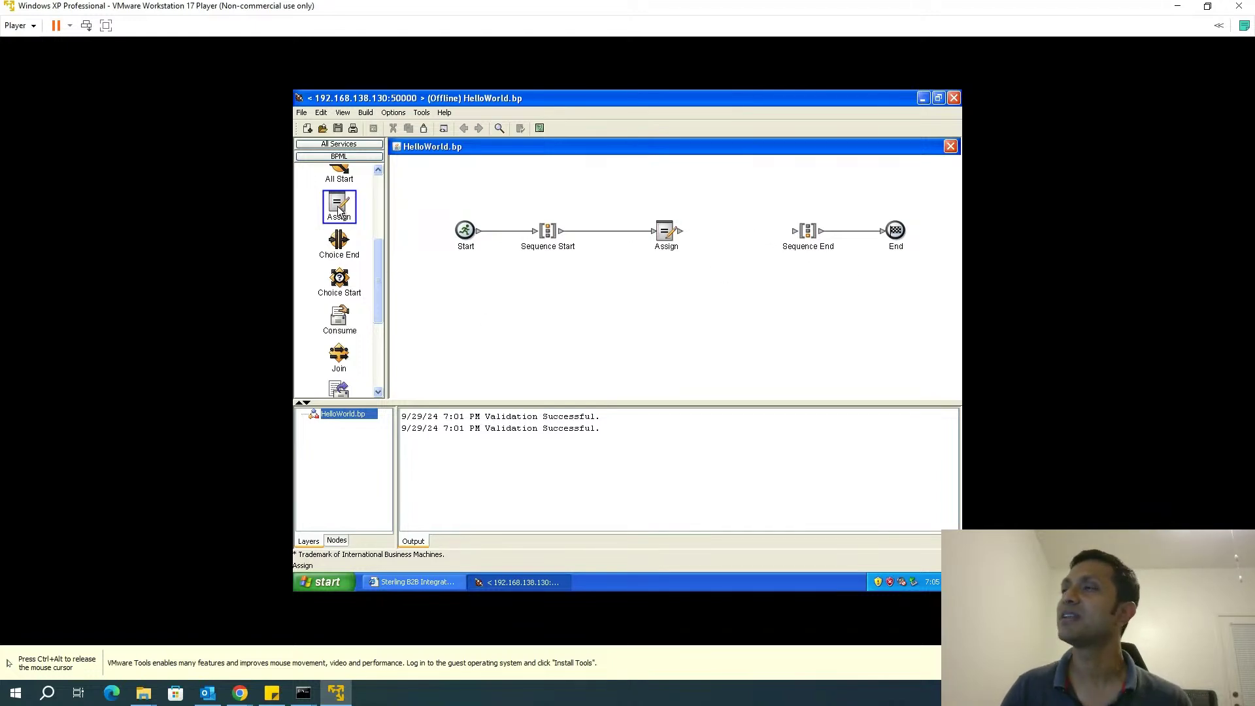
{"action": "left_click_drag", "start_coordinate": [723, 230], "coordinate": [782, 237]}
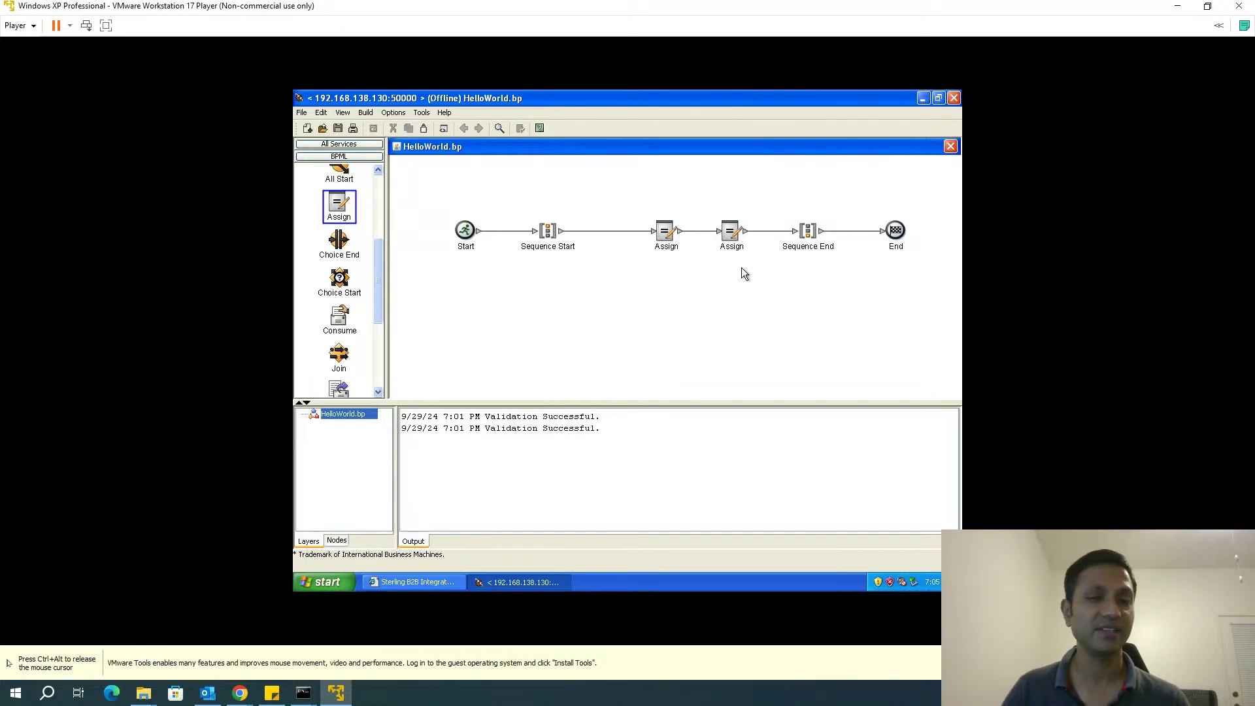
Step: Configure the second Assign with Bar as its "to" target and 100 as its constant
{"action": "left_click", "coordinate": [664, 231]}
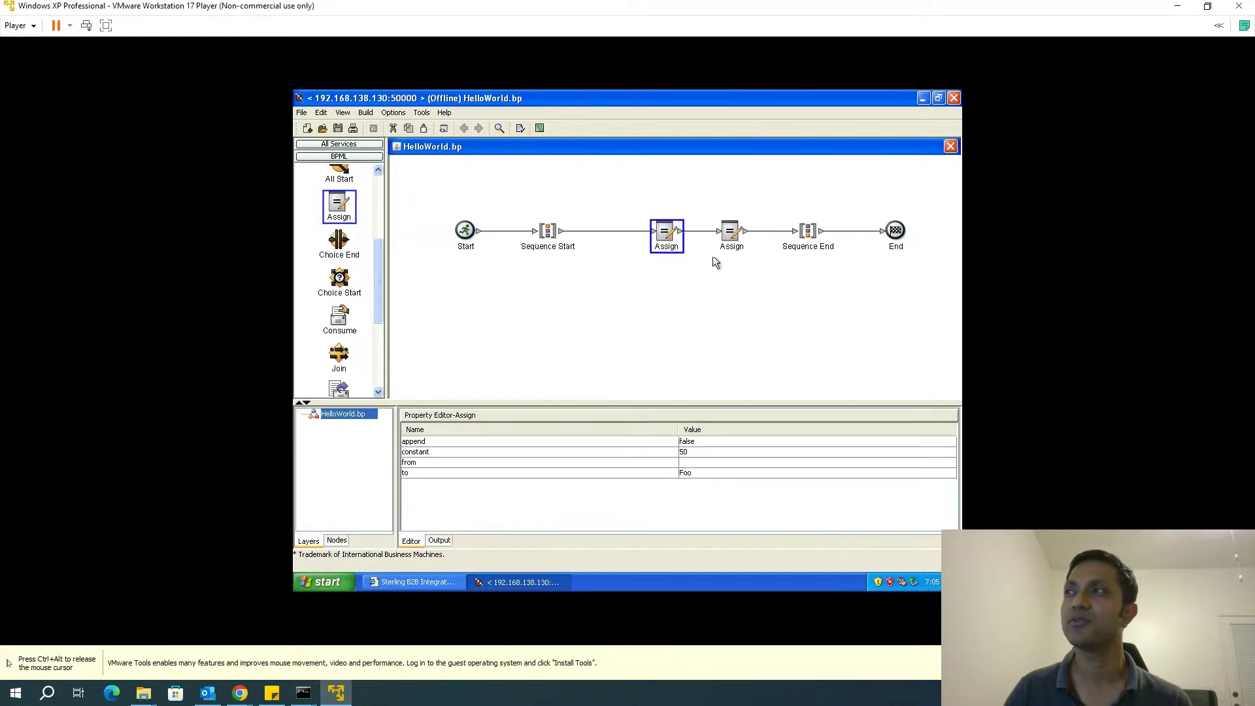
{"action": "left_click", "coordinate": [727, 240]}
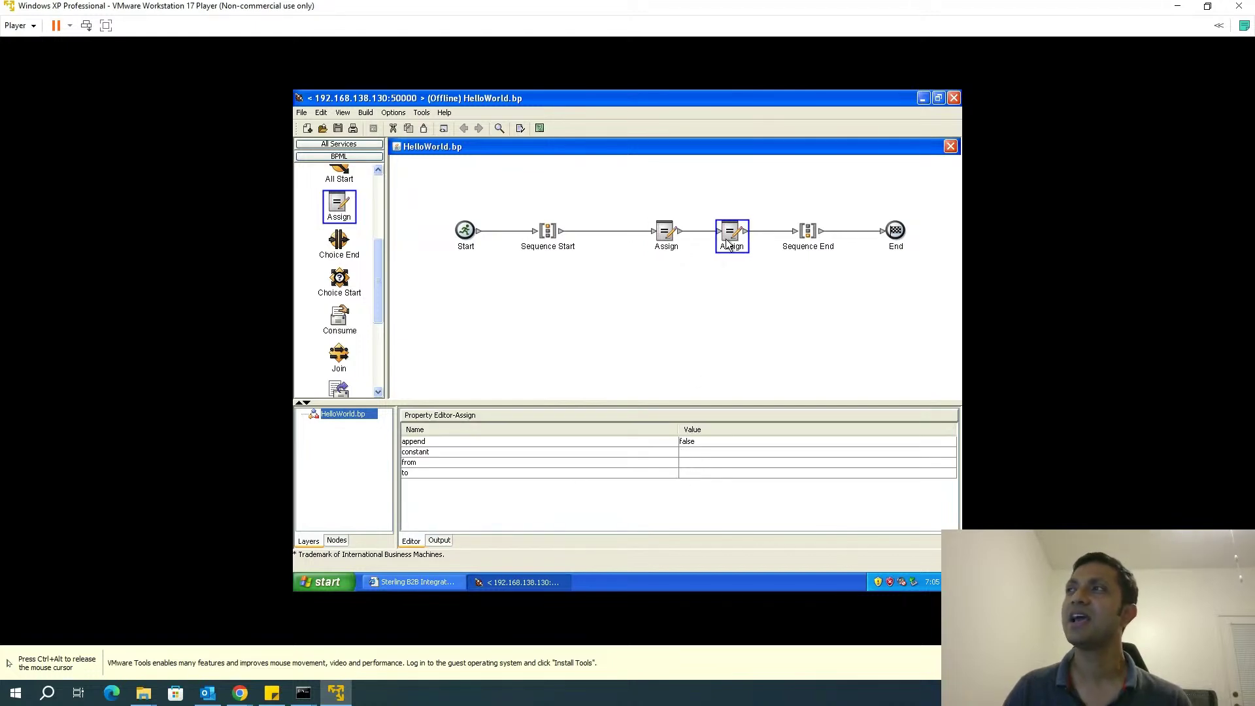
{"action": "left_click", "coordinate": [698, 473]}
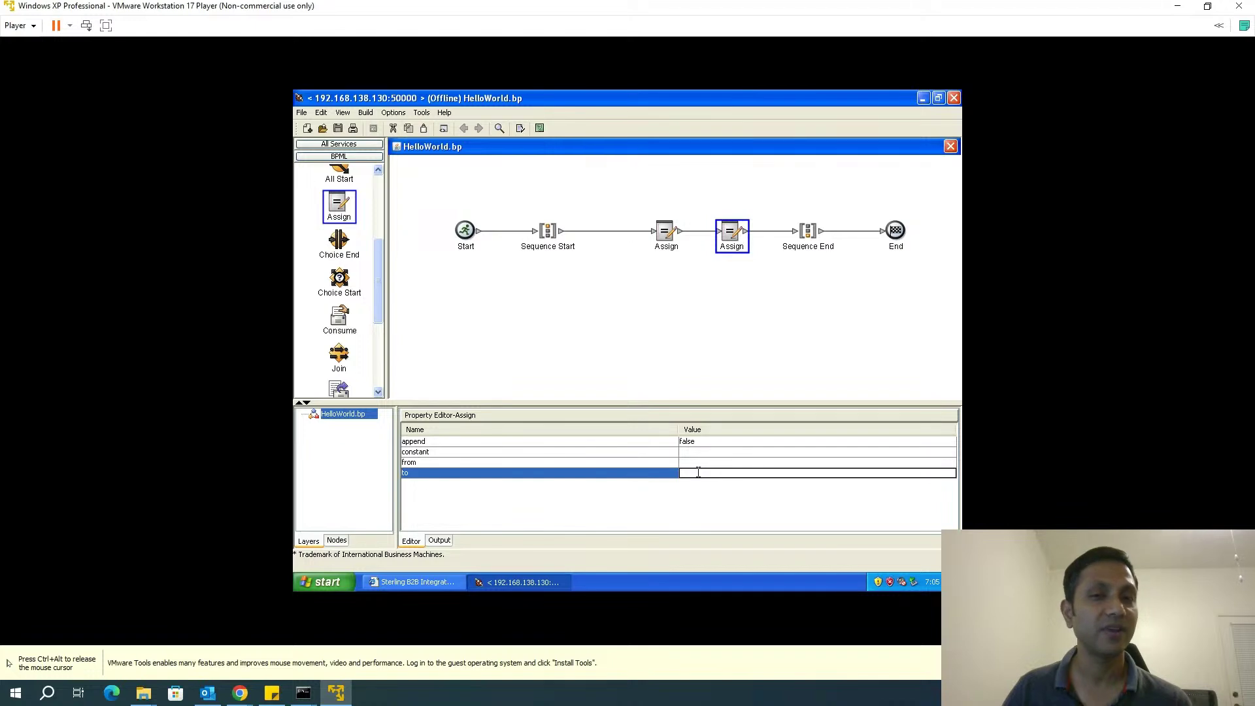
{"action": "type", "text": "Bar"}
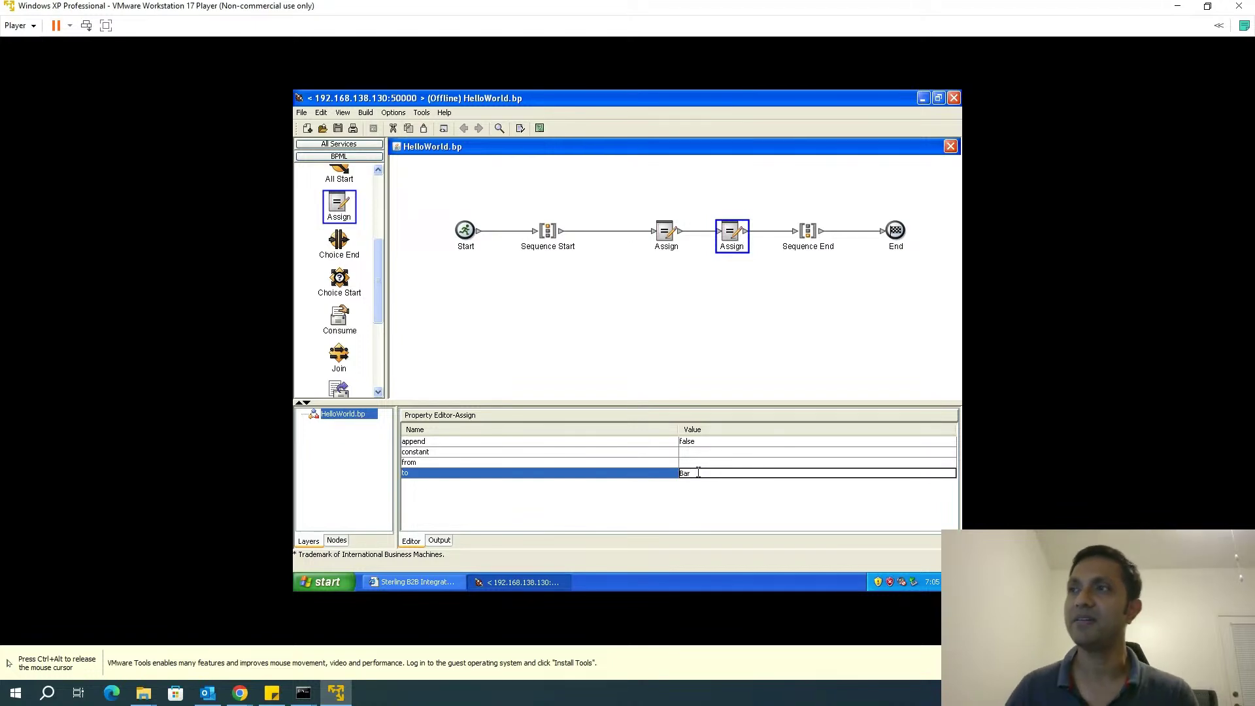
{"action": "left_click", "coordinate": [698, 452]}
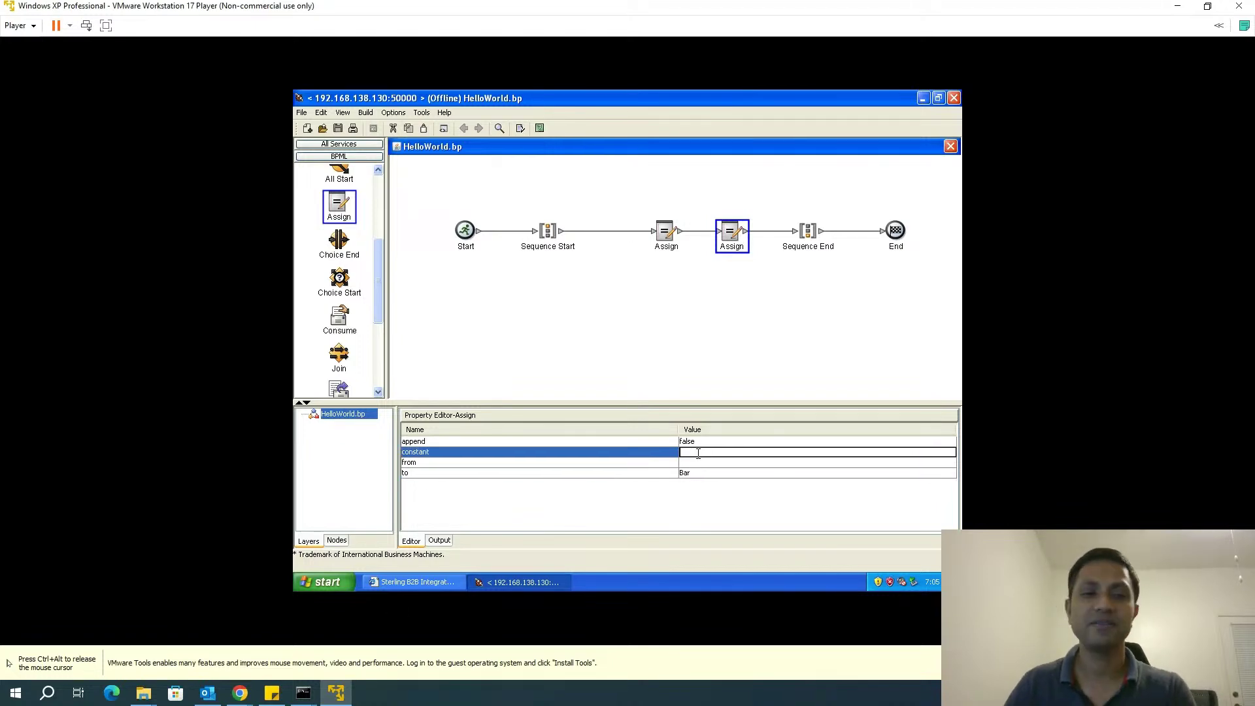
{"action": "type", "text": "100"}
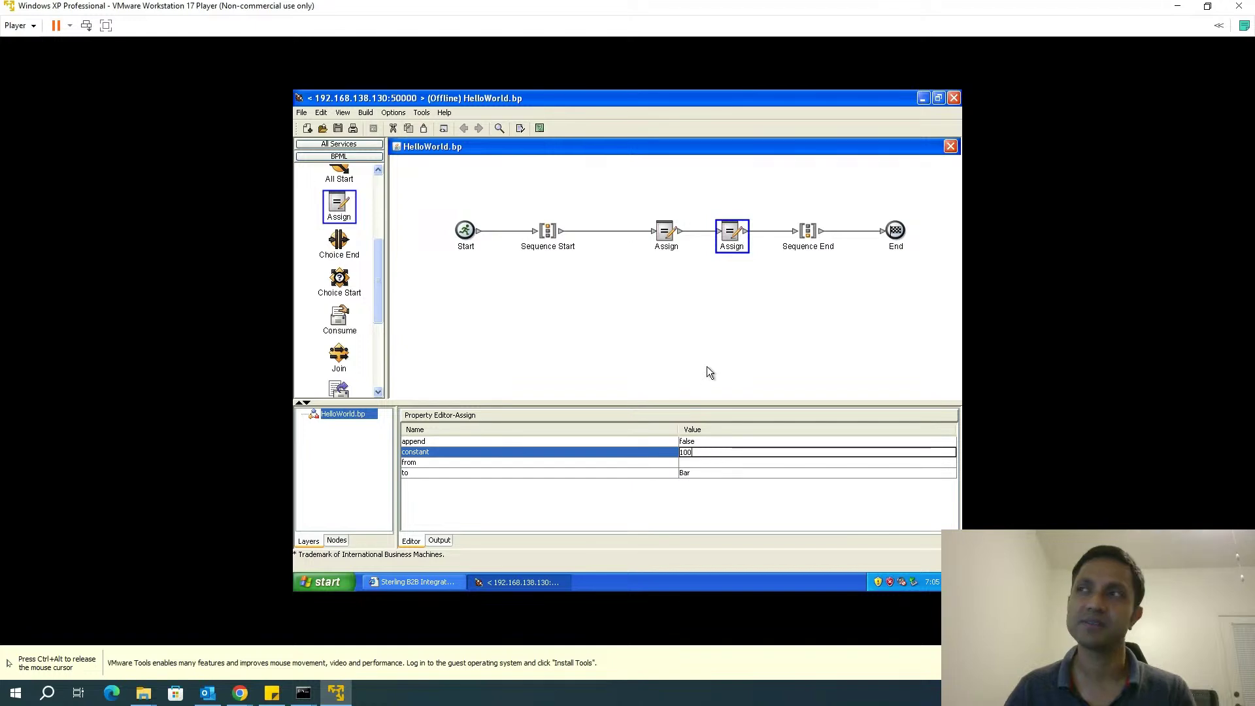
{"action": "left_click", "coordinate": [715, 345]}
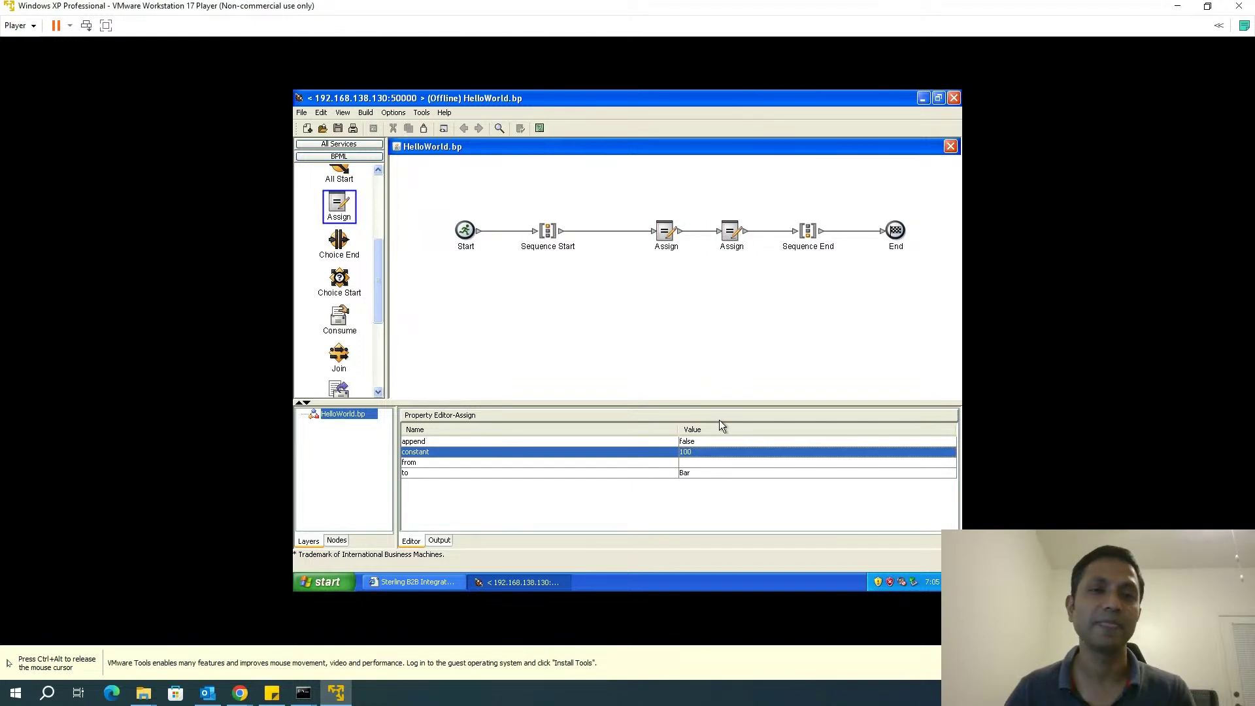
Step: Save HelloWorld.bp, show its BPML source and copy the entire definition
{"action": "left_click", "coordinate": [343, 113]}
{"action": "mouse_move", "coordinate": [301, 112]}
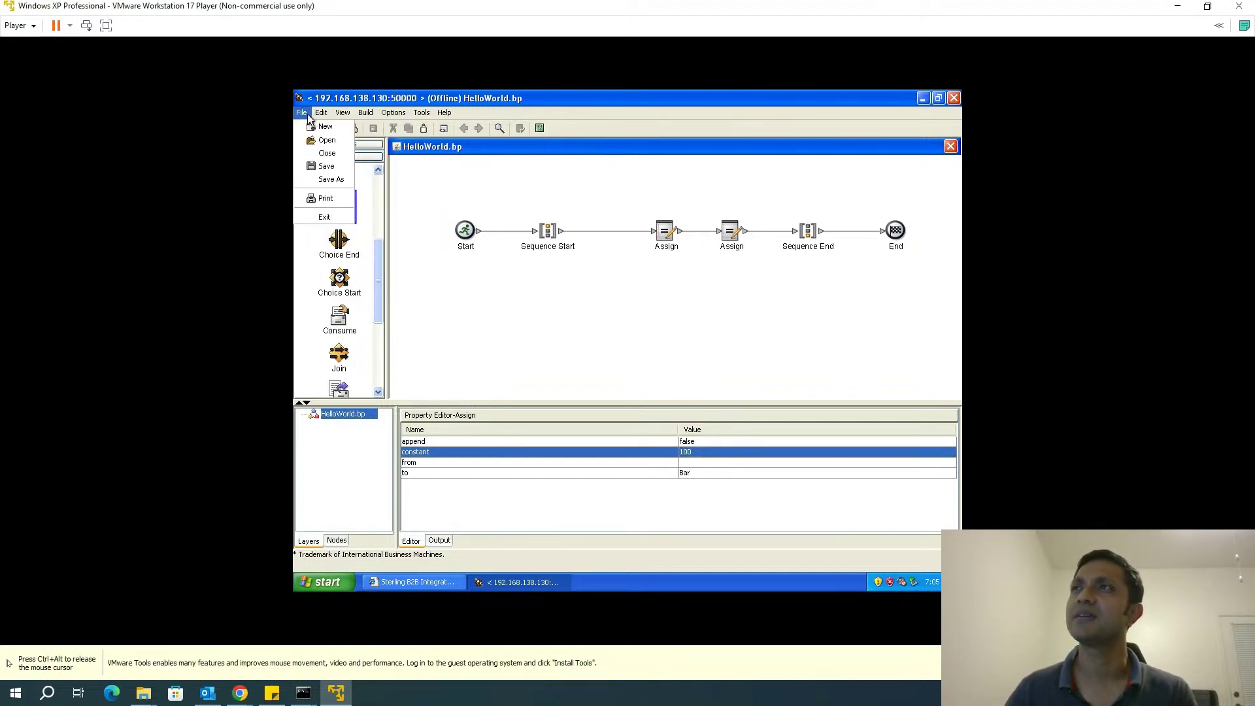
{"action": "left_click", "coordinate": [320, 166]}
{"action": "left_click", "coordinate": [578, 338]}
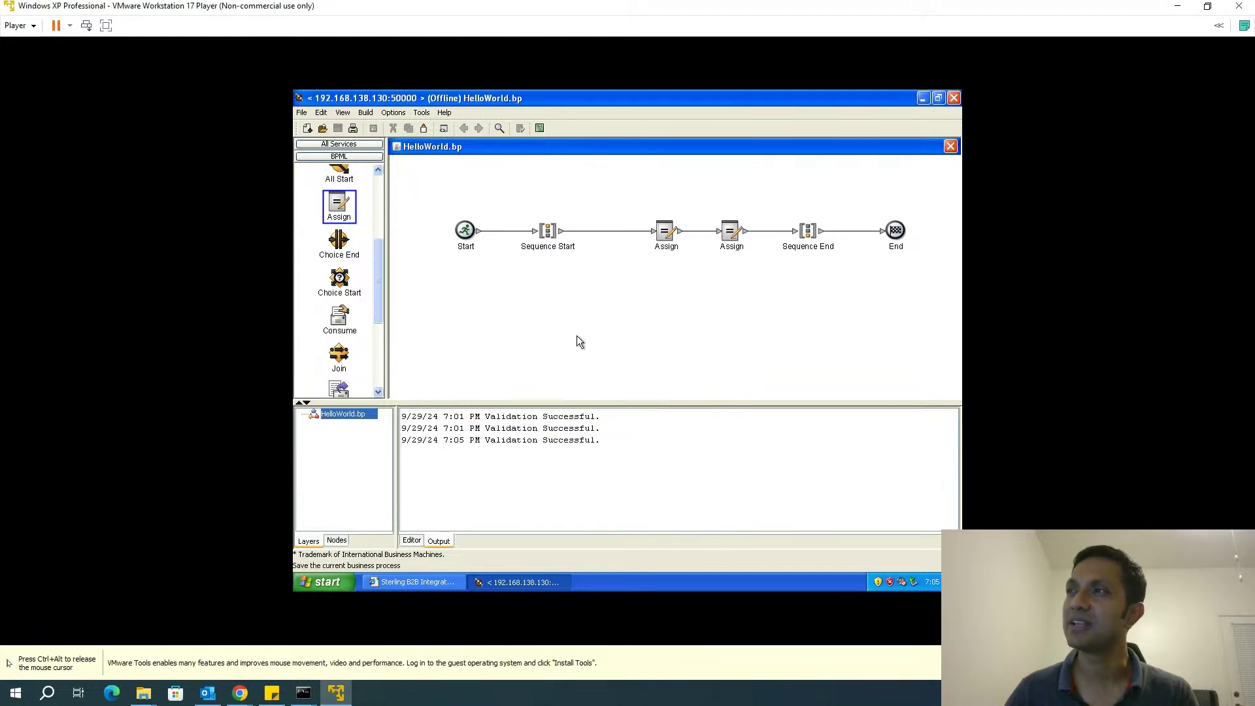
{"action": "left_click", "coordinate": [345, 112]}
{"action": "left_click", "coordinate": [352, 129]}
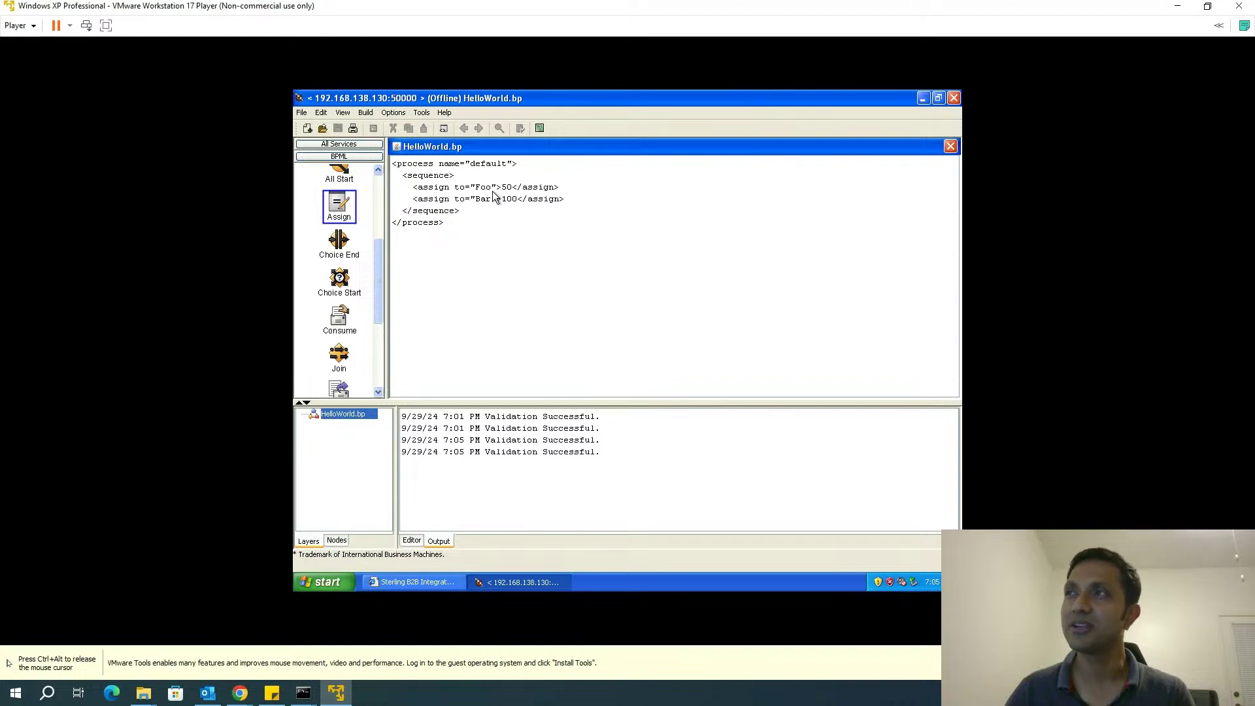
{"action": "key", "text": "ctrl+a"}
{"action": "key", "text": "ctrl+c"}
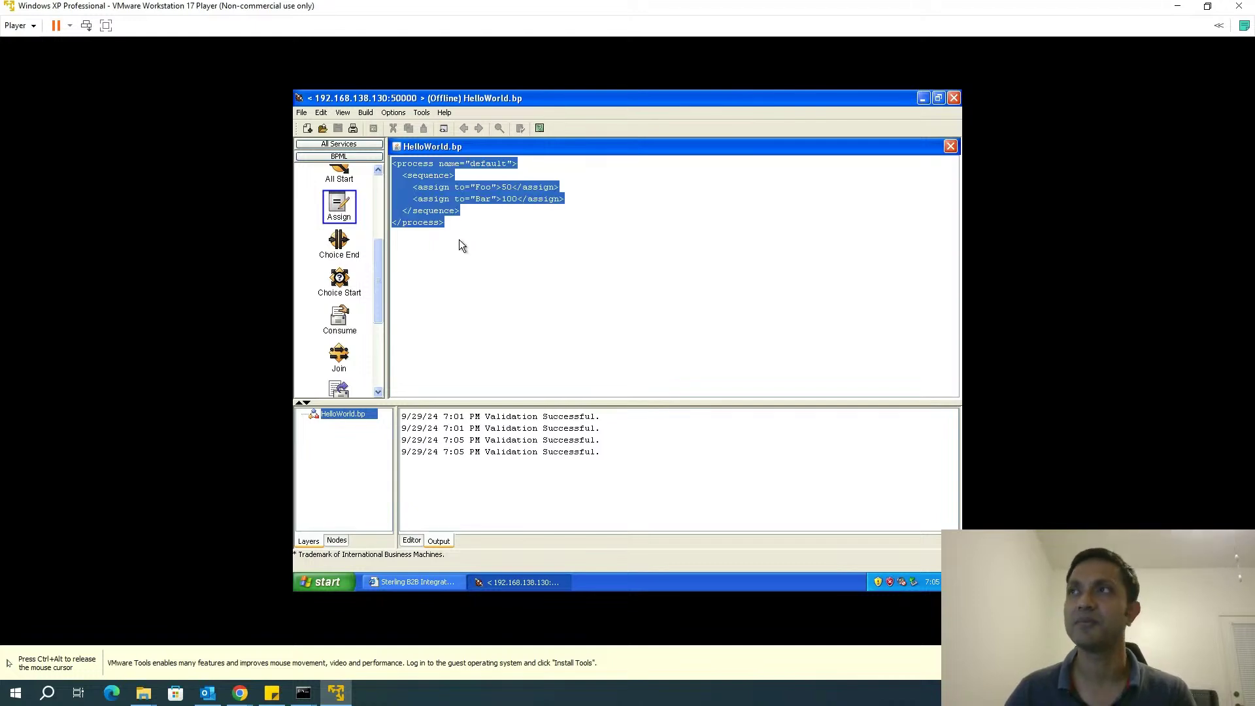
Step: Switch to the Sterling B2B Integrator dashboard, open TestBP's source manager and try to check in an updated definition
{"action": "left_click", "coordinate": [413, 581]}
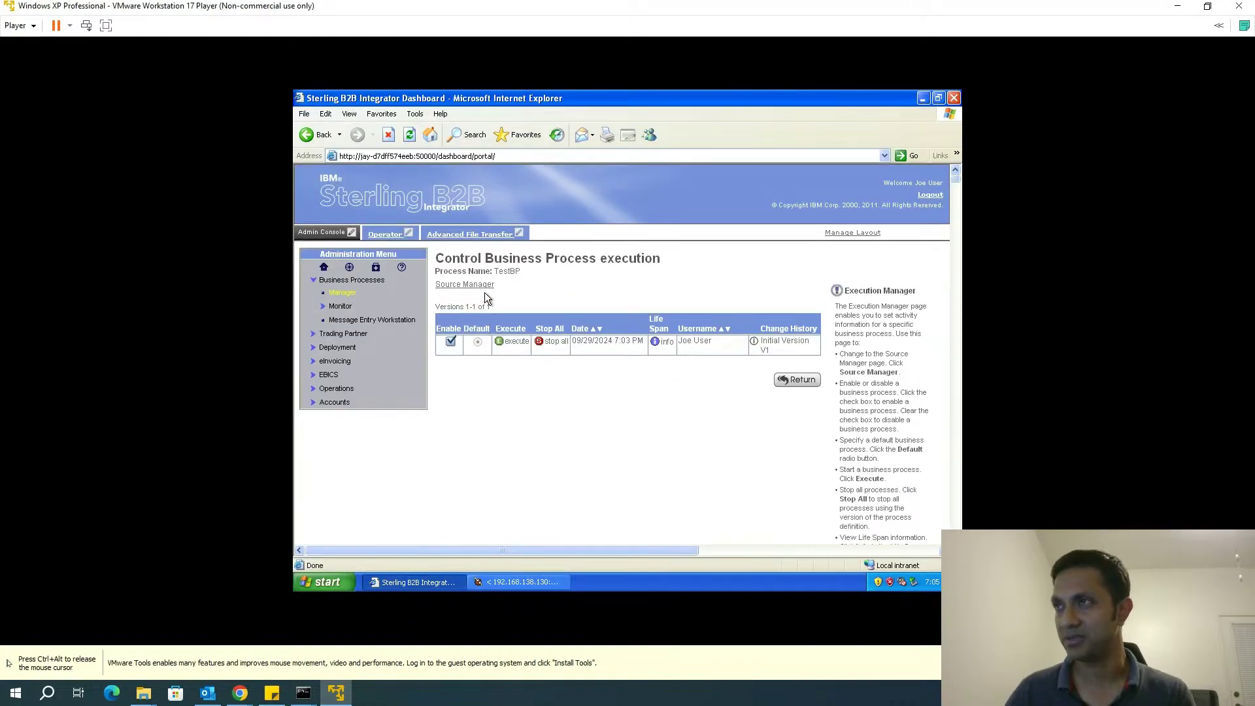
{"action": "left_click", "coordinate": [787, 381]}
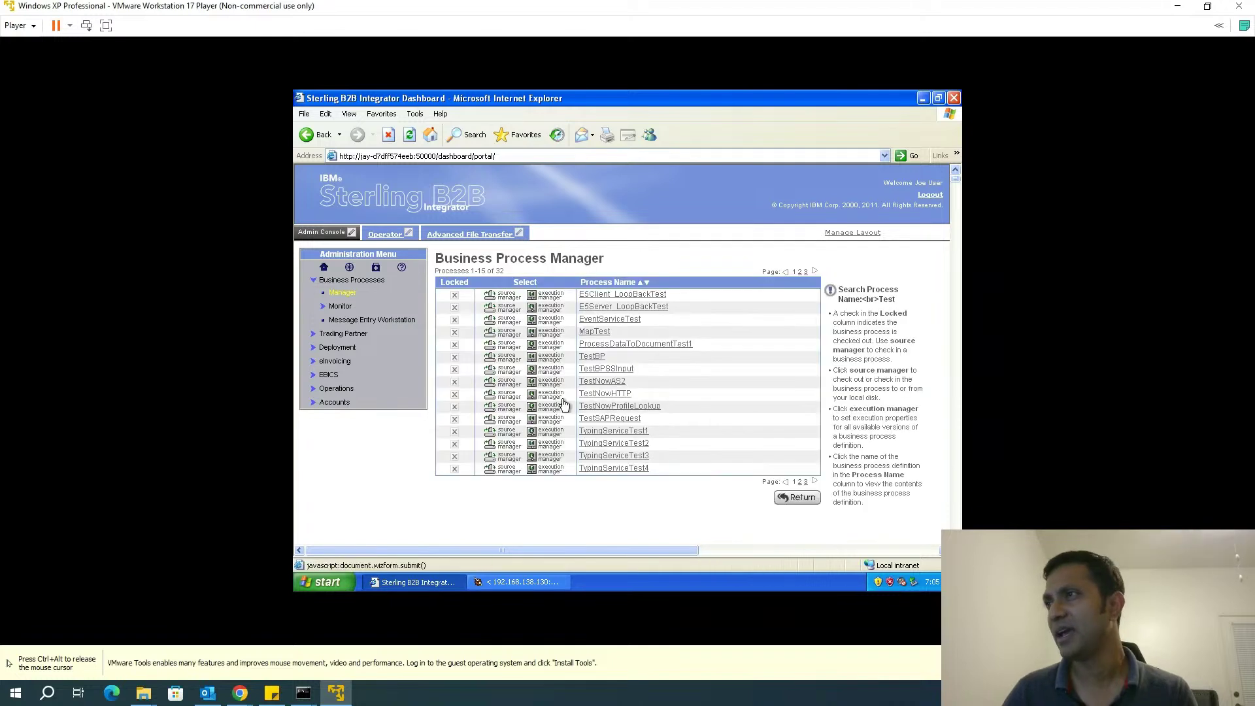
{"action": "left_click", "coordinate": [509, 360]}
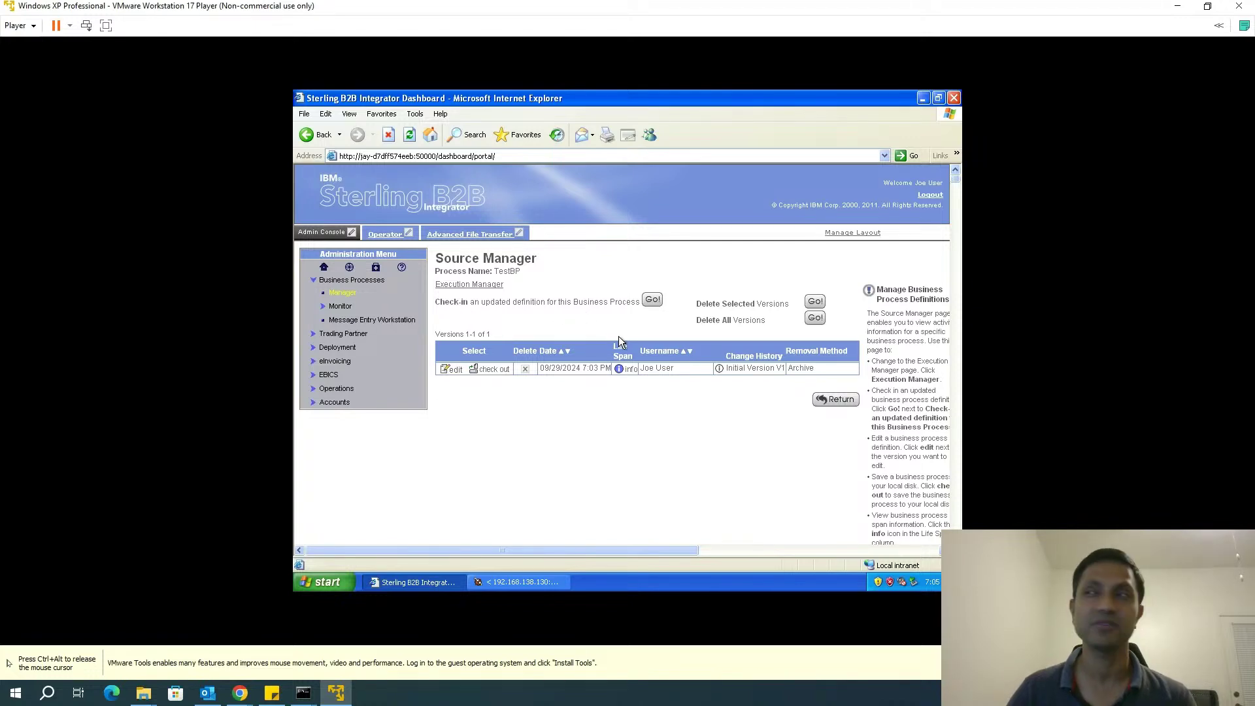
{"action": "left_click", "coordinate": [654, 301]}
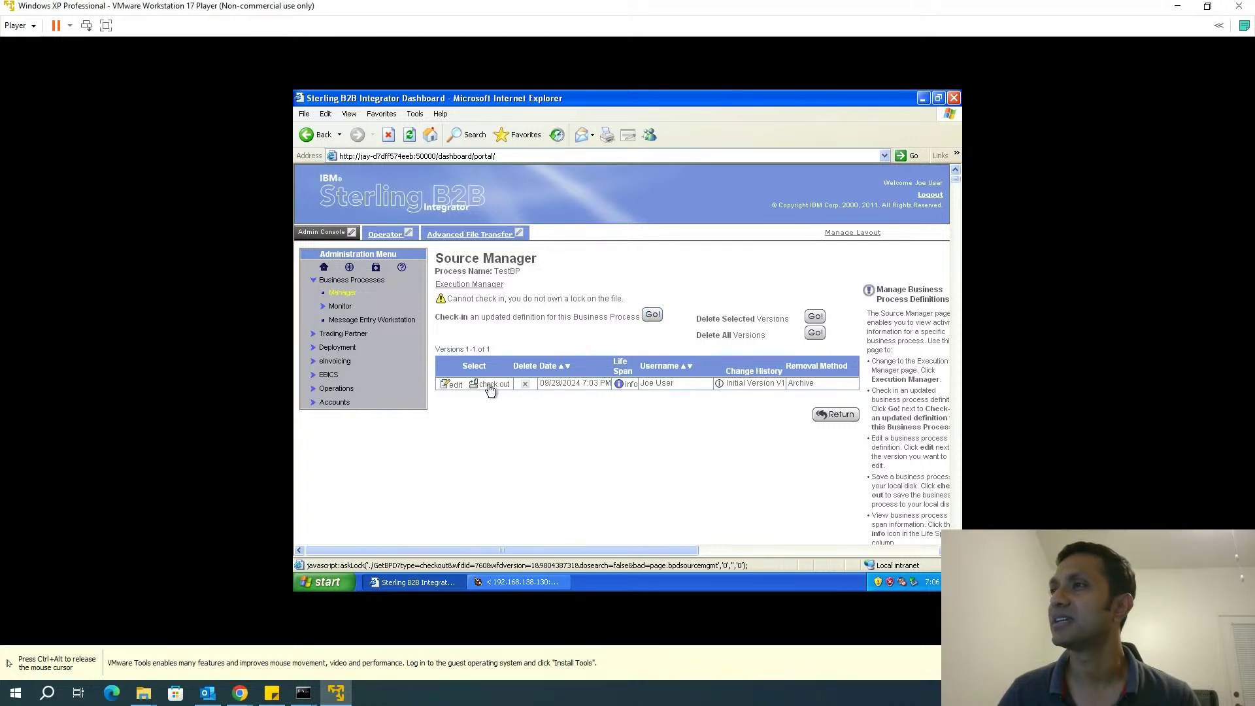
Step: Edit TestBP's initial version, describing it as "Assign 100 to Bar - V2" and replacing its BPML with the copied definition
{"action": "left_click", "coordinate": [450, 387]}
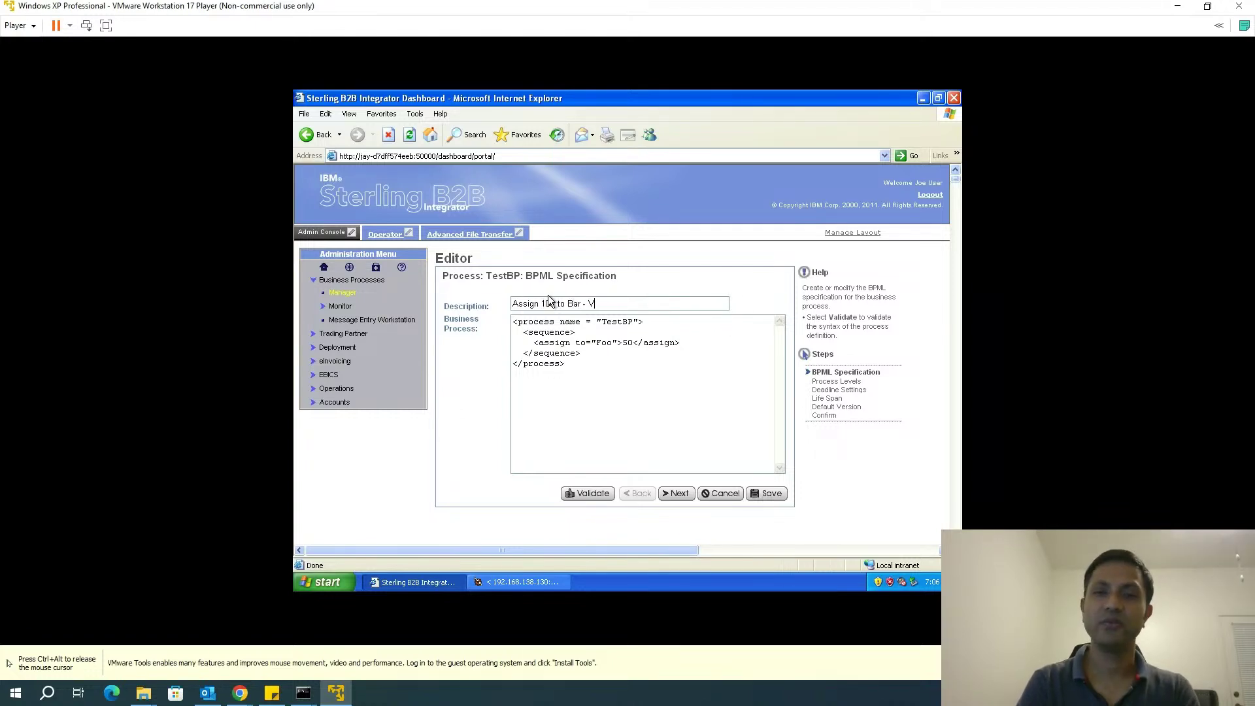
{"action": "type", "text": "- V2"}
{"action": "key", "text": "ctrl+a"}
{"action": "key", "text": "Delete"}
{"action": "key", "text": "ctrl+v"}
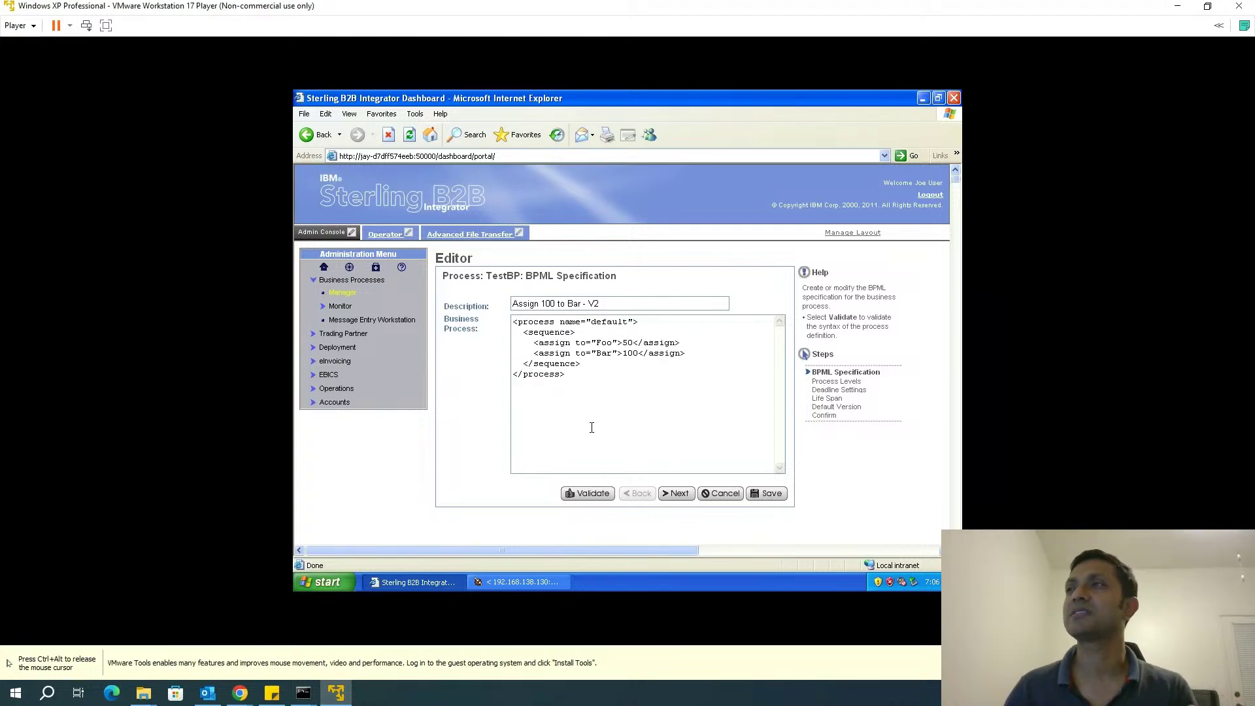
Step: Validate the edited TestBP definition and finish its update, keeping Initial Version V1 as the default version, and return to the source manager
{"action": "left_click", "coordinate": [591, 500]}
{"action": "left_click", "coordinate": [602, 374]}
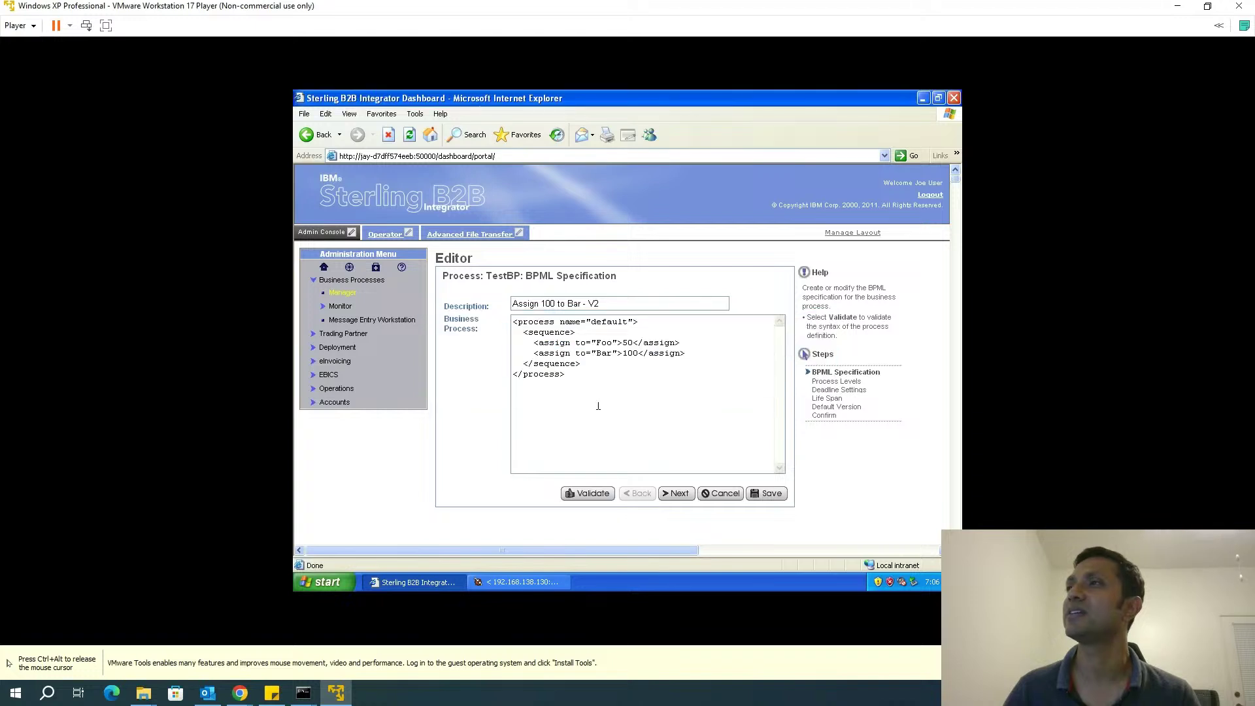
{"action": "left_click", "coordinate": [678, 509]}
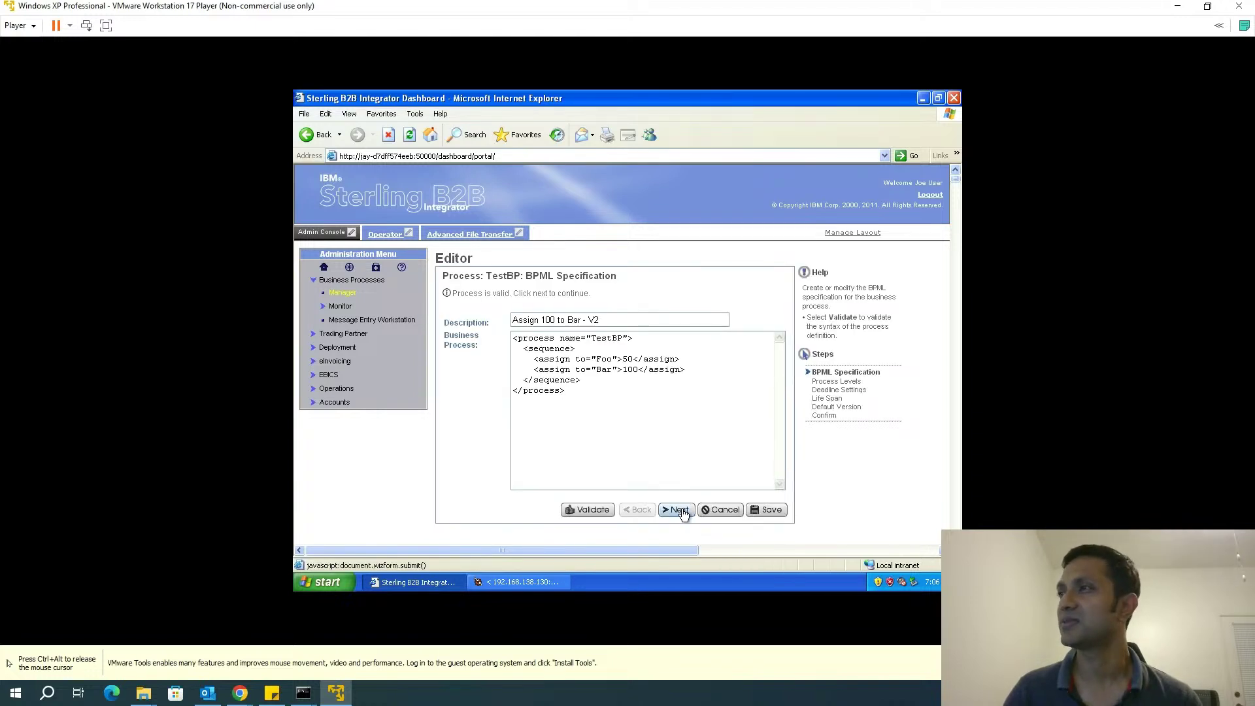
{"action": "scroll", "coordinate": [682, 516], "scroll_direction": "down", "scroll_amount": 5}
{"action": "scroll", "coordinate": [683, 518], "scroll_direction": "down", "scroll_amount": 2}
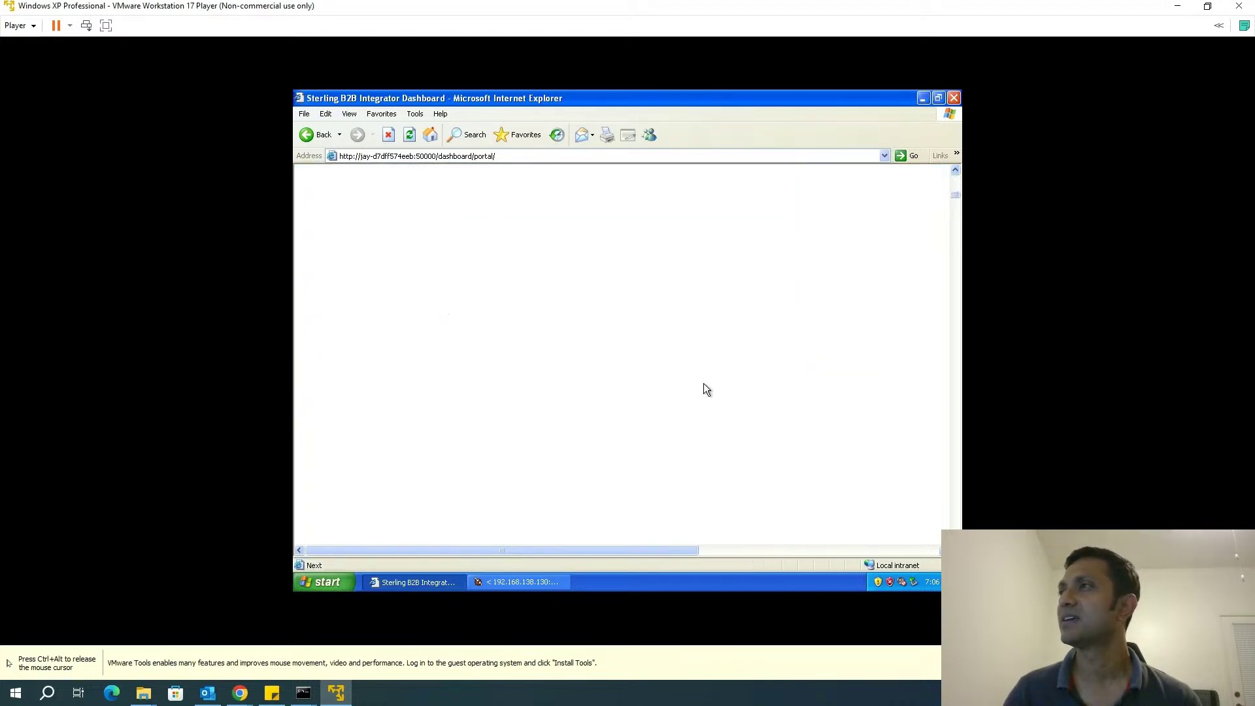
{"action": "left_click", "coordinate": [775, 415]}
{"action": "scroll", "coordinate": [677, 394], "scroll_direction": "down", "scroll_amount": 4}
{"action": "scroll", "coordinate": [798, 452], "scroll_direction": "up", "scroll_amount": 6}
{"action": "scroll", "coordinate": [798, 452], "scroll_direction": "down", "scroll_amount": 8}
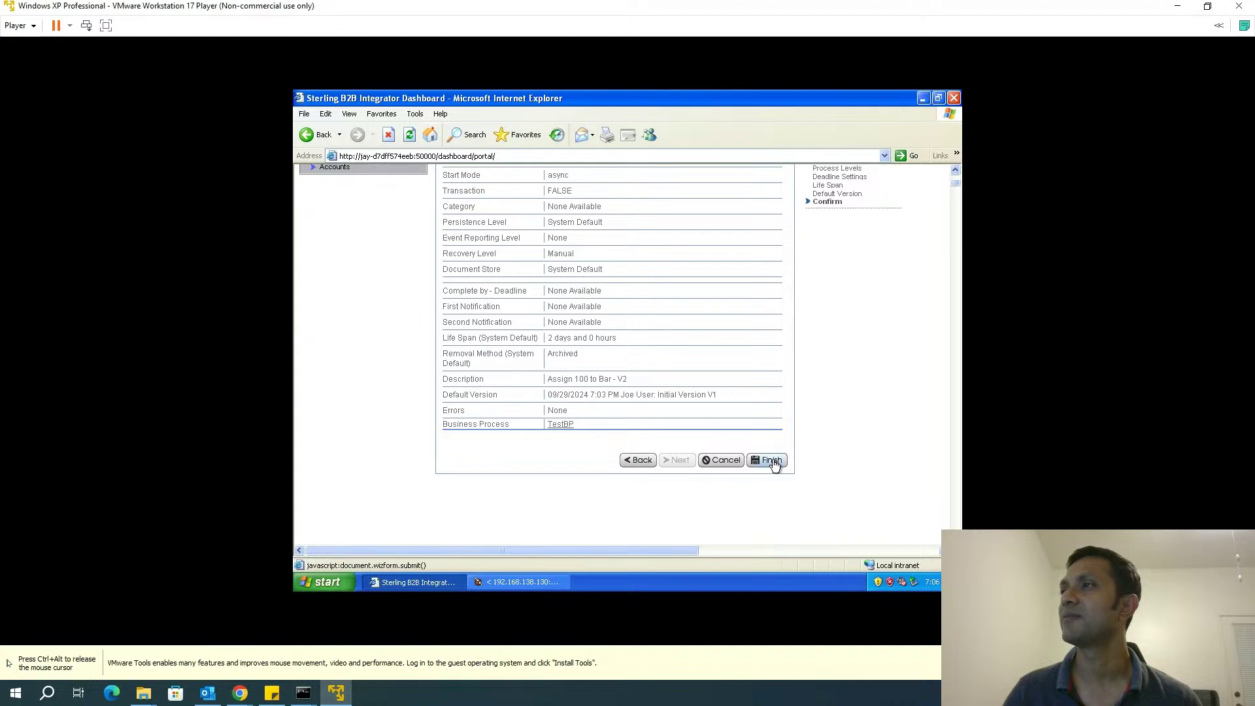
{"action": "left_click", "coordinate": [772, 460]}
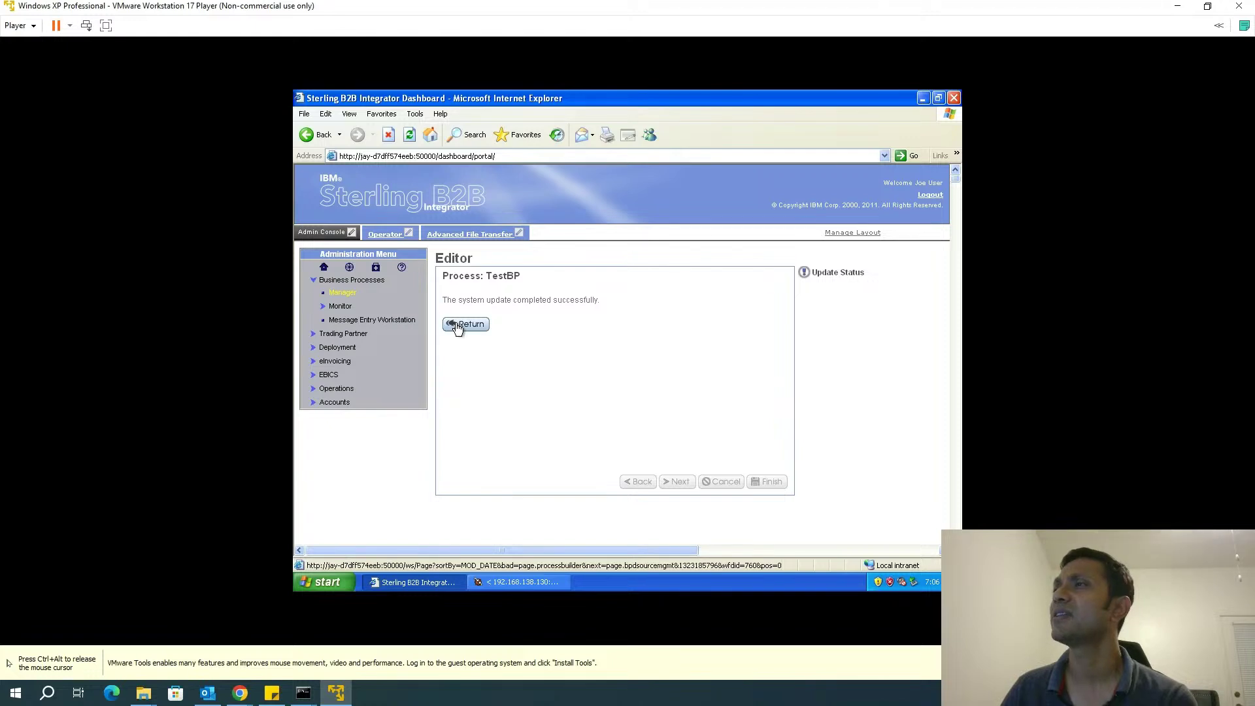
{"action": "left_click", "coordinate": [458, 324]}
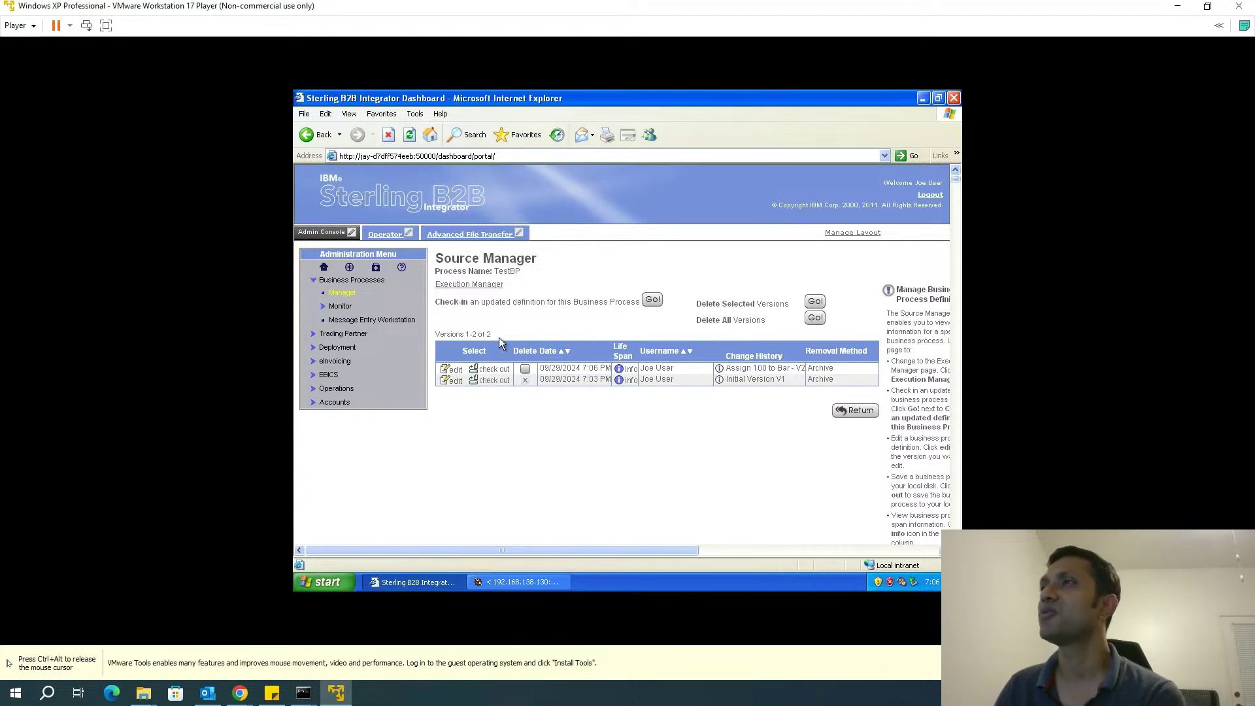
Step: In TestBP's execution manager, make "Assign 100 to Bar - V2" the default version and execute it without an input file
{"action": "left_click", "coordinate": [478, 286]}
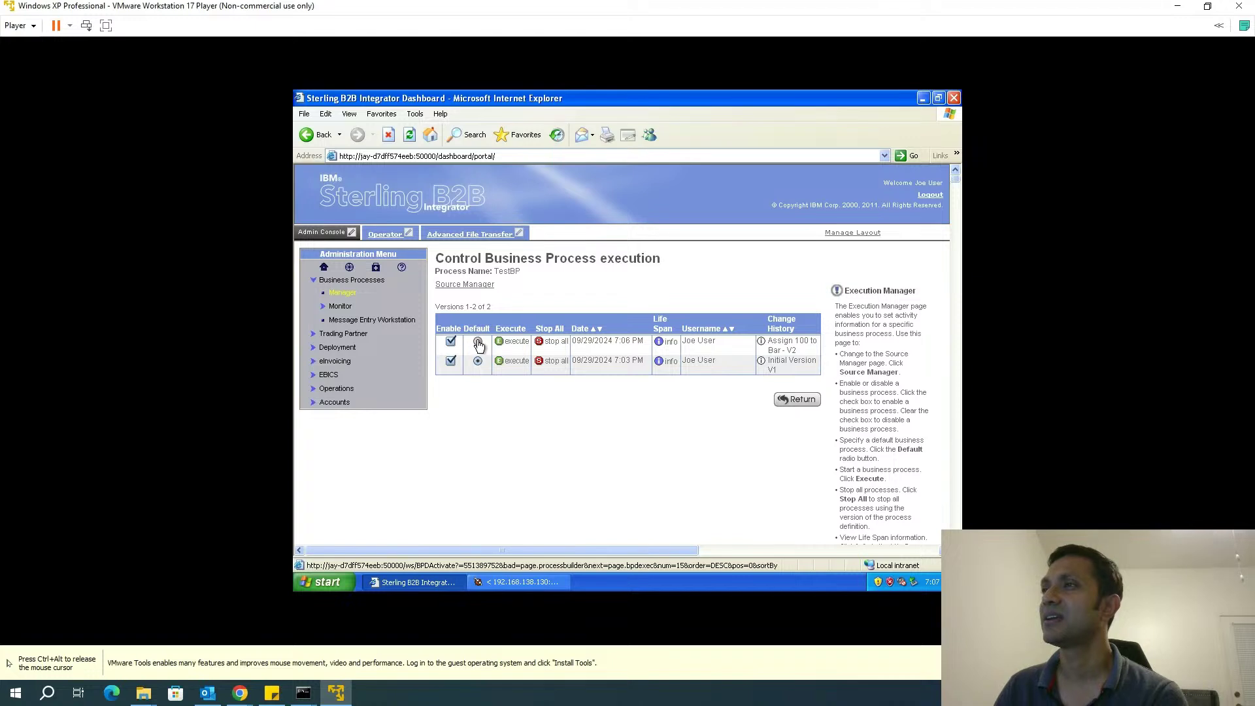
{"action": "left_click", "coordinate": [478, 342]}
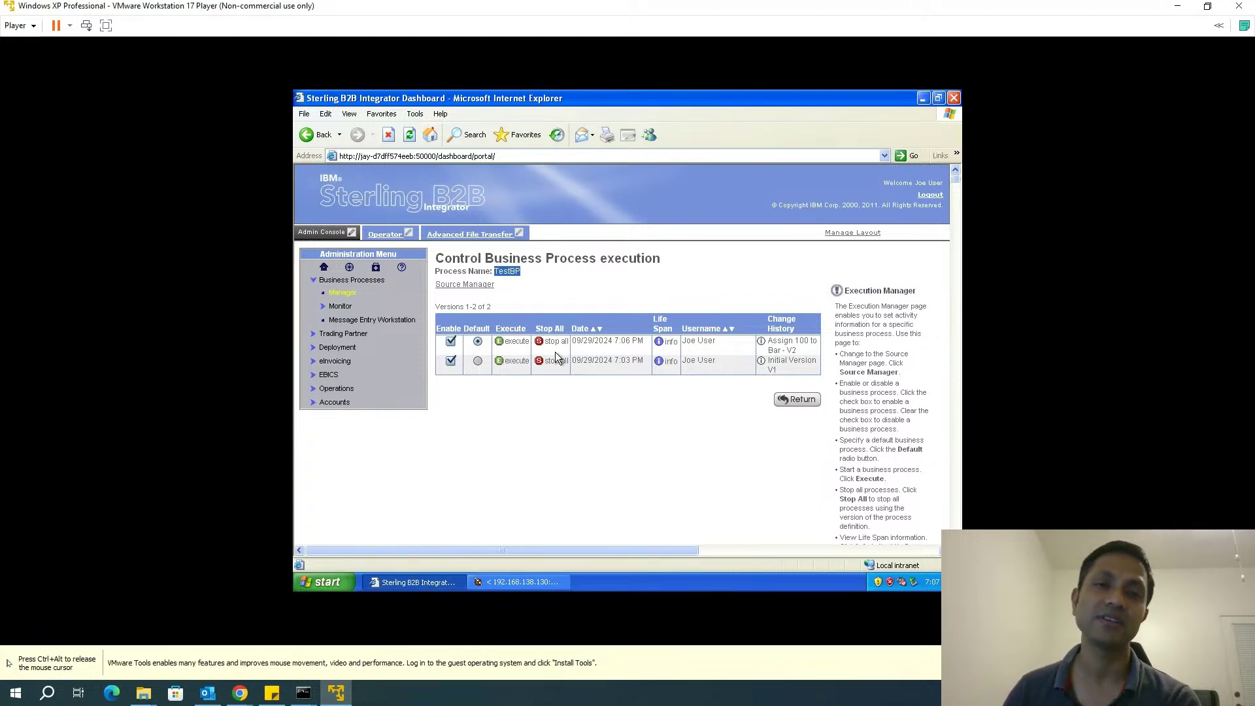
{"action": "left_click", "coordinate": [515, 343]}
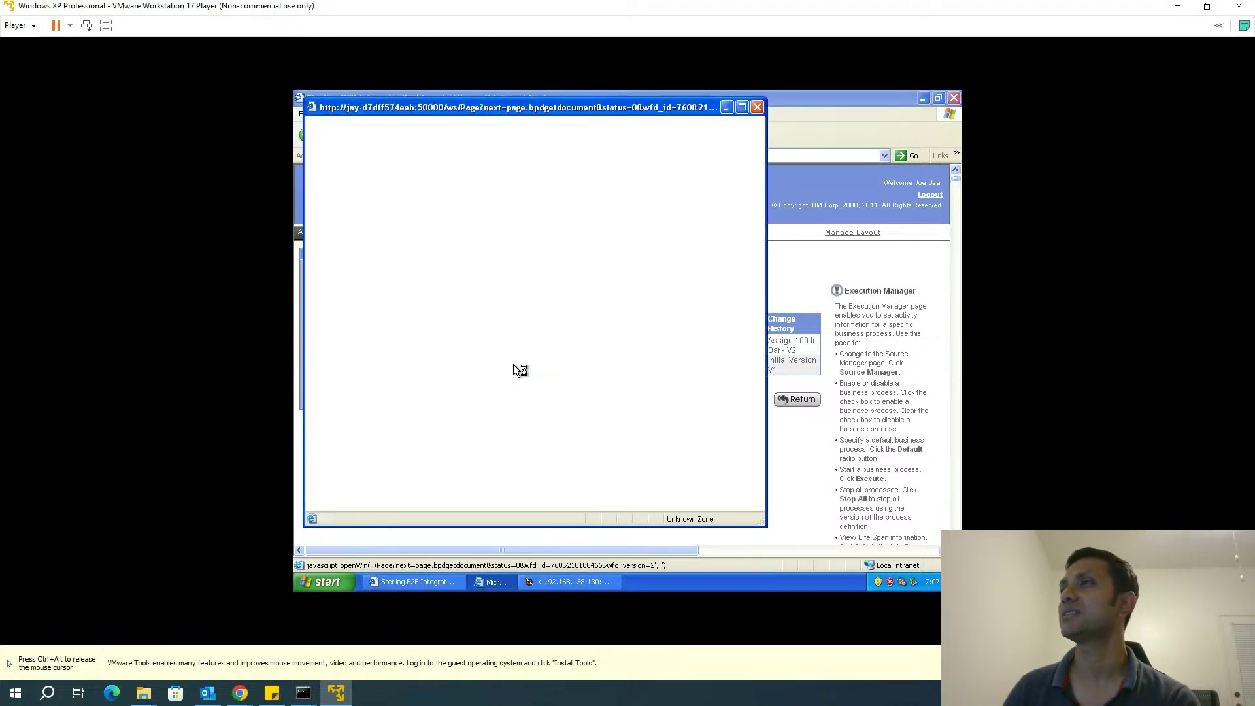
{"action": "left_click", "coordinate": [635, 306]}
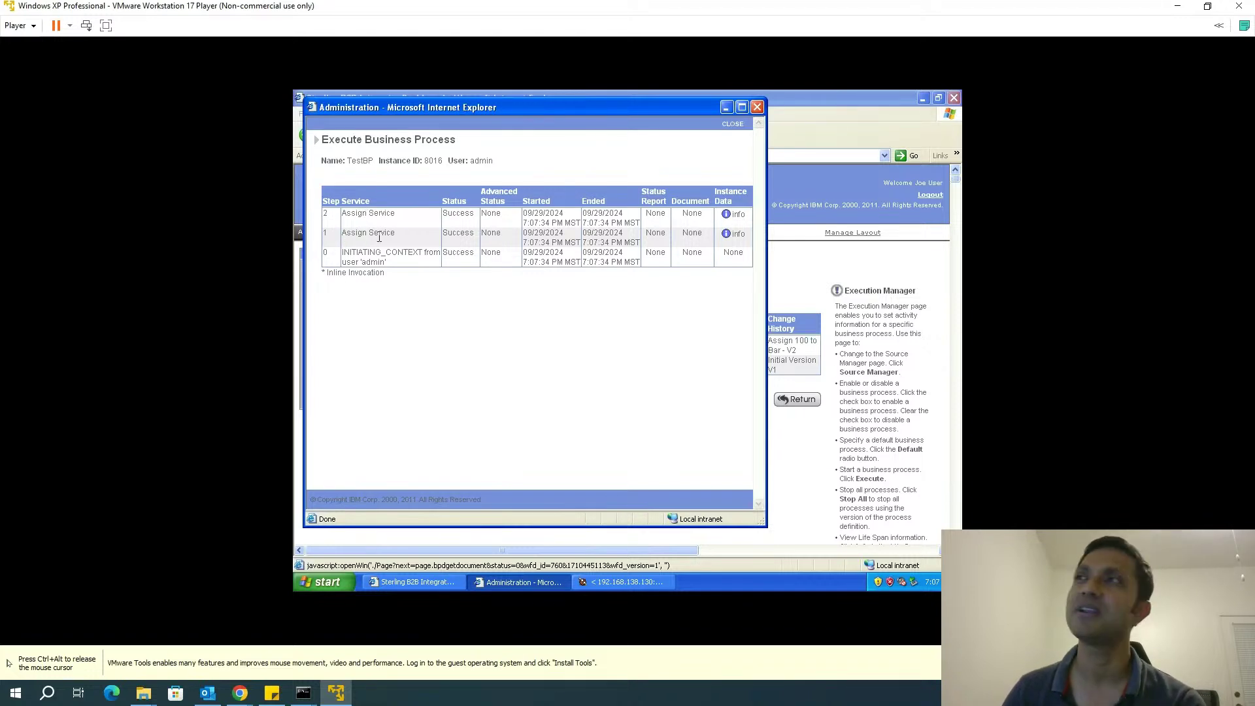
Step: Open the instance data of step 1, the first Assign Service, to examine its process data
{"action": "left_click", "coordinate": [729, 237]}
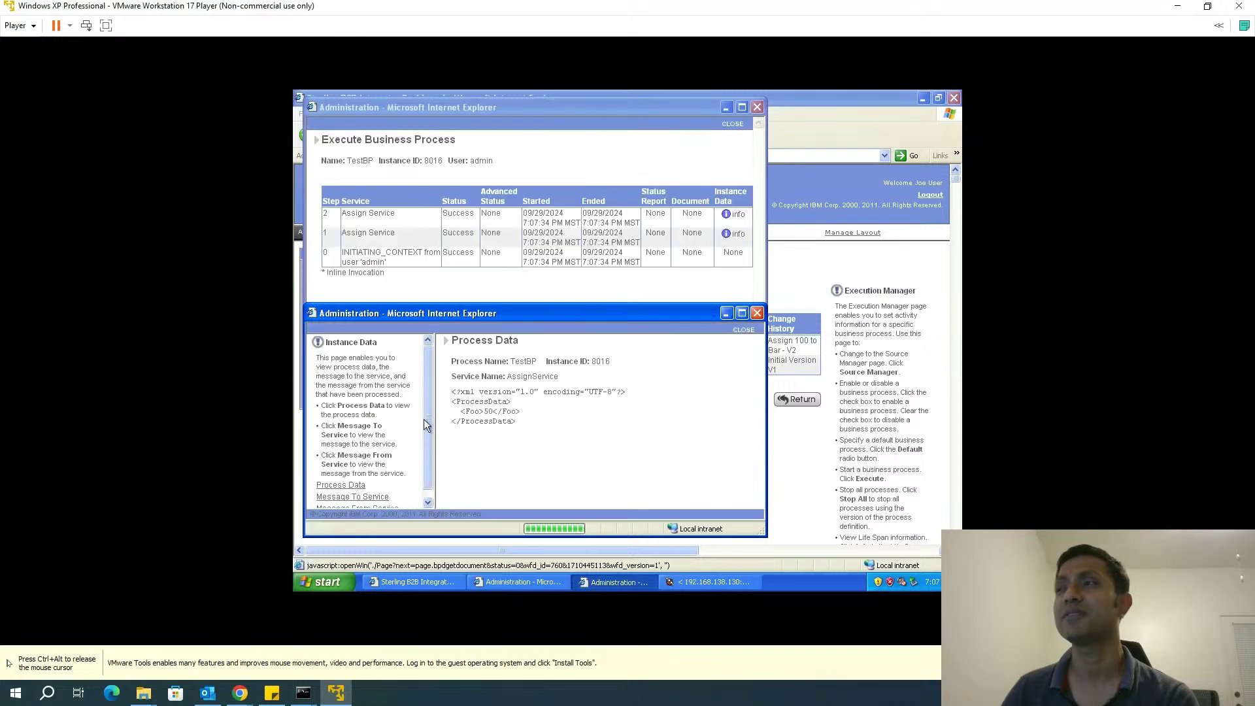
Step: Check the Foo element in step 1's process data, close it, and examine the Foo and Bar elements in step 2's instance data
{"action": "left_click_drag", "start_coordinate": [524, 415], "coordinate": [461, 414]}
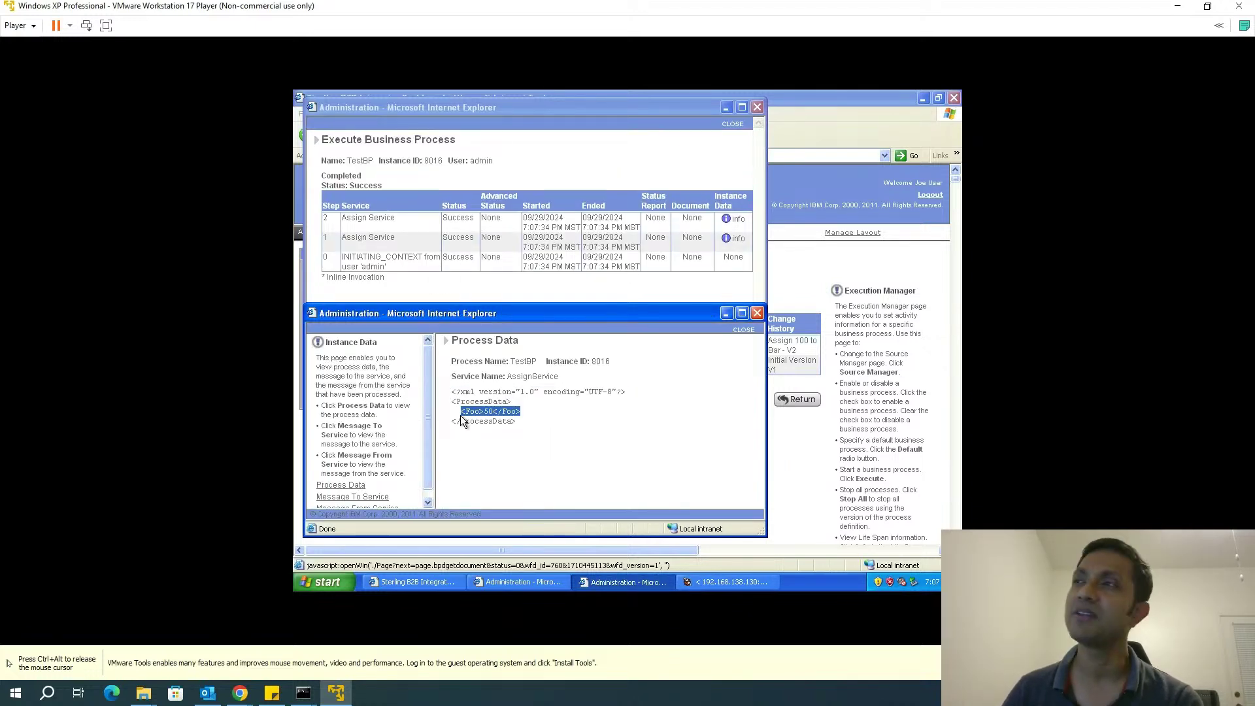
{"action": "left_click", "coordinate": [757, 312]}
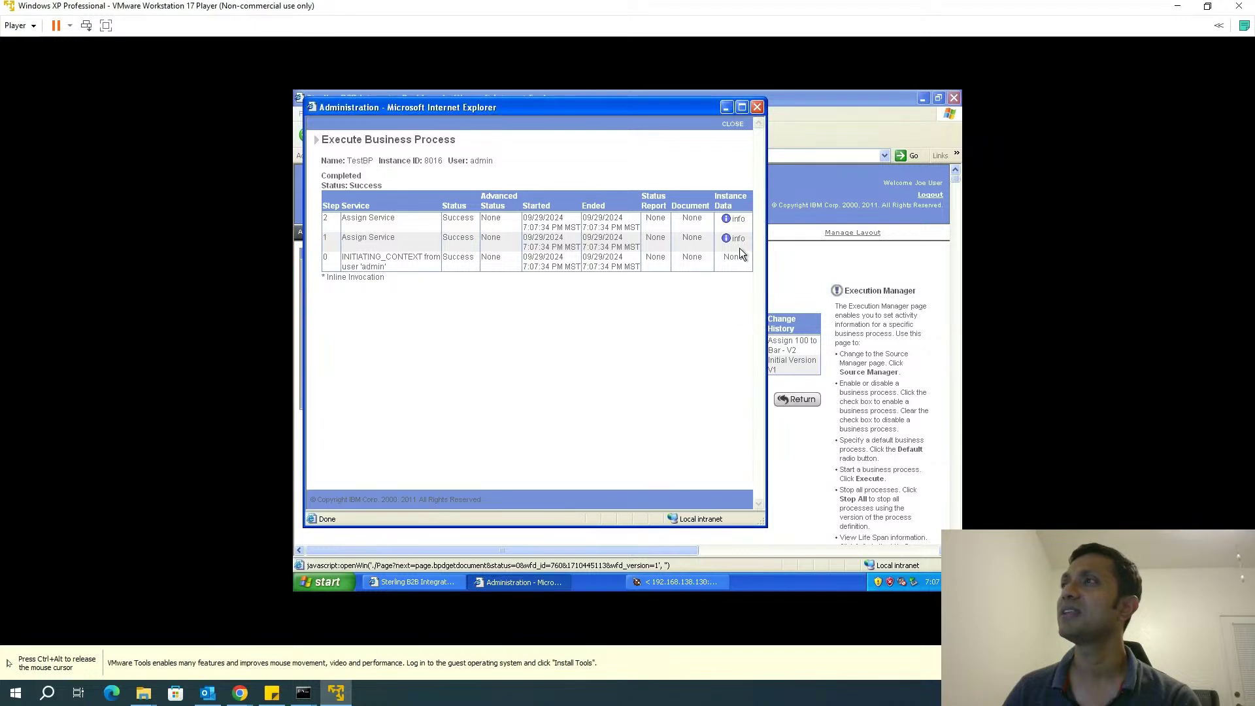
{"action": "left_click", "coordinate": [736, 219]}
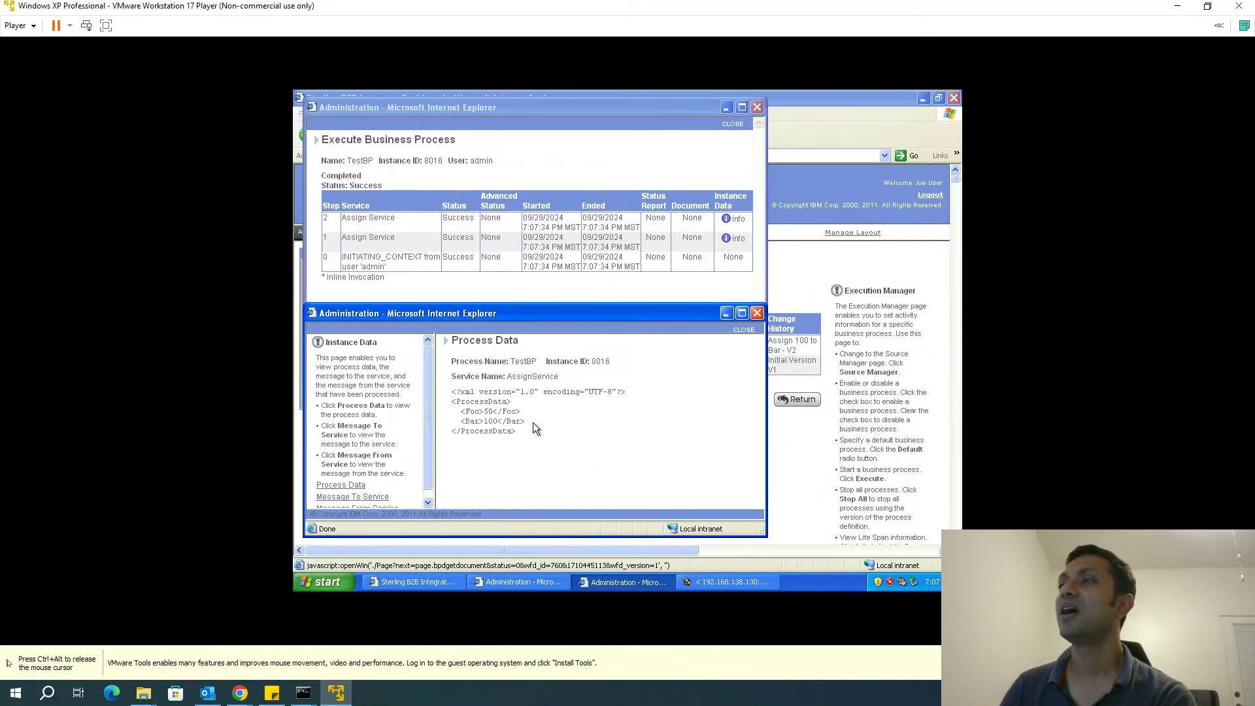
{"action": "left_click_drag", "start_coordinate": [463, 421], "coordinate": [457, 412]}
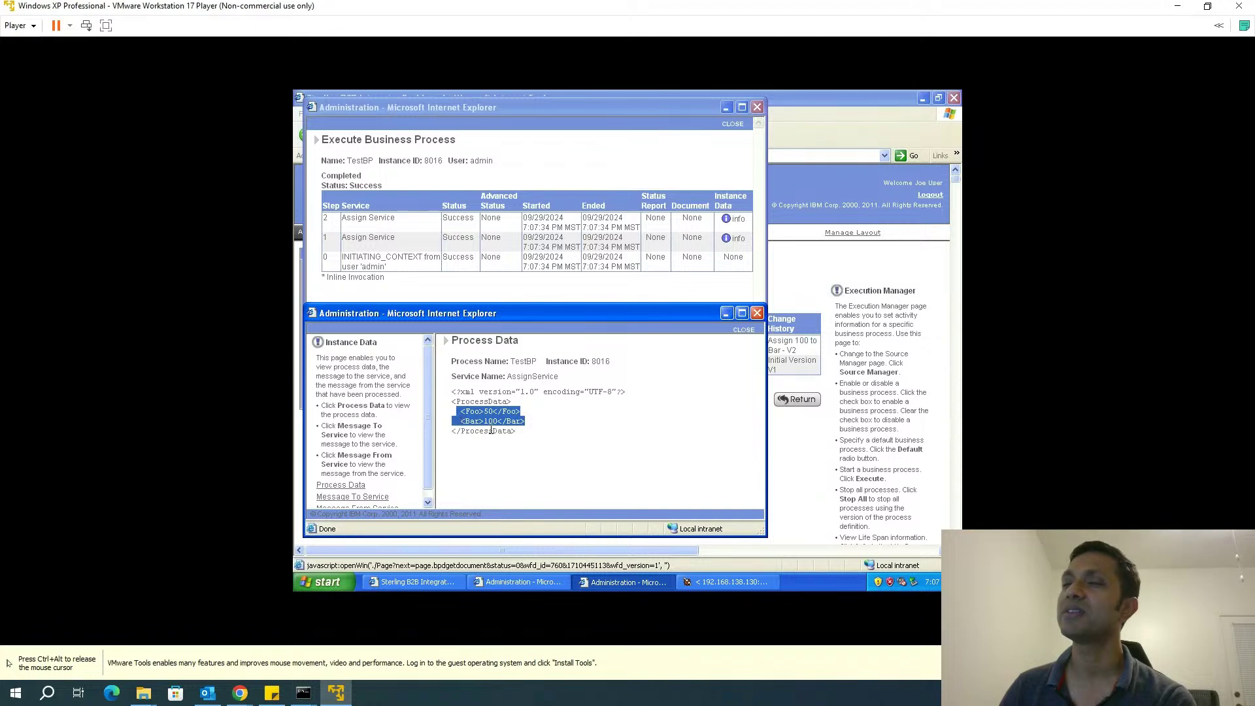
{"action": "left_click", "coordinate": [559, 437]}
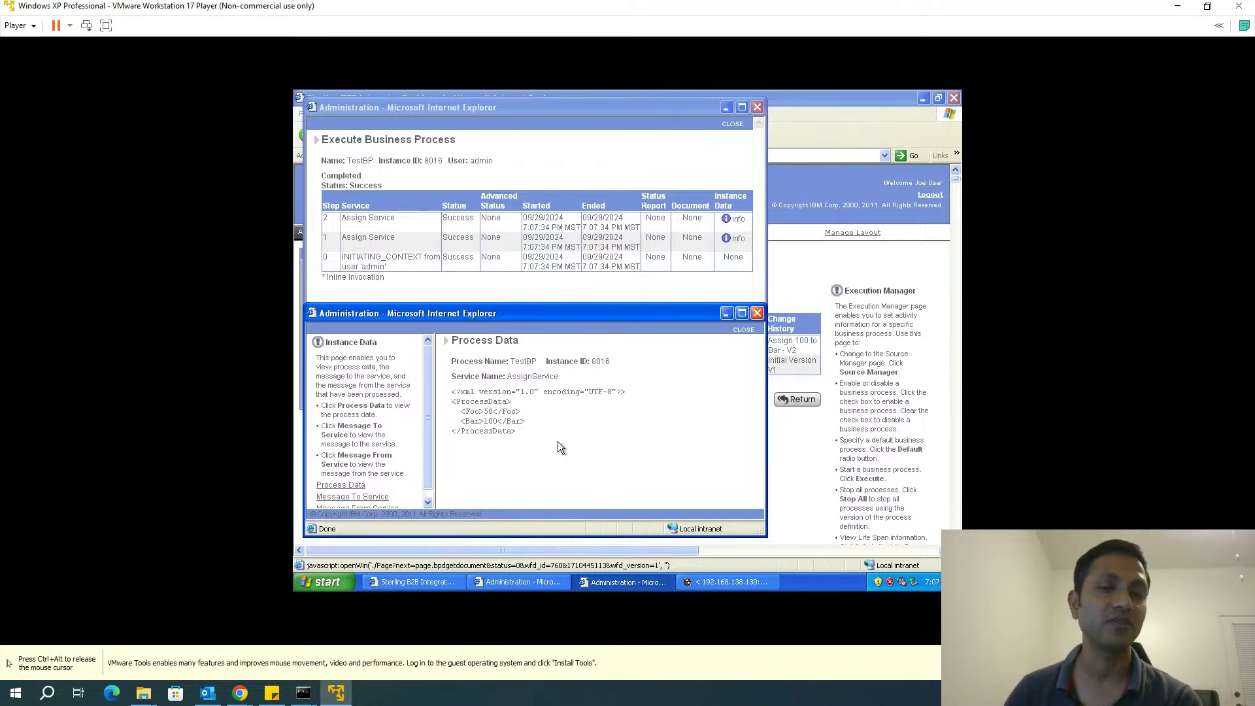
{"action": "left_click", "coordinate": [546, 602]}
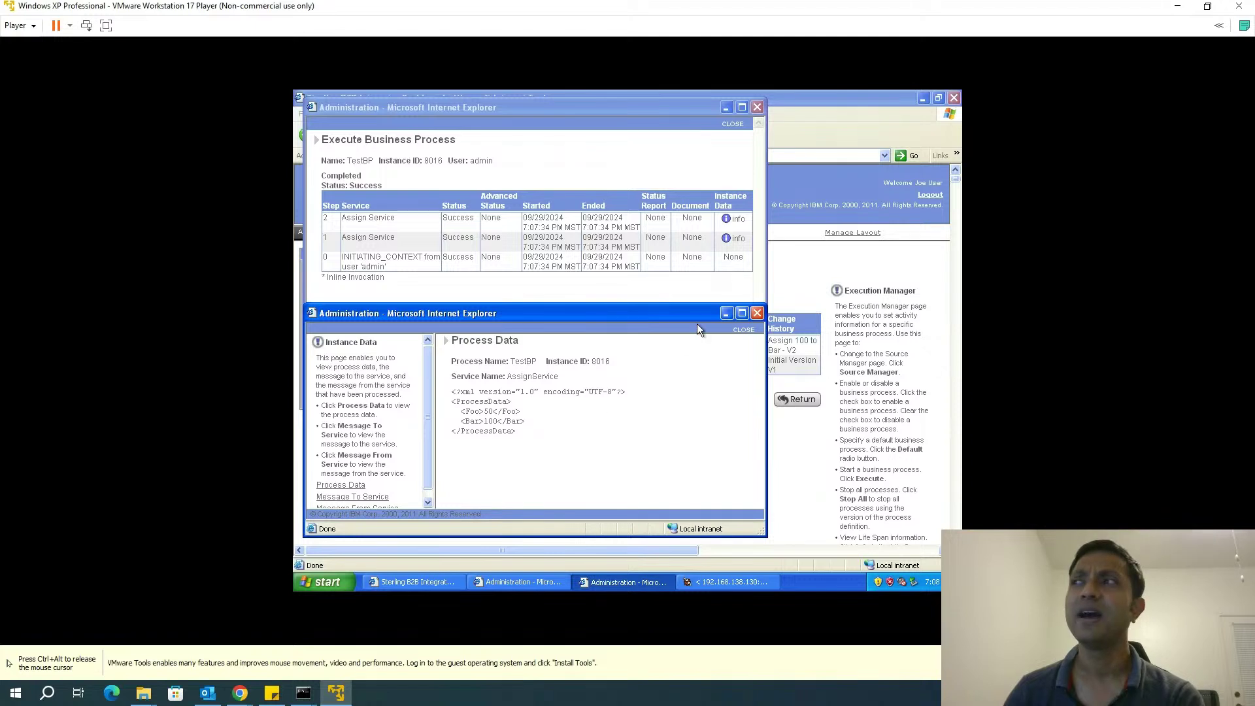
Step: Close the step 2 process data and the Execute Business Process window, and release the mouse pointer from the virtual machine
{"action": "left_click", "coordinate": [756, 314]}
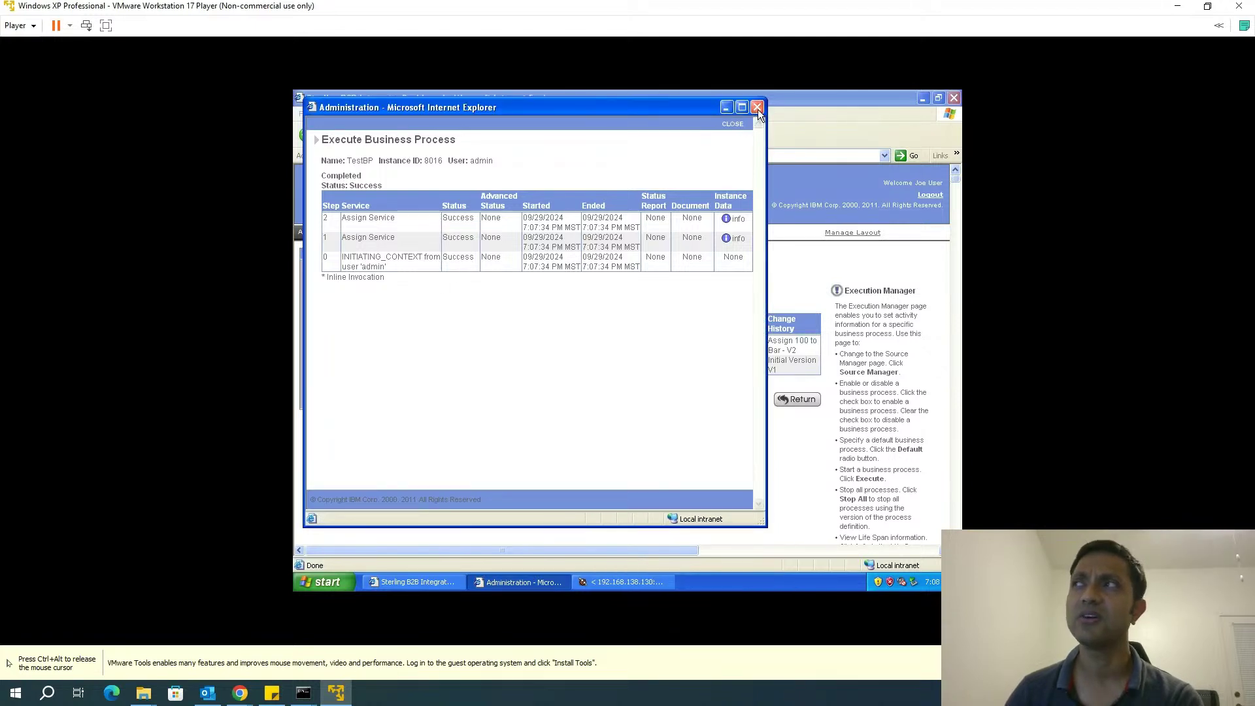
{"action": "left_click", "coordinate": [758, 108]}
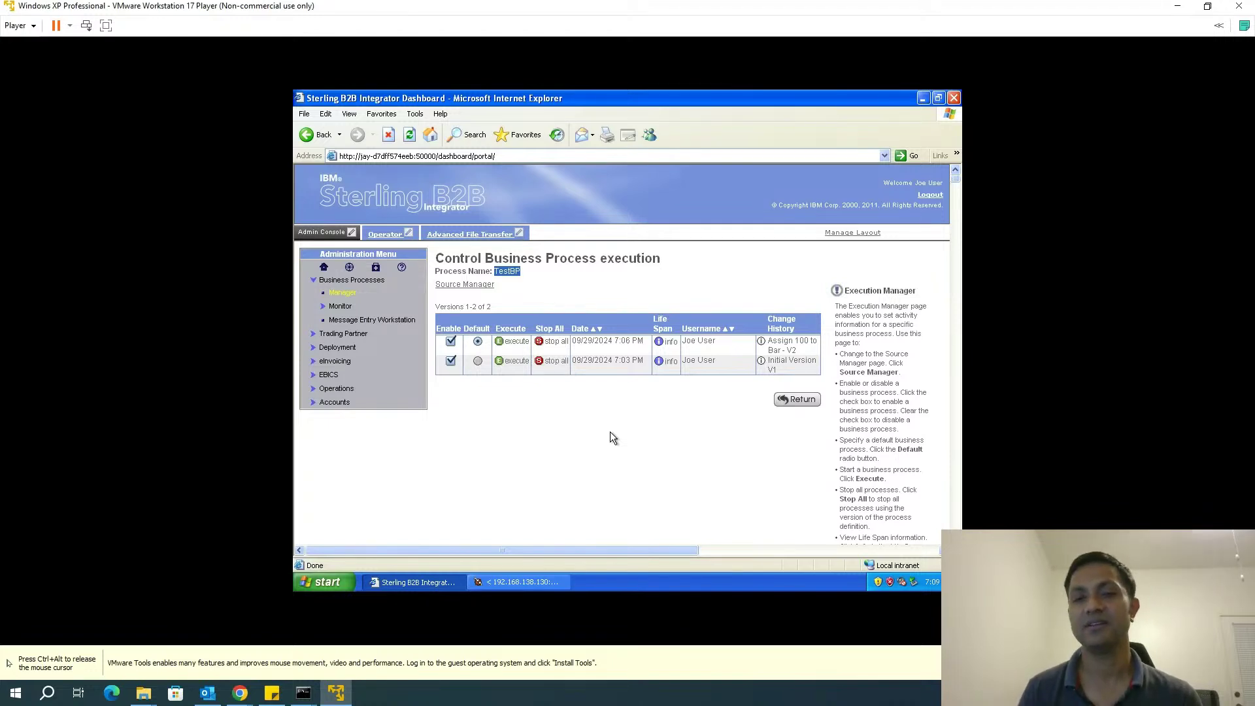
{"action": "key", "text": "ctrl+alt"}
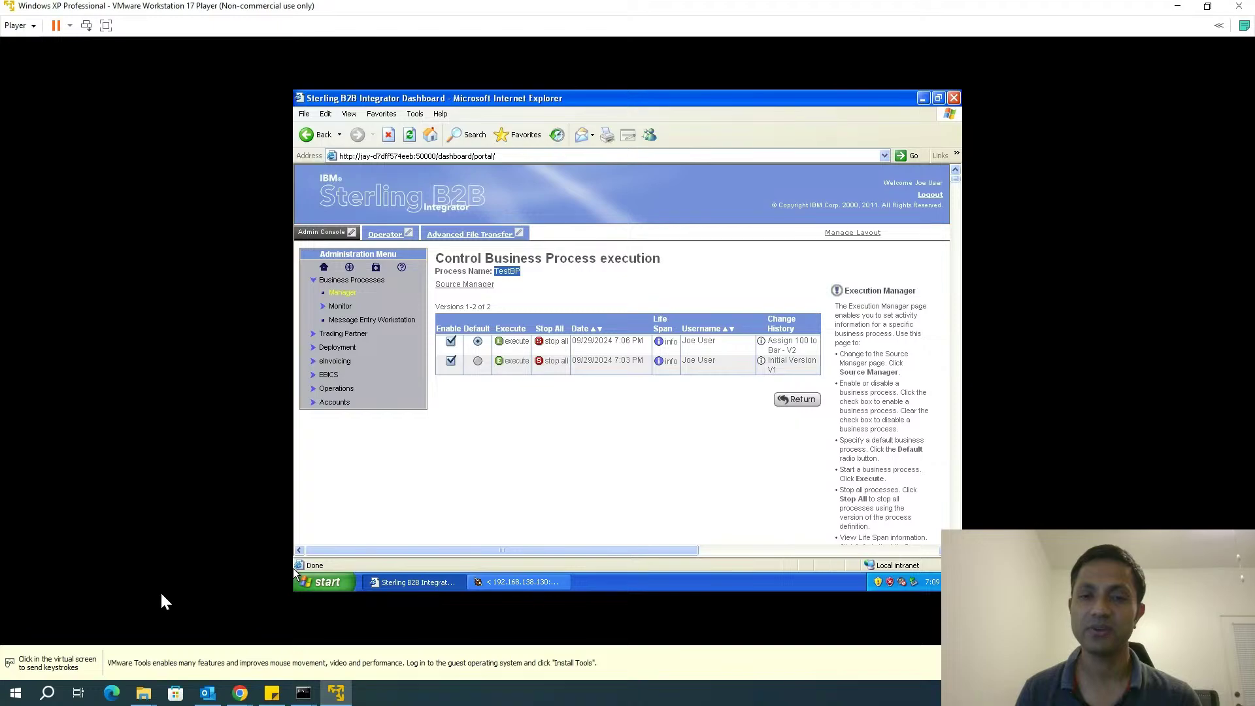